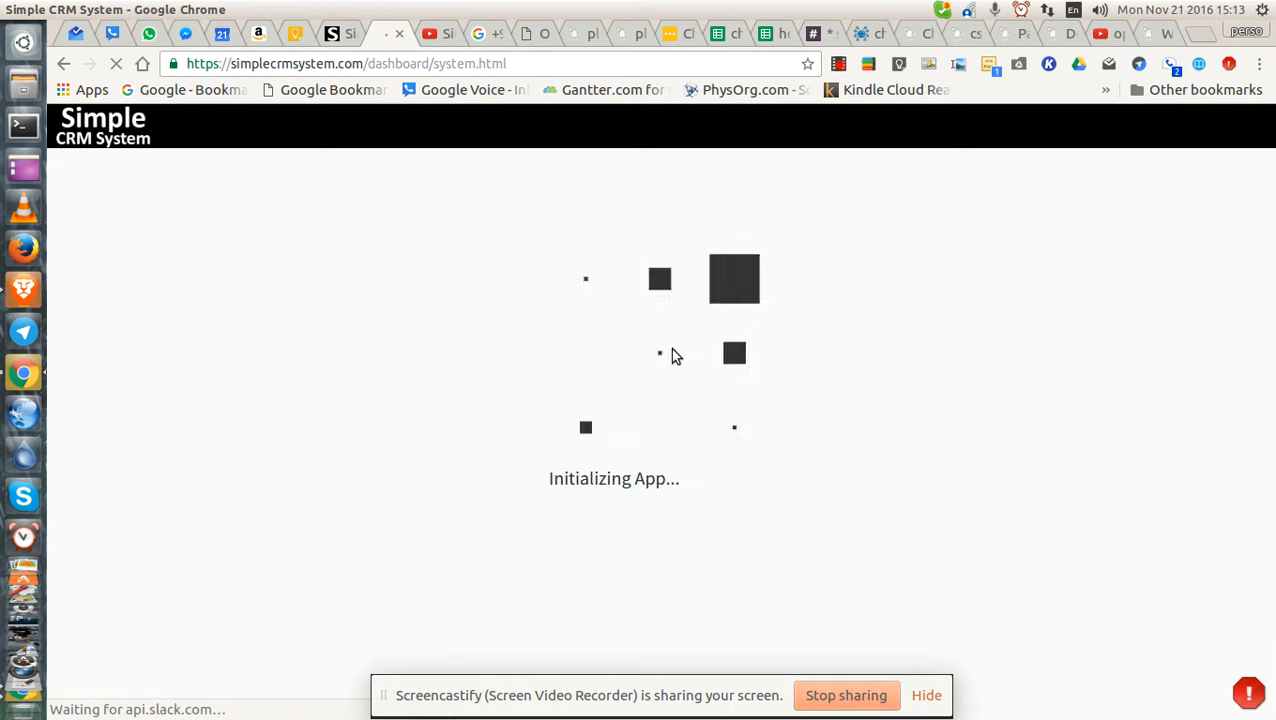
Sign in with Google and allow the app access to your basic profile and e-mail.
left_click(592, 339)
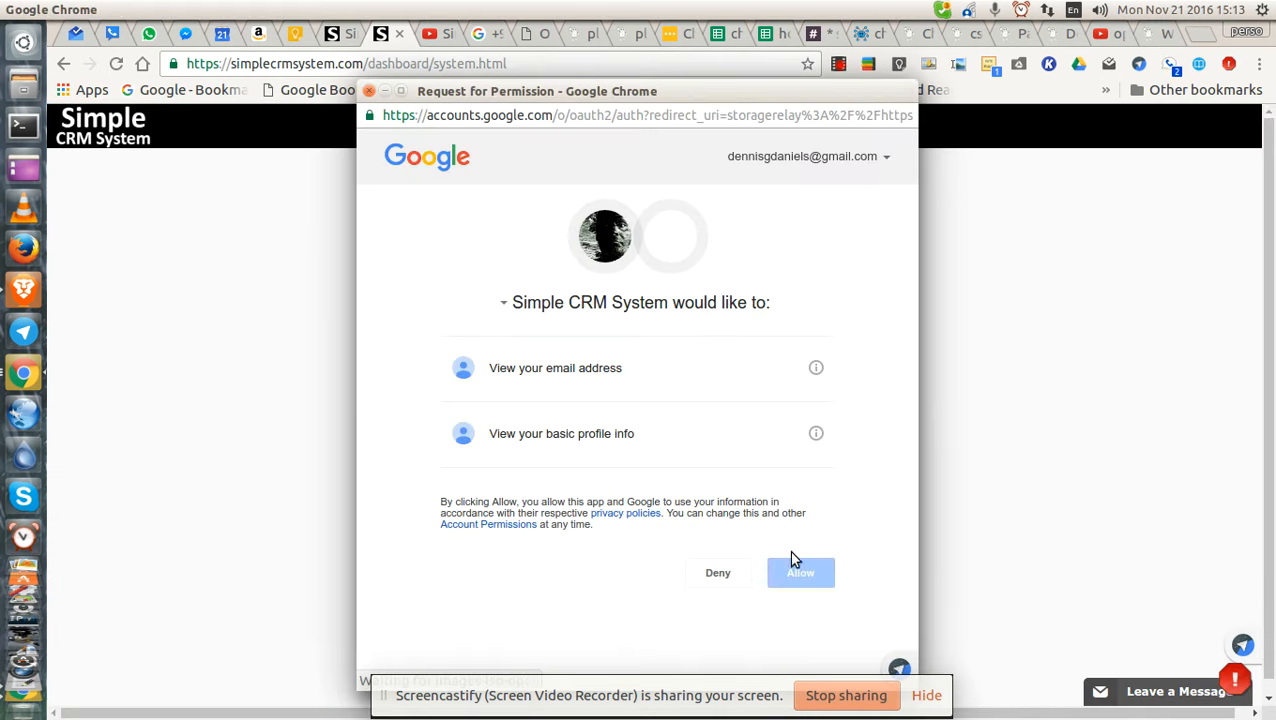
left_click(818, 576)
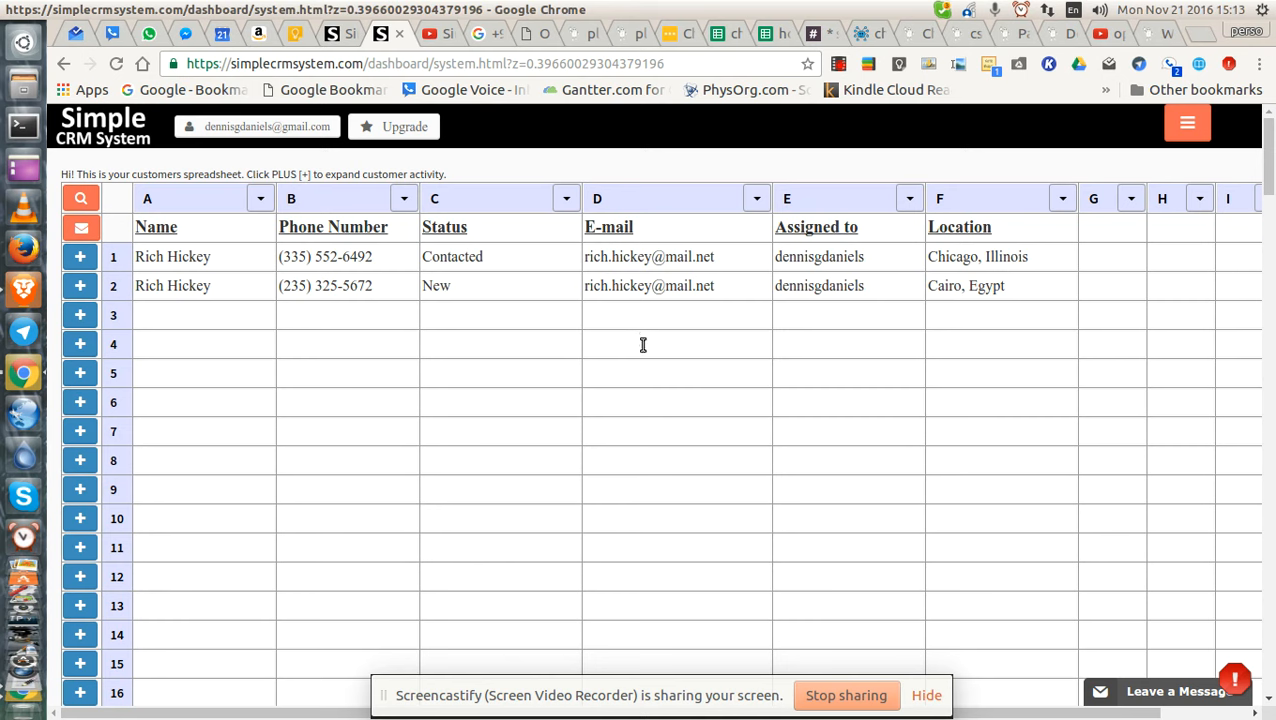
Select the customer name and Chicago, Illinois location cells, then expand the first customer's activity panel.
left_click_drag(170, 254, 181, 280)
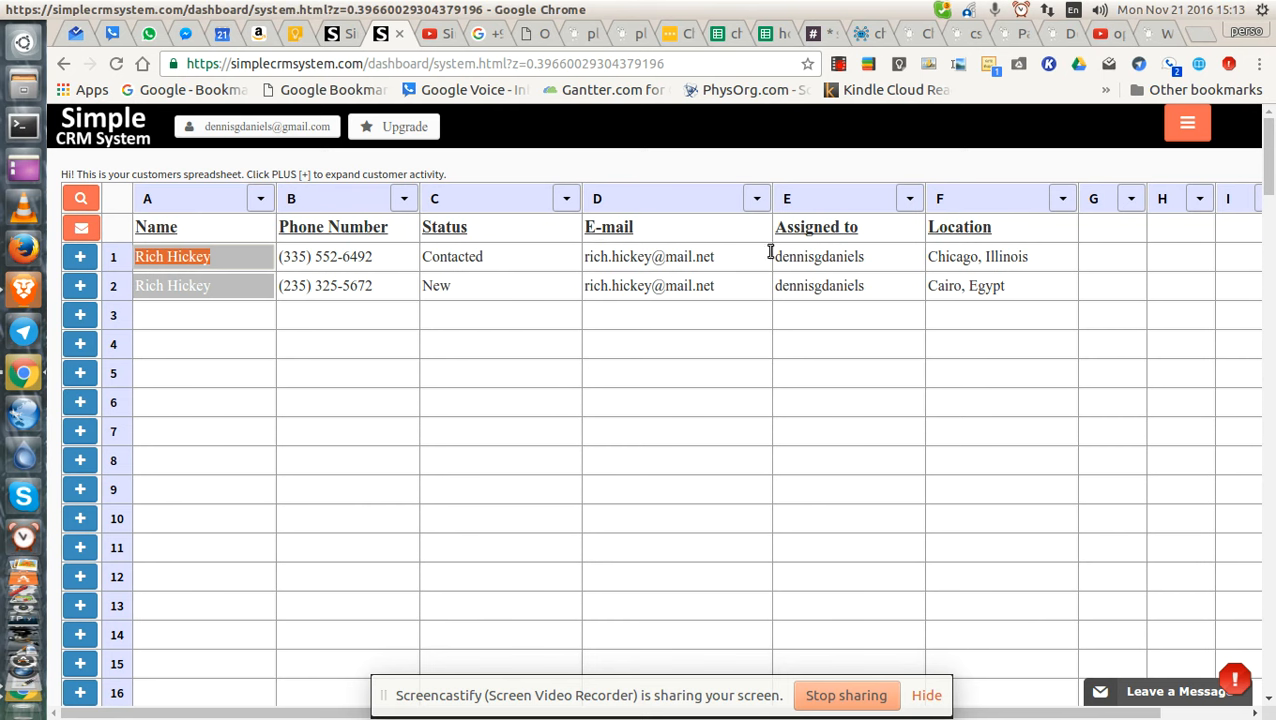
left_click(991, 287)
left_click(969, 258)
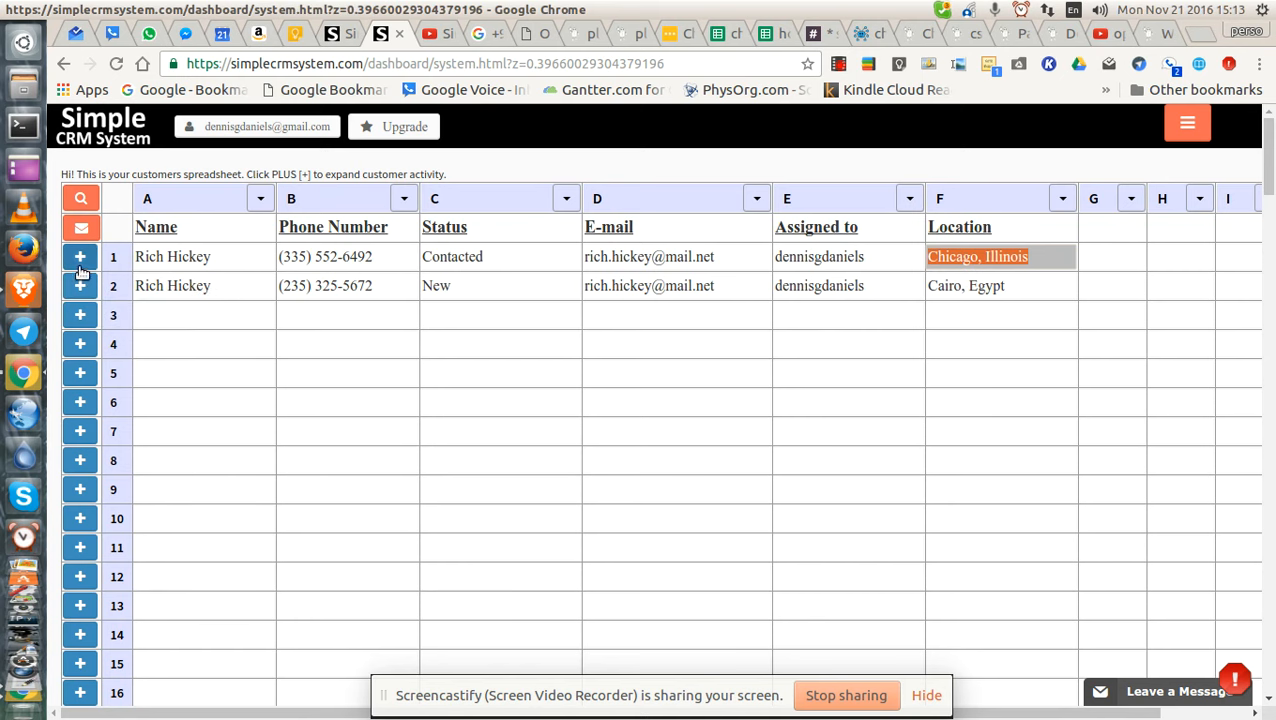
left_click(83, 262)
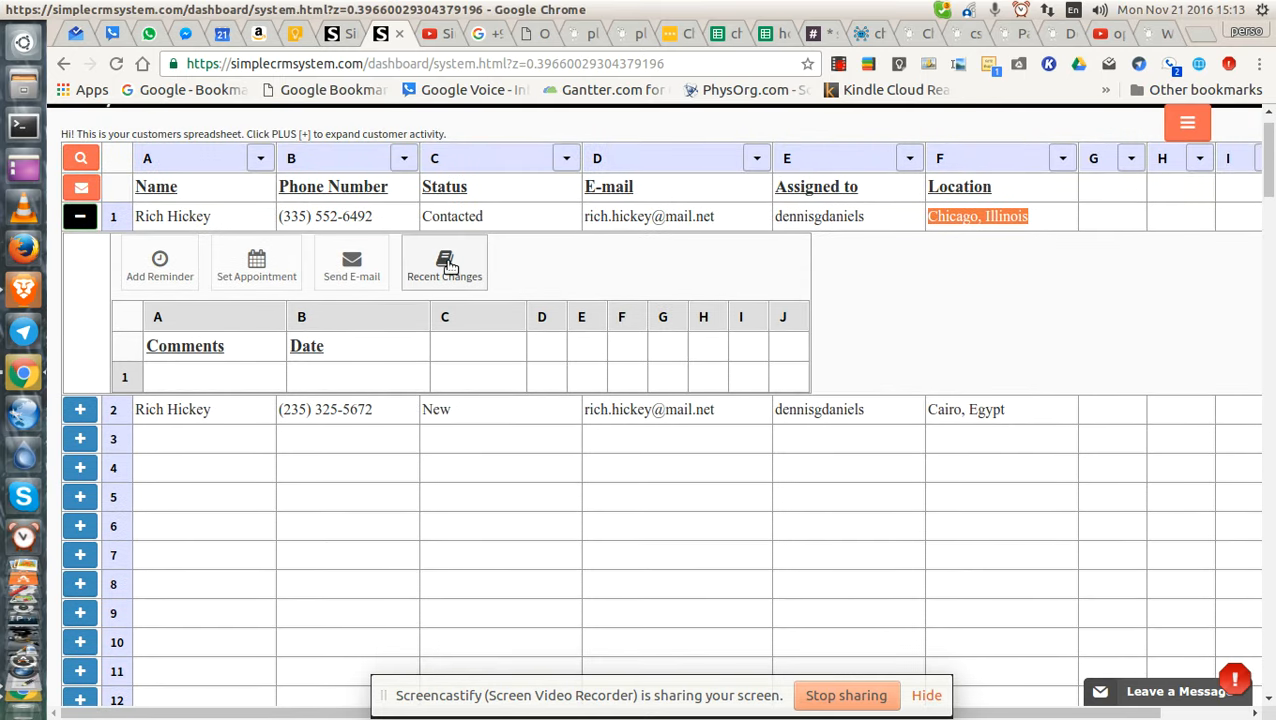
left_click(447, 272)
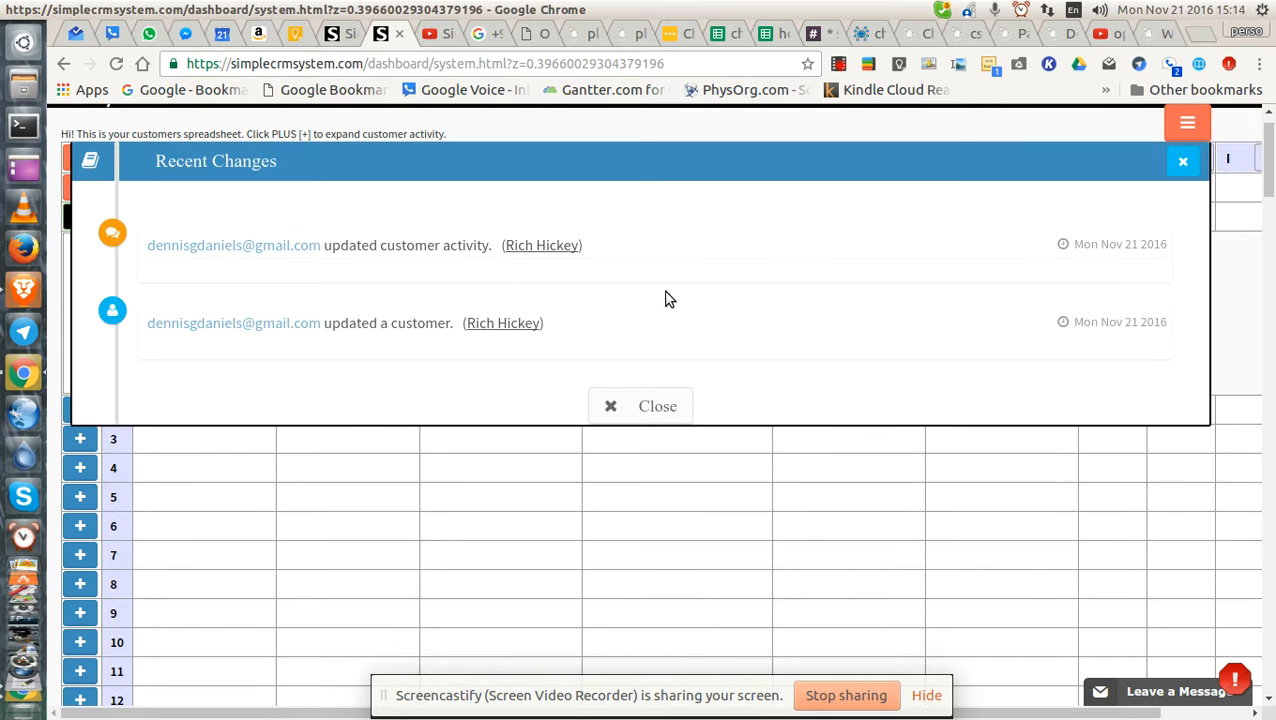
left_click(648, 407)
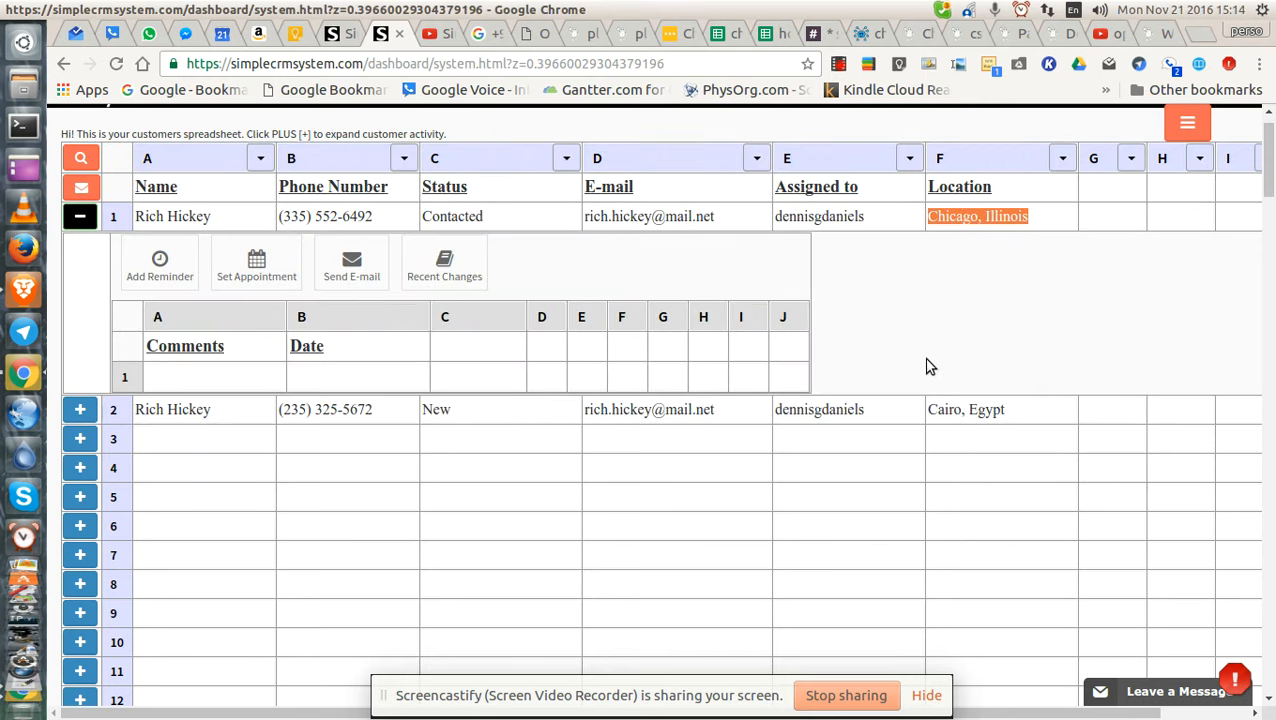
scroll(926, 366, "up", 1)
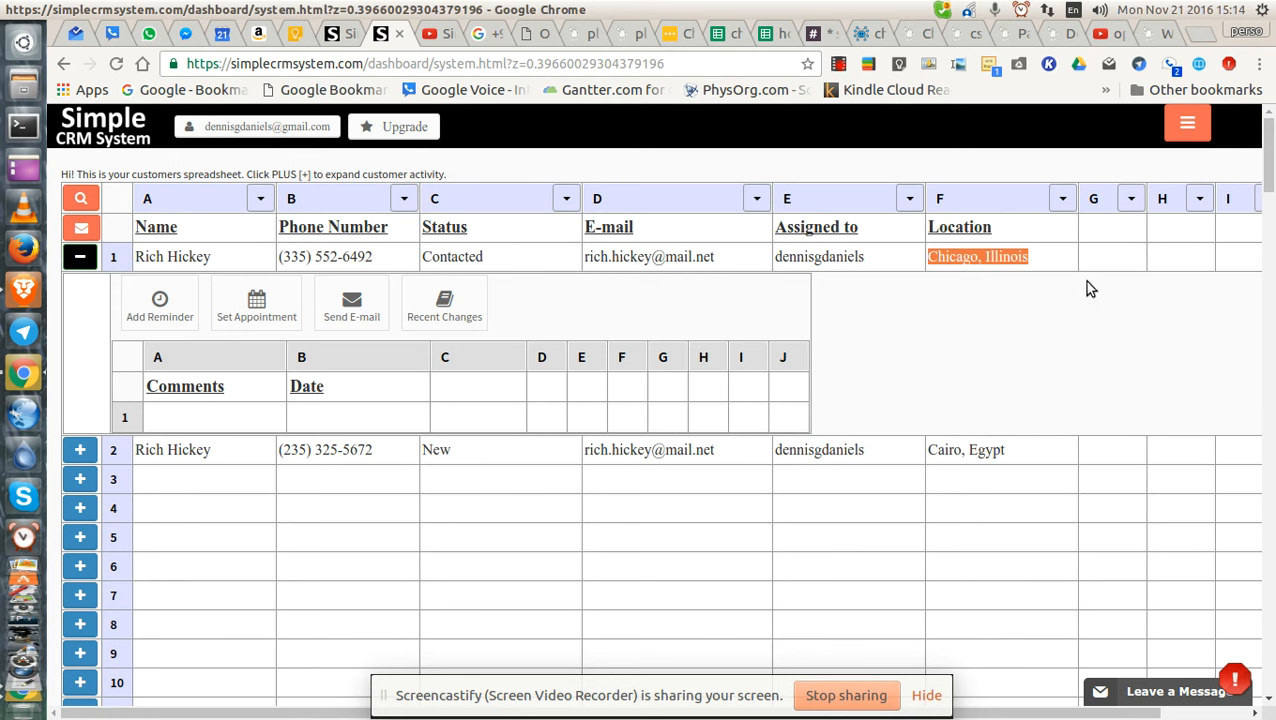
Enter 'activity description' as the heading of the empty column G.
left_click(1108, 231)
type("activity")
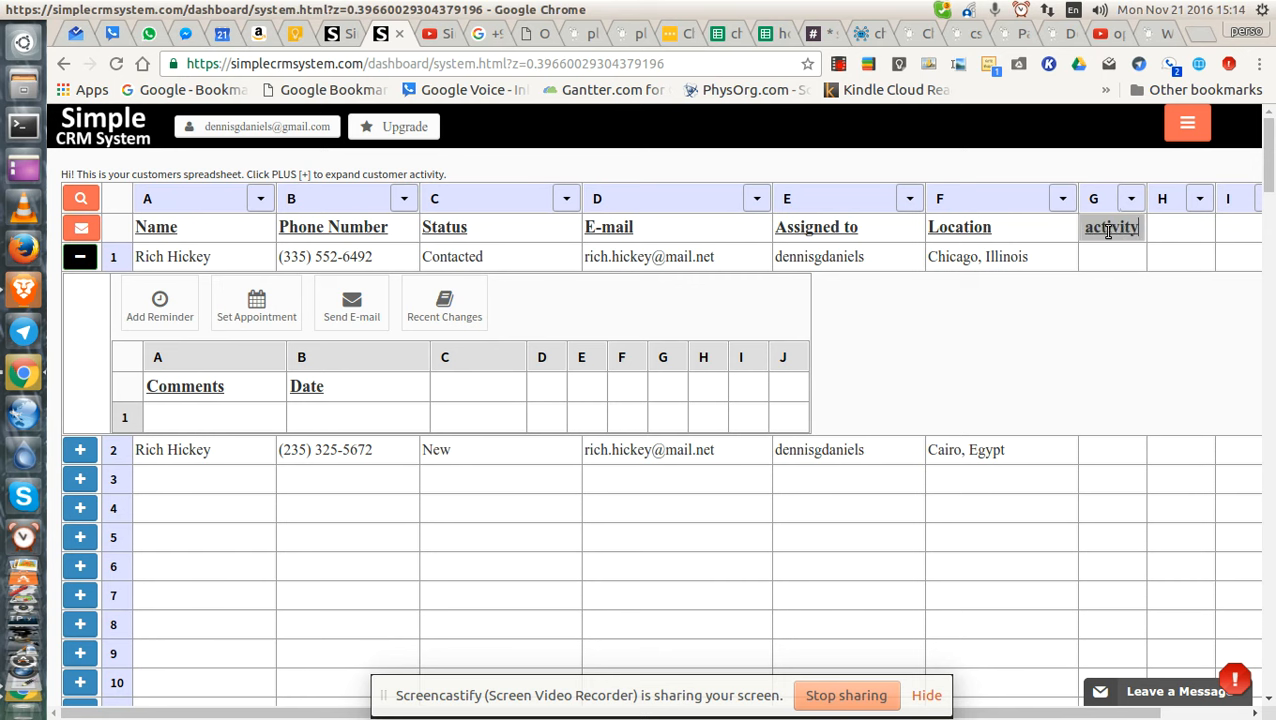
type(" report")
key("BackSpace")
key("BackSpace")
key("BackSpace")
key("BackSpace")
key("BackSpace")
key("BackSpace")
key("BackSpace")
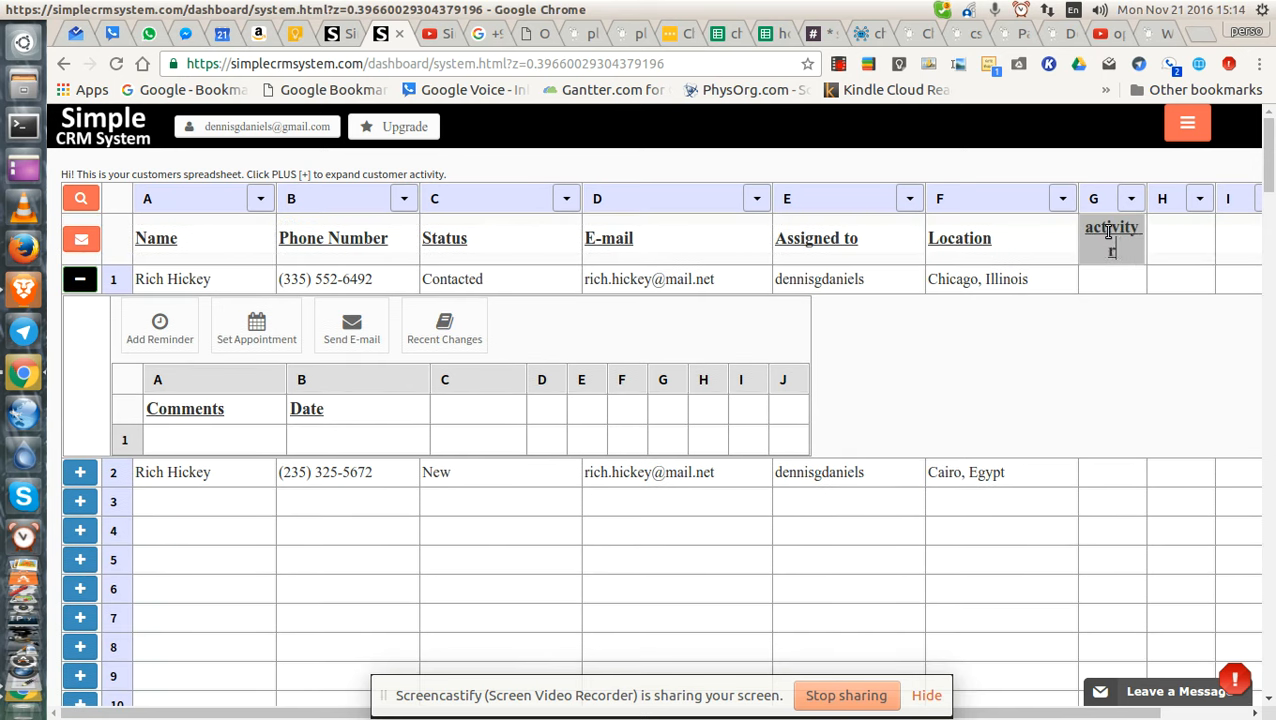
type("description")
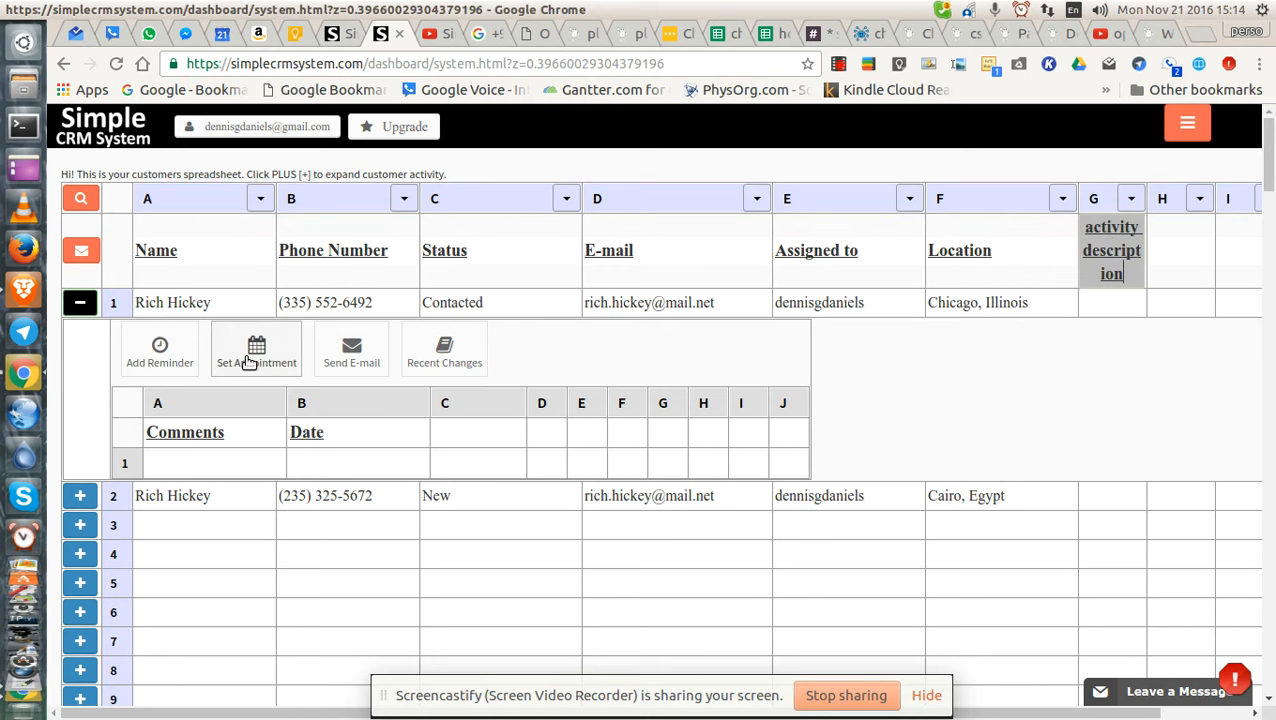
Add a Call reminder for the first customer, due in 1 day.
left_click(160, 346)
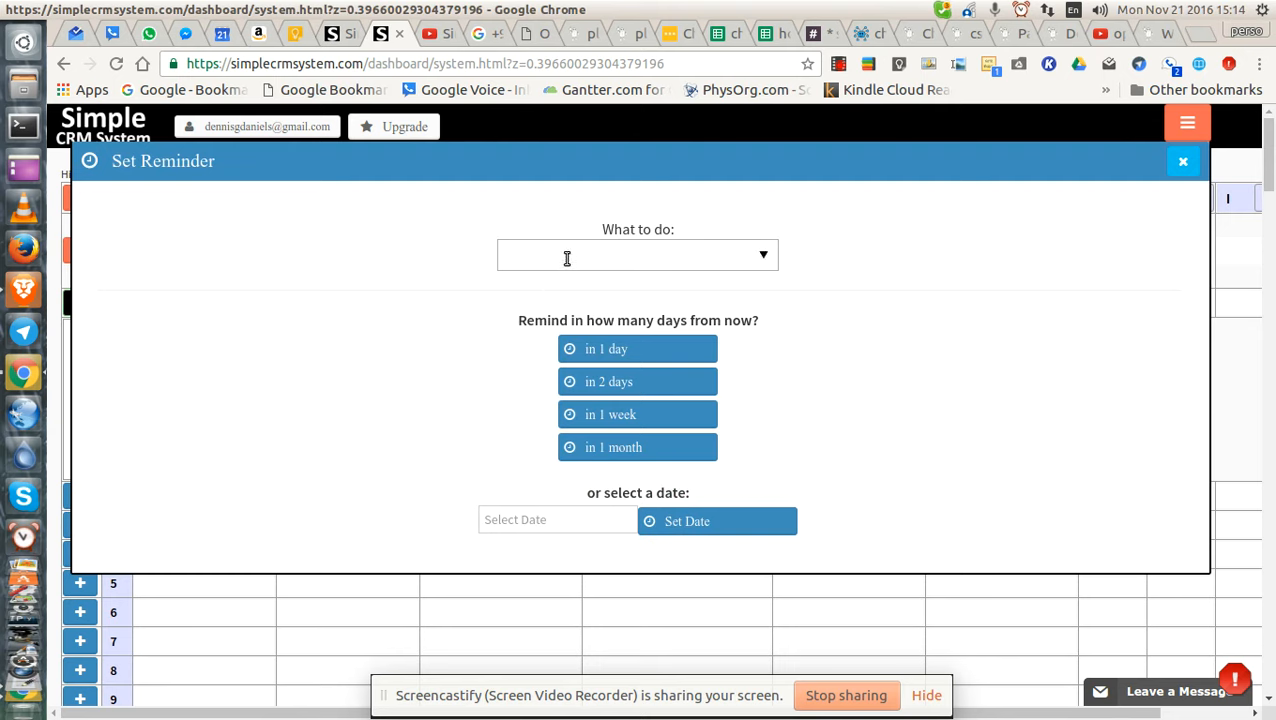
left_click(763, 258)
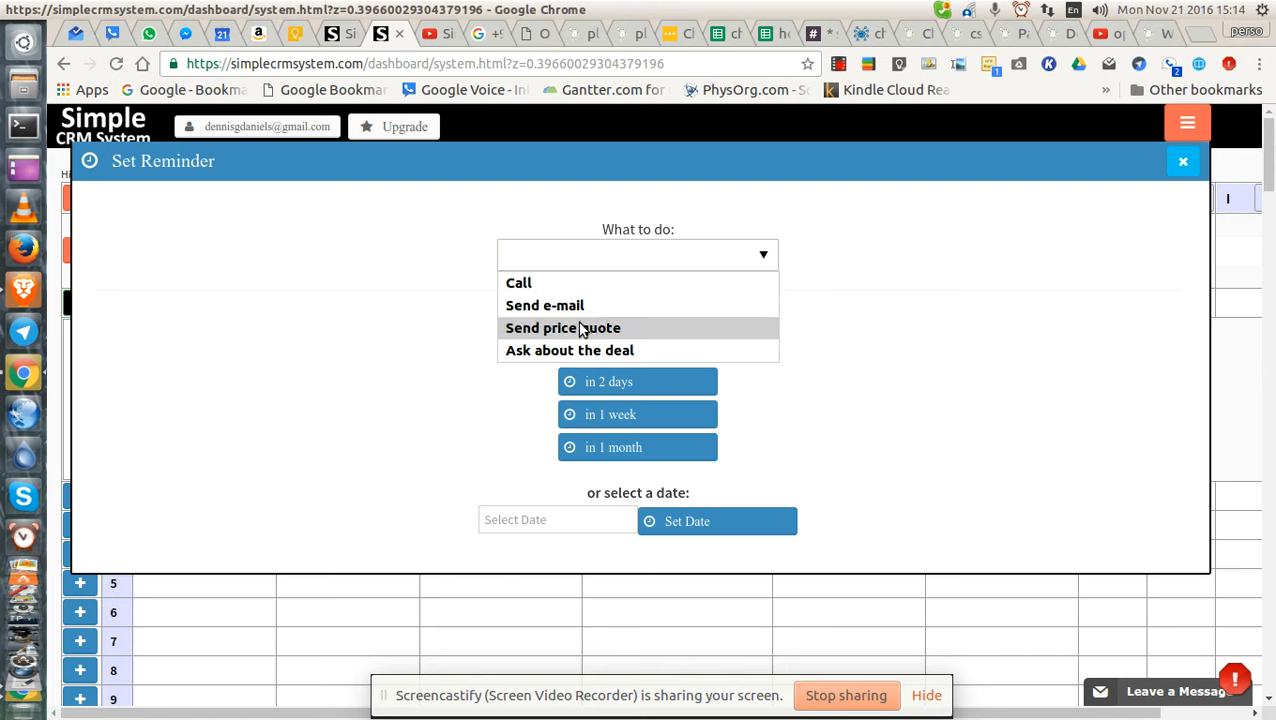
left_click(552, 283)
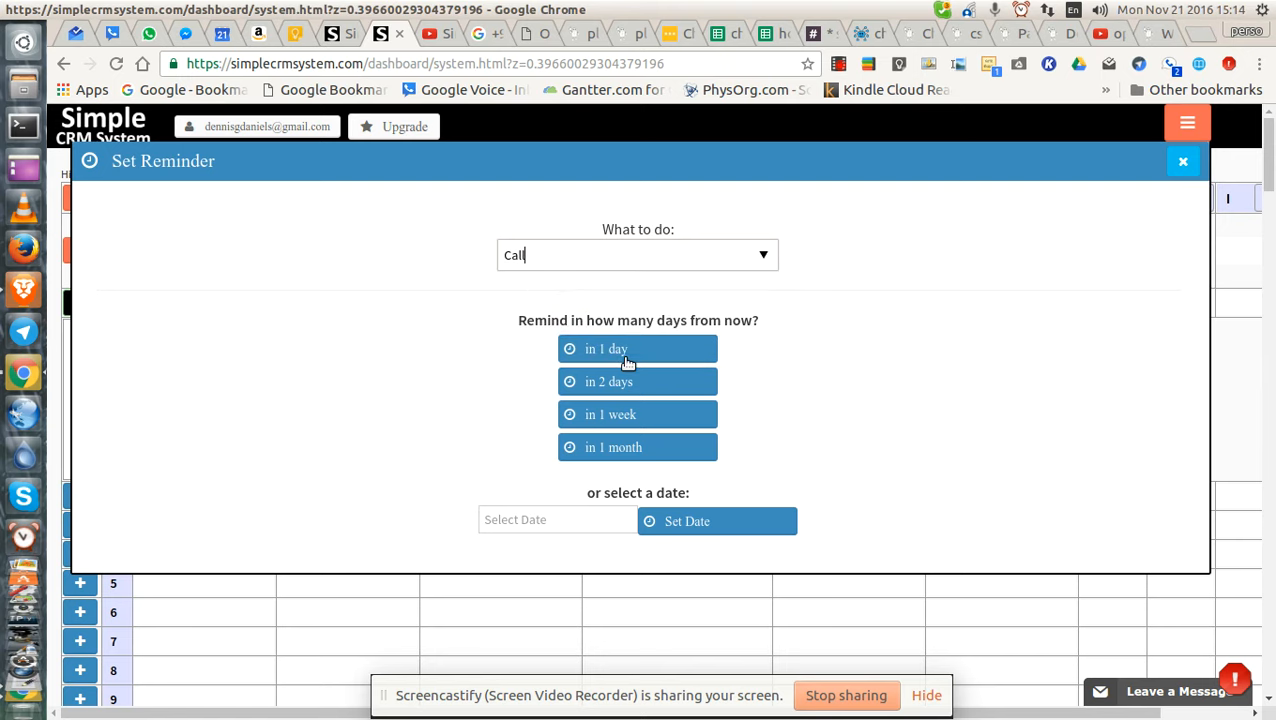
left_click(674, 519)
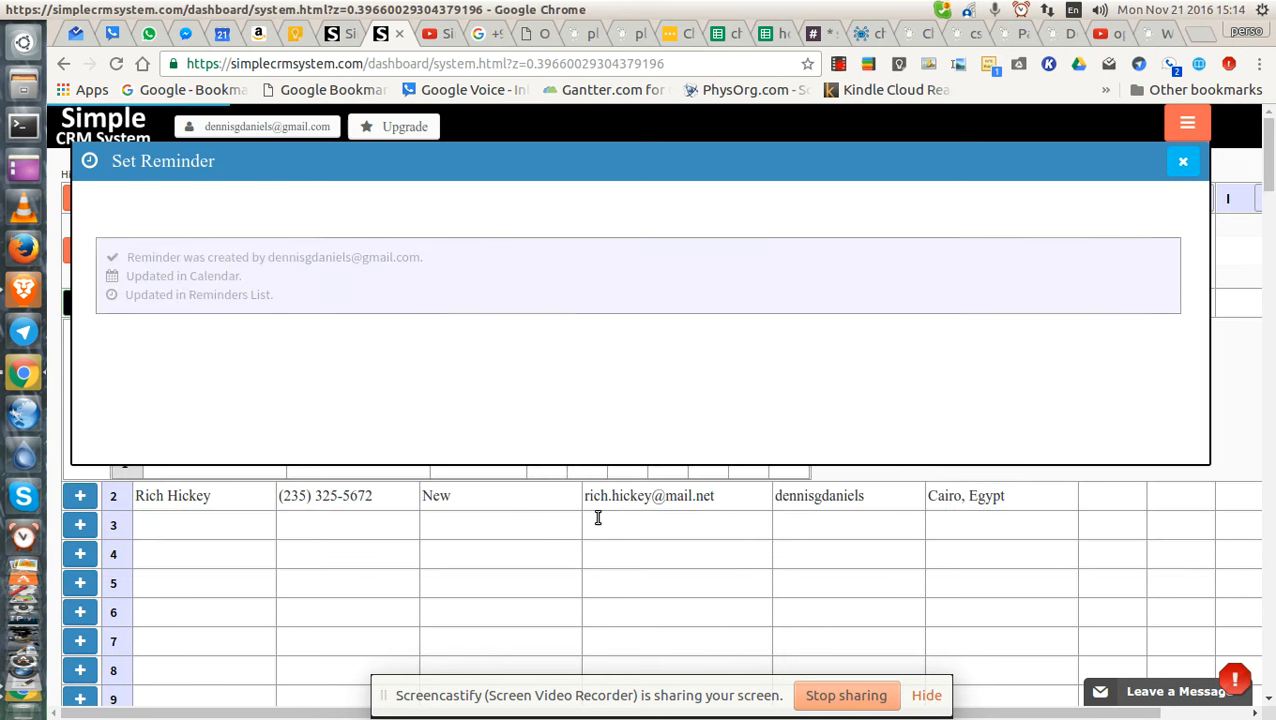
left_click(1182, 161)
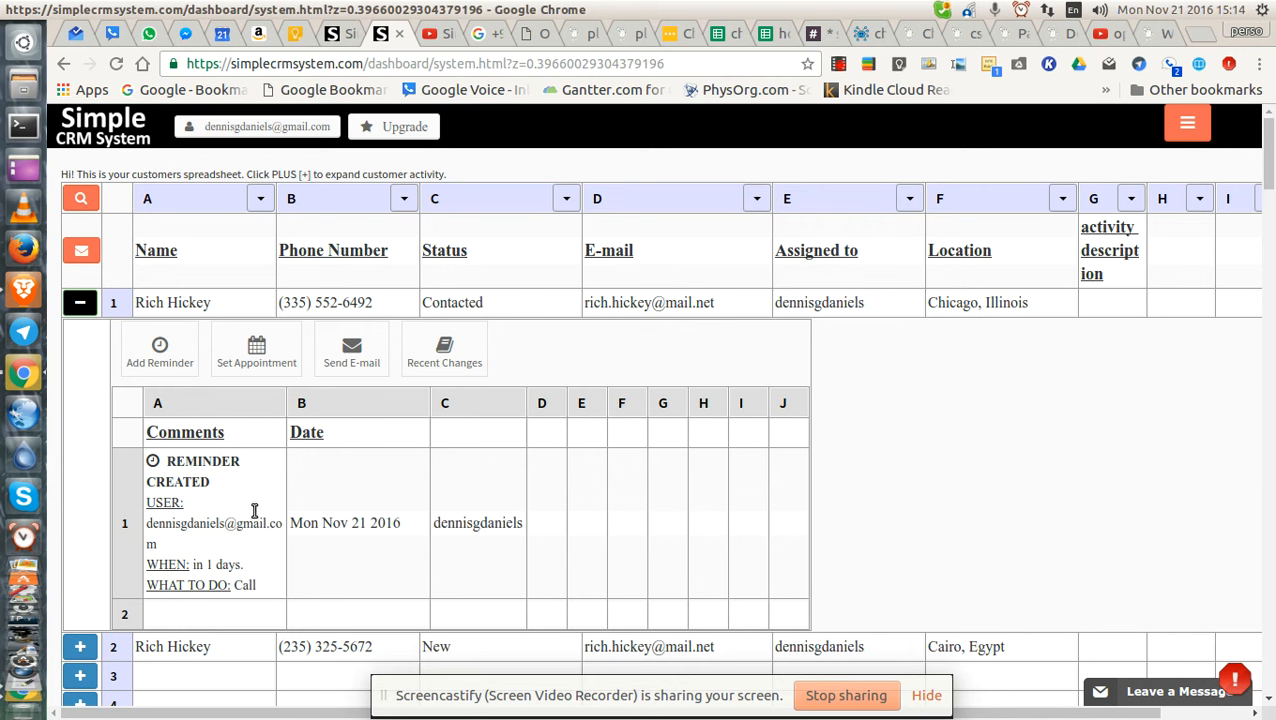
Head the activity sub-sheet's column C 'created by'.
scroll(208, 540, "down", 1)
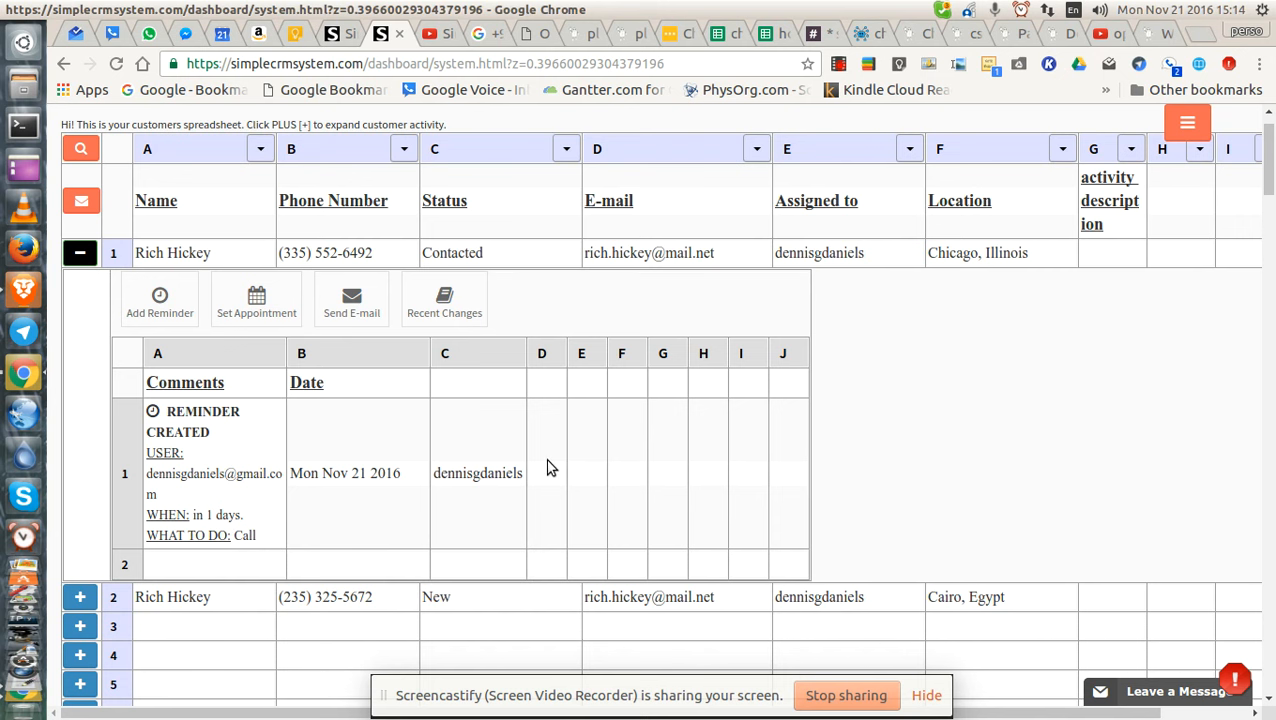
scroll(550, 464, "up", 1)
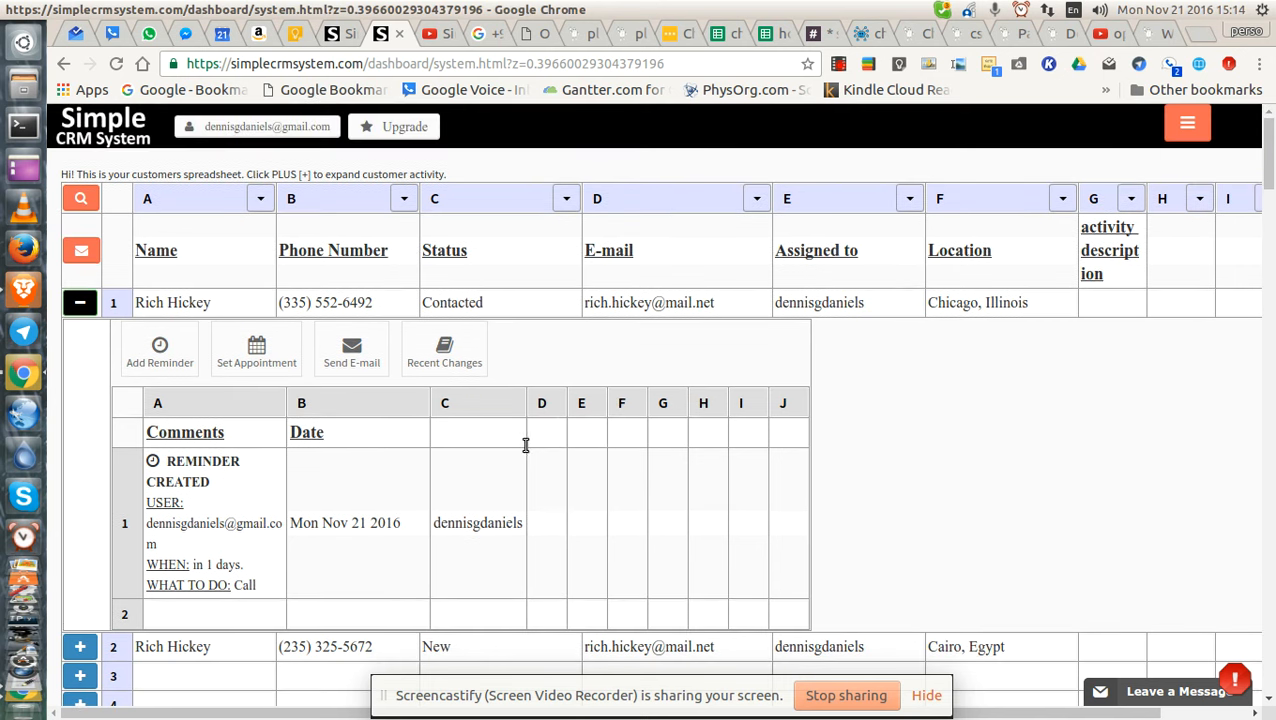
double_click(549, 438)
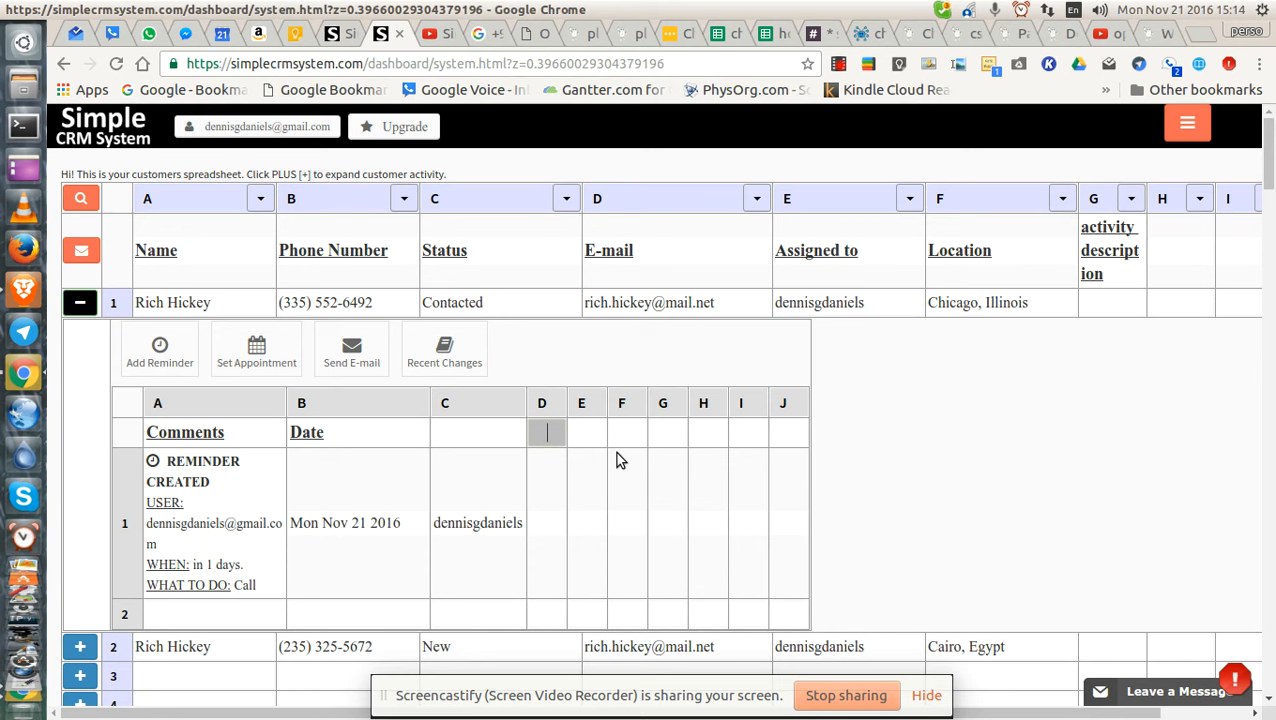
double_click(476, 436)
type("assigned t")
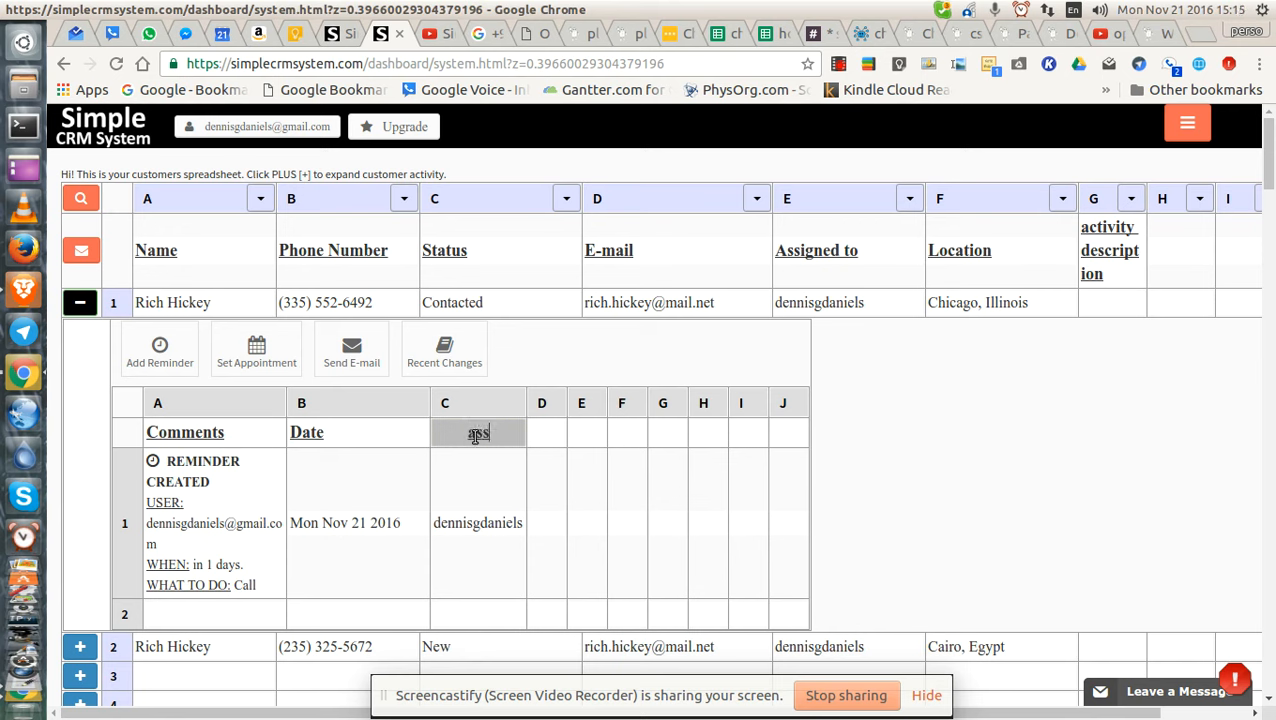
key("BackSpace")
key("BackSpace")
key("BackSpace")
key("BackSpace")
key("BackSpace")
key("BackSpace")
key("BackSpace")
key("BackSpace")
key("BackSpace")
key("BackSpace")
type("created by")
key("Tab")
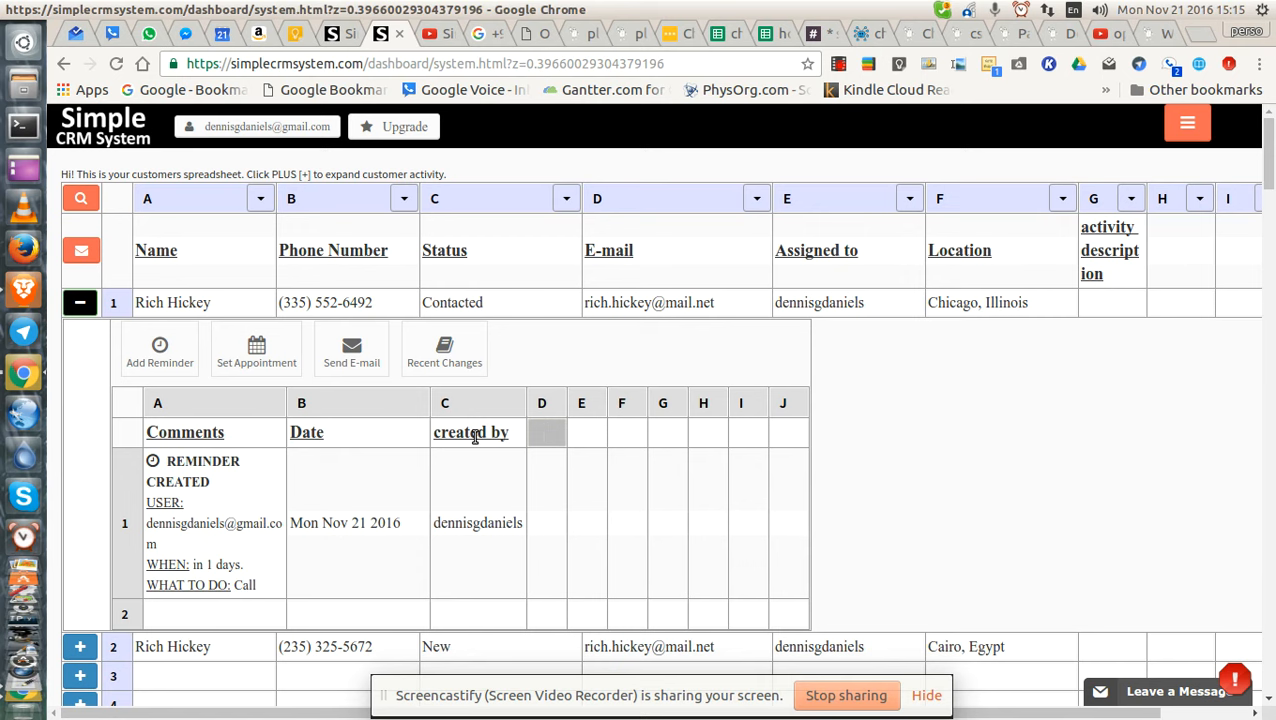
Head column D 'discussed' and confirm both new headings.
type("discussed")
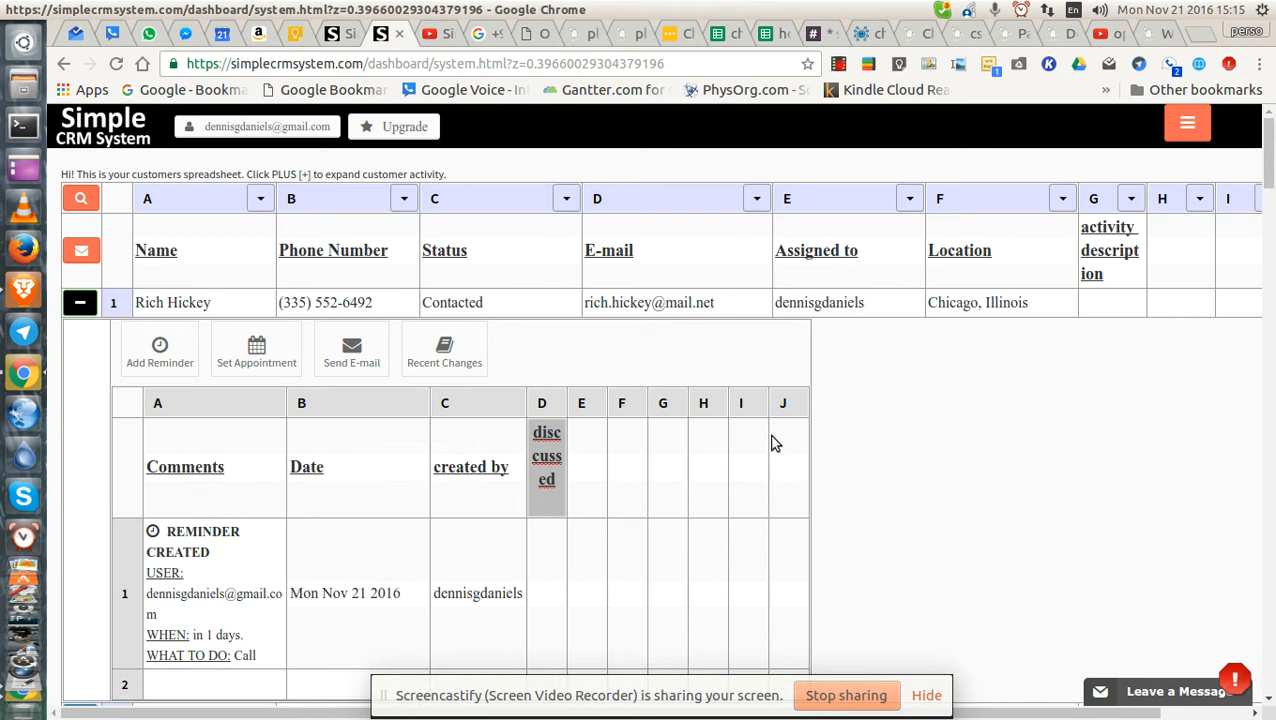
left_click(837, 430)
scroll(850, 455, "down", 1)
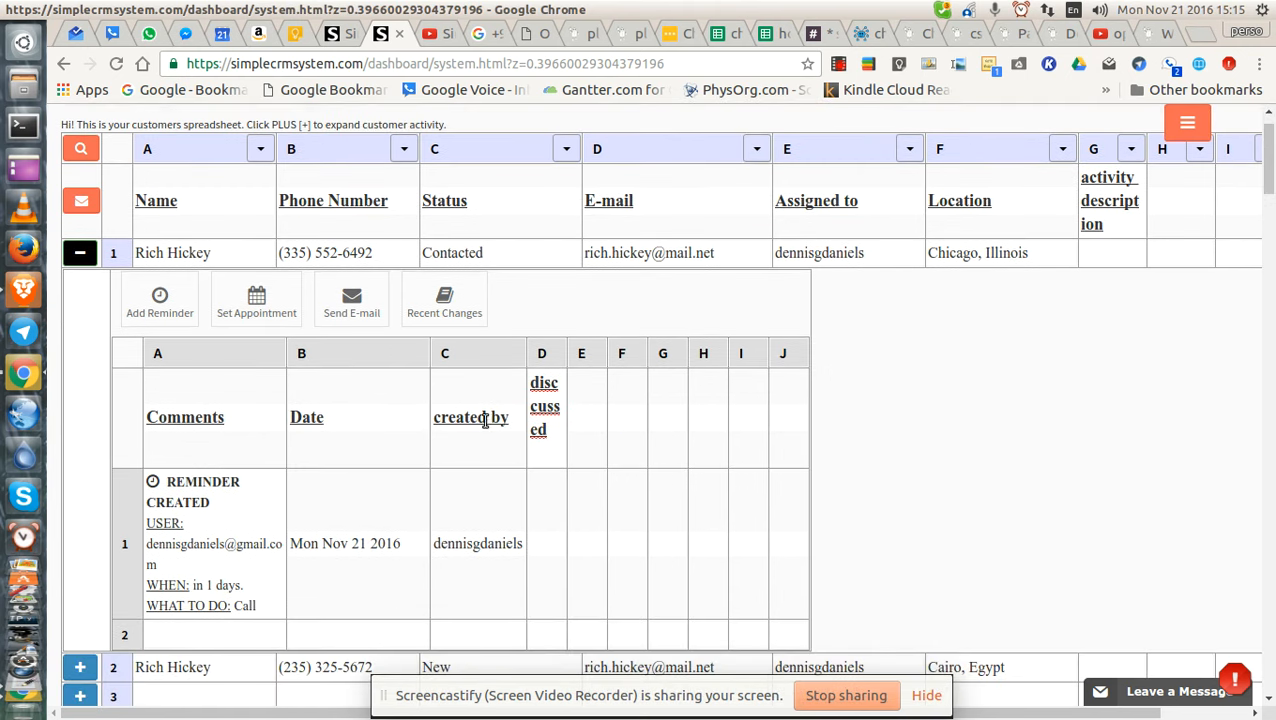
double_click(440, 418)
left_click(883, 422)
scroll(884, 423, "down", 2)
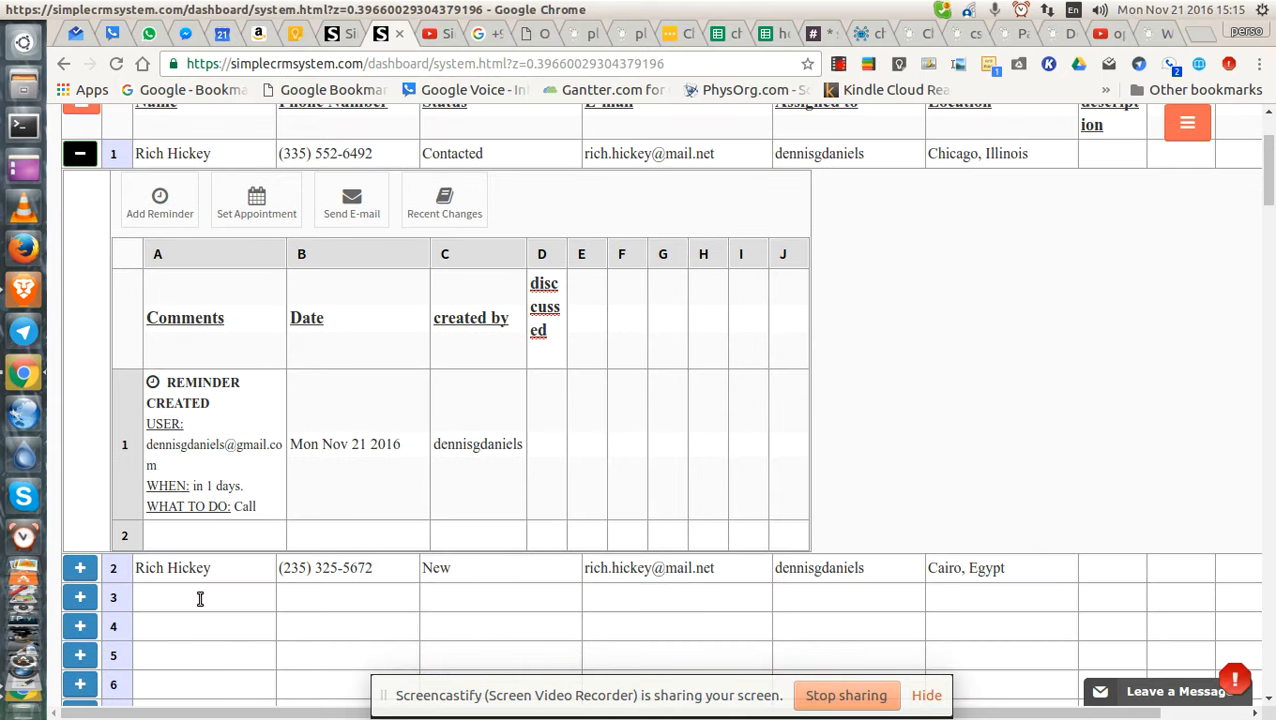
Start a third customer in row 3 with status New.
double_click(200, 594)
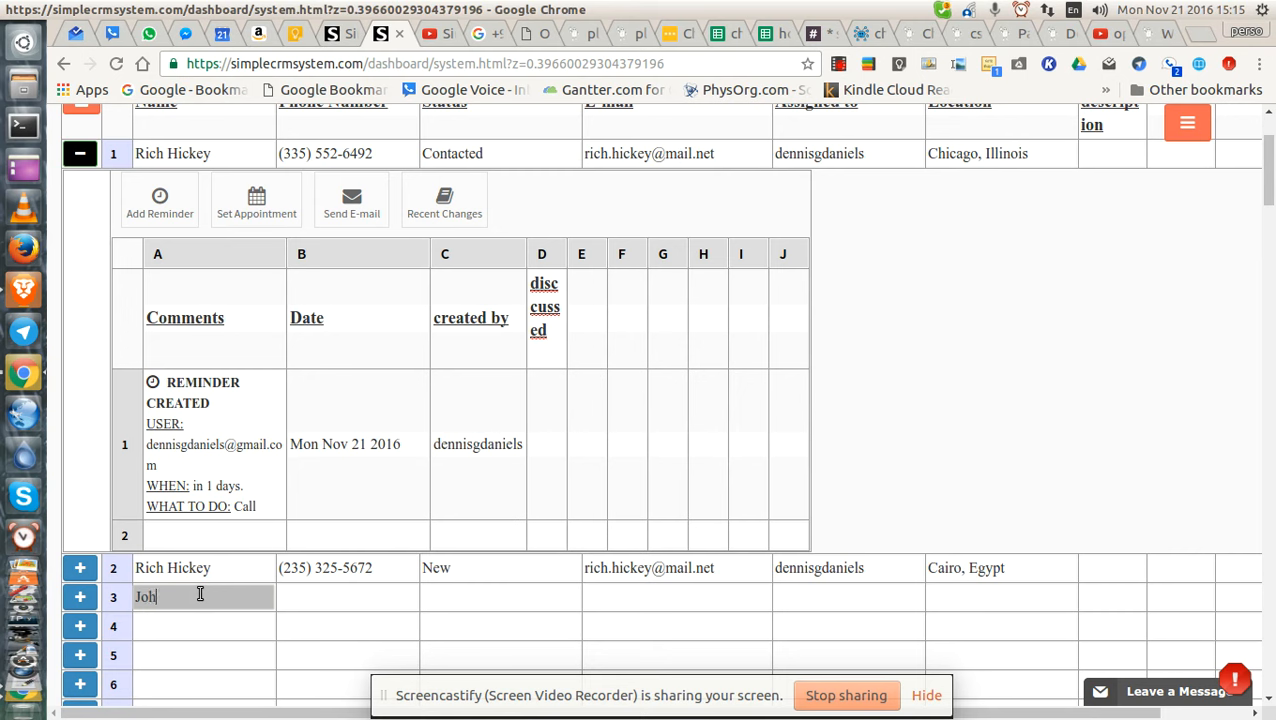
key("Tab")
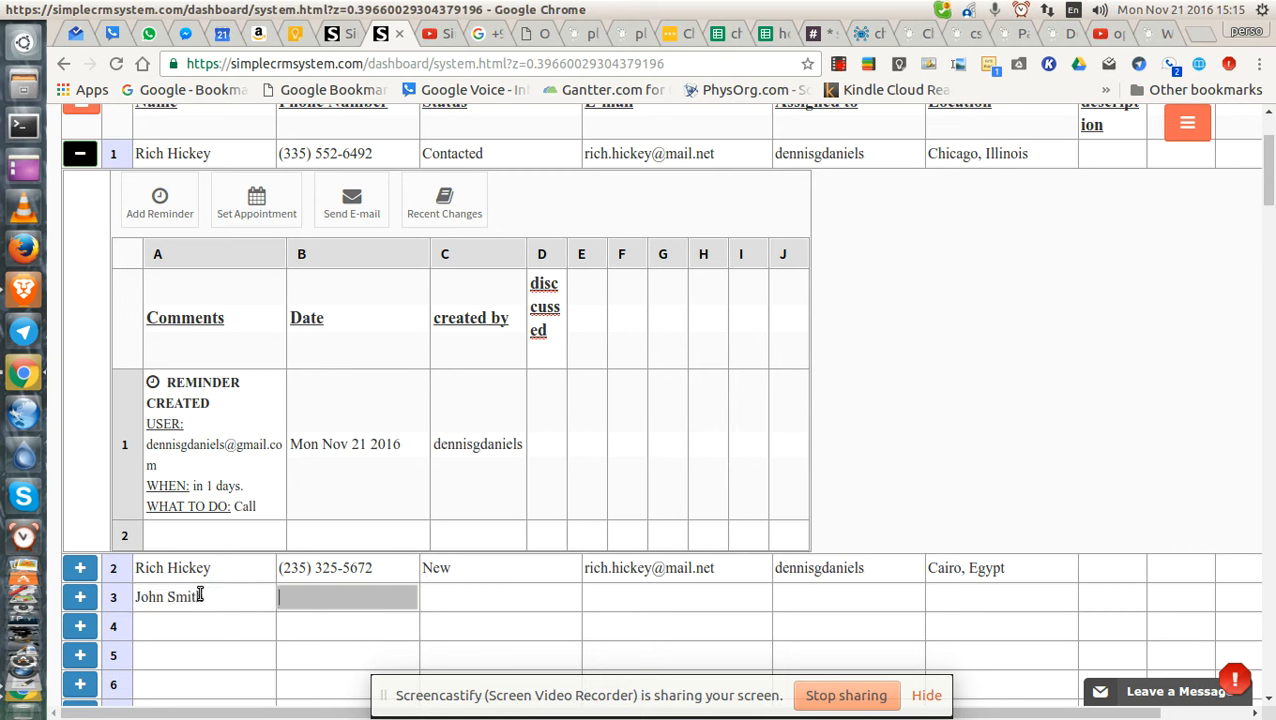
key("Tab")
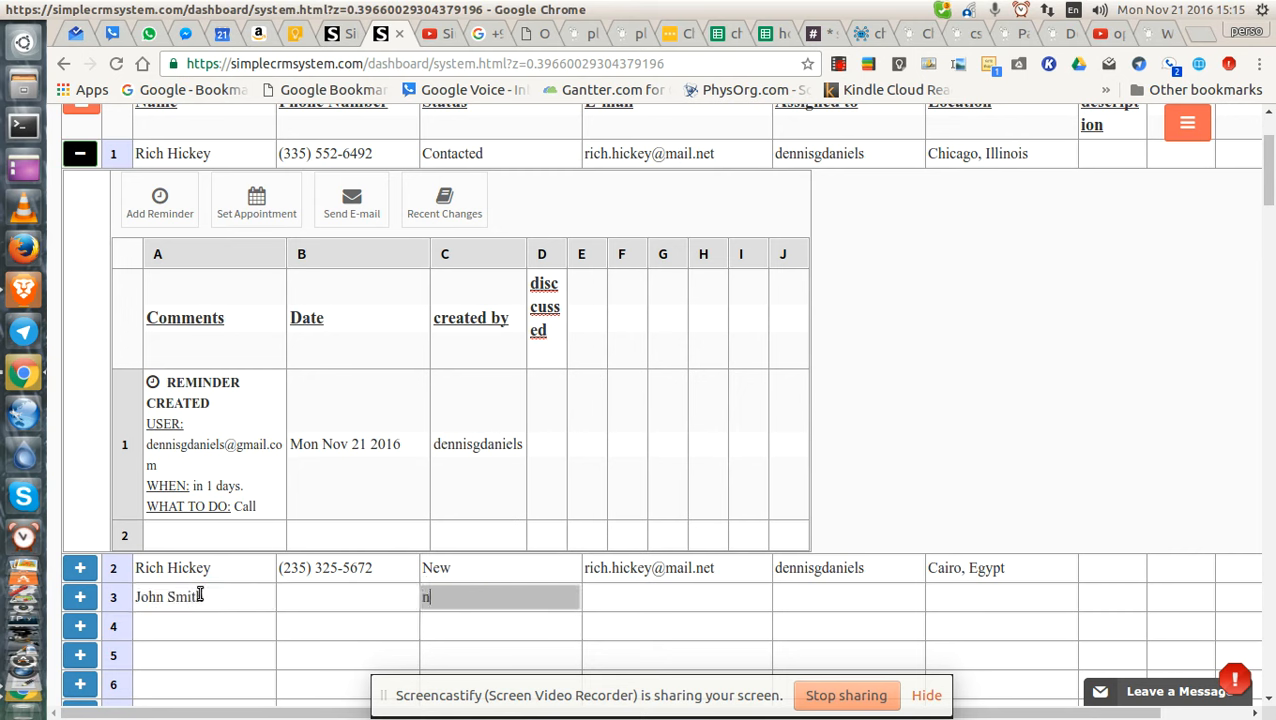
key("BackSpace")
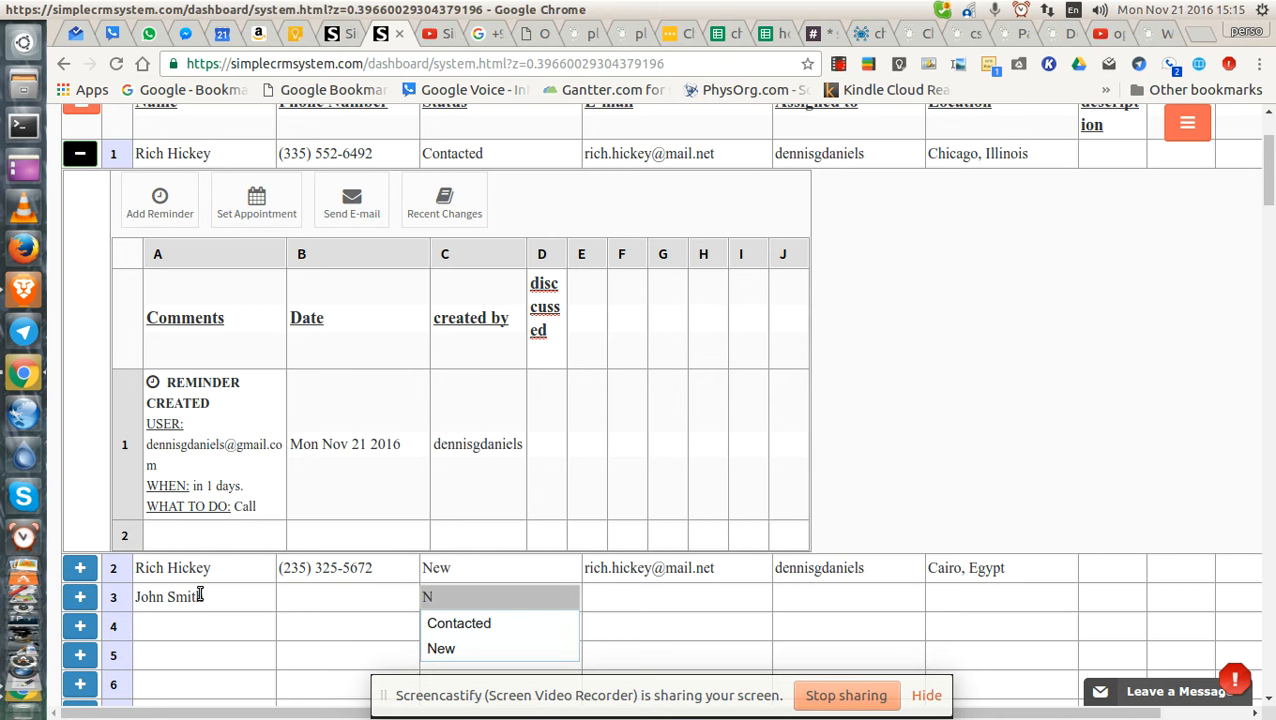
key("BackSpace")
type("n")
left_click(455, 649)
left_click(649, 596)
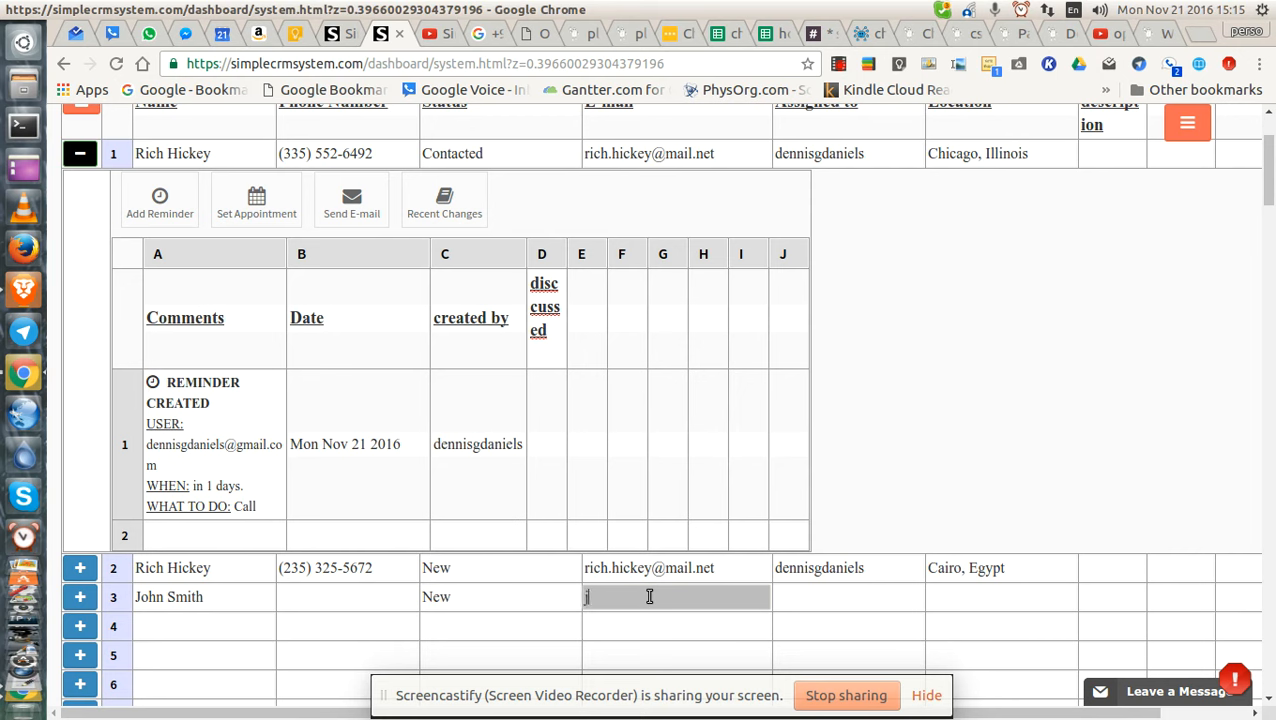
Fill in the row 3 customer's e-mail address.
key("Tab")
Assign the row 3 customer to the same full user name as the others.
type("de")
key("Return")
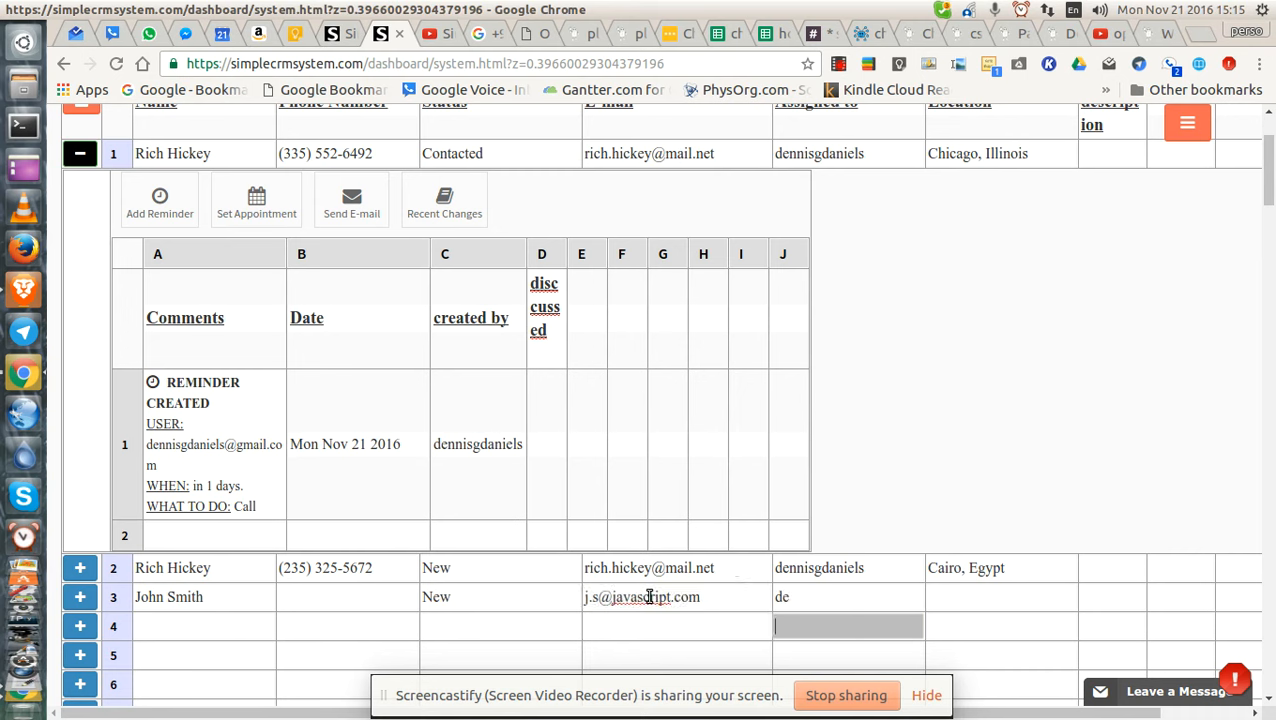
key("Up")
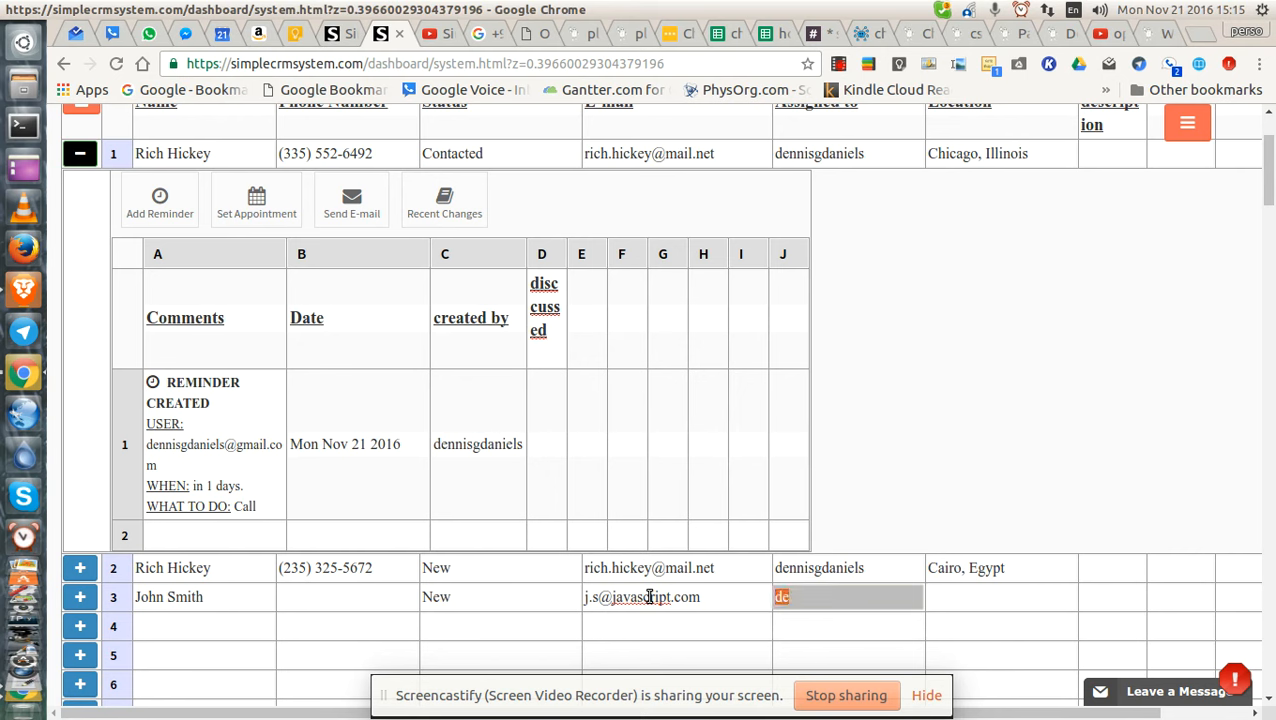
key("Right")
type("n")
key("shift+Tab")
type("d")
key("Escape")
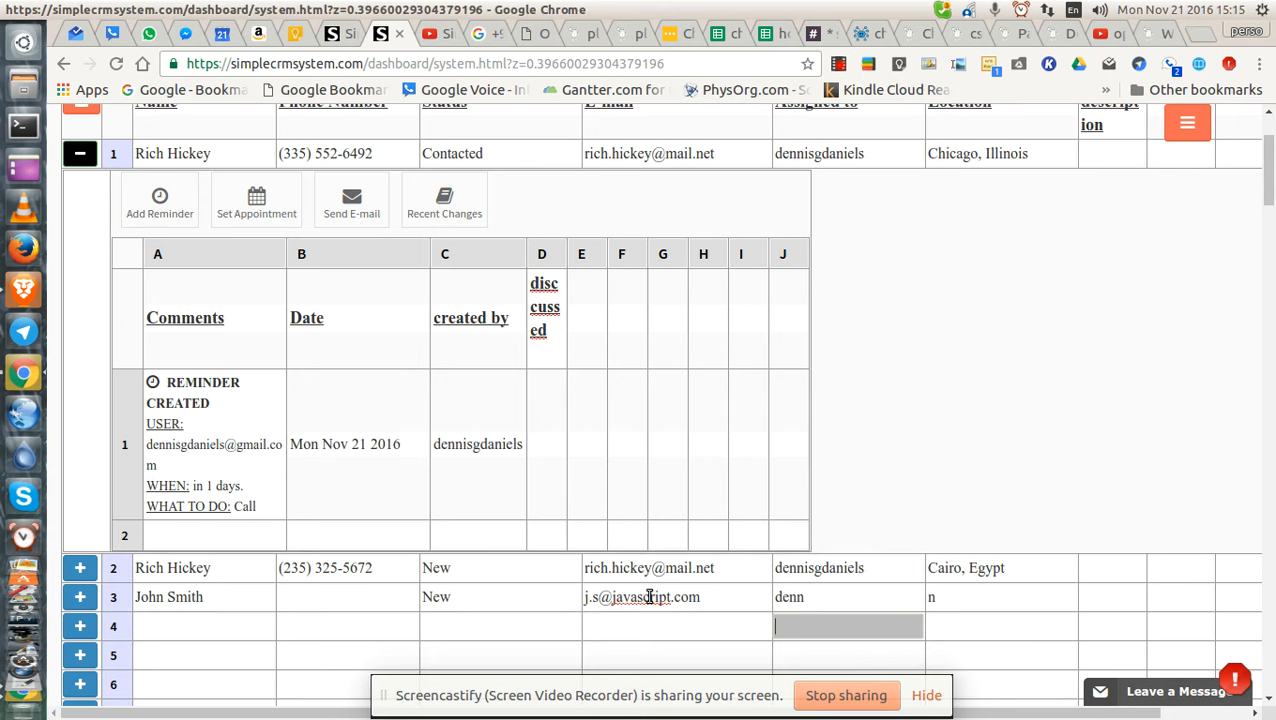
key("Right")
type("d")
key("BackSpace")
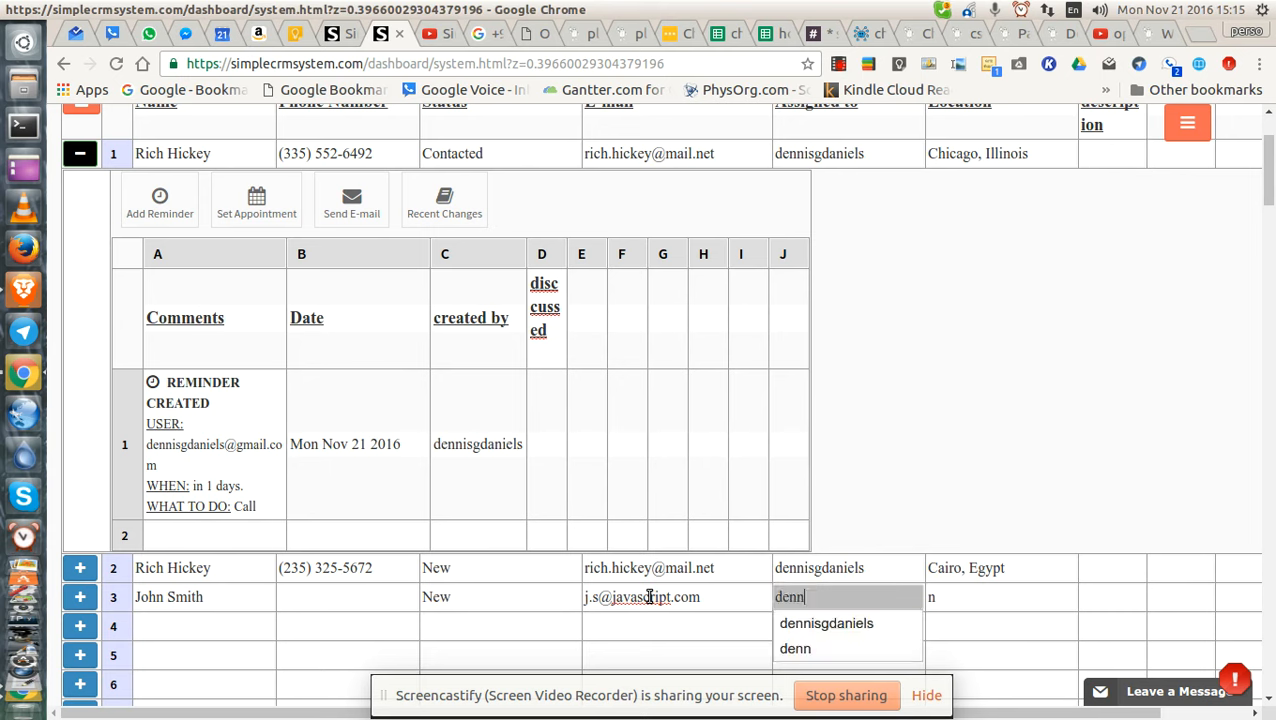
key("Escape")
key("Up")
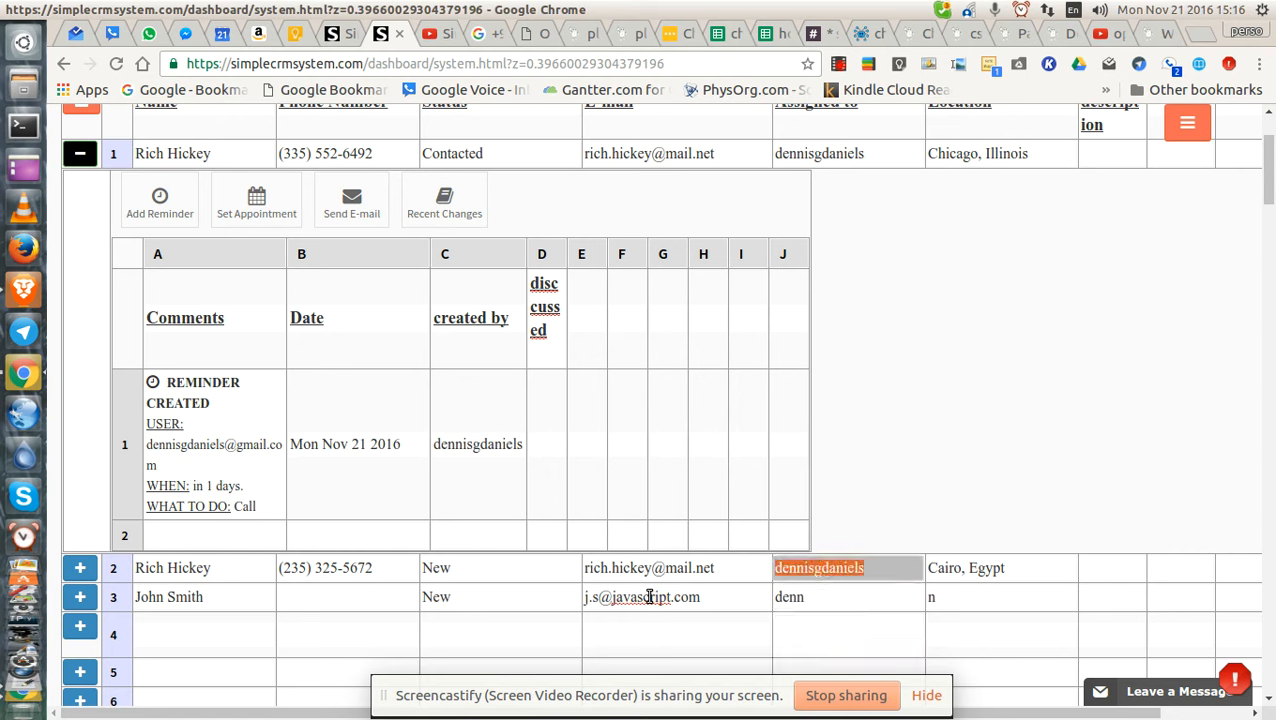
key("Down")
key("Return")
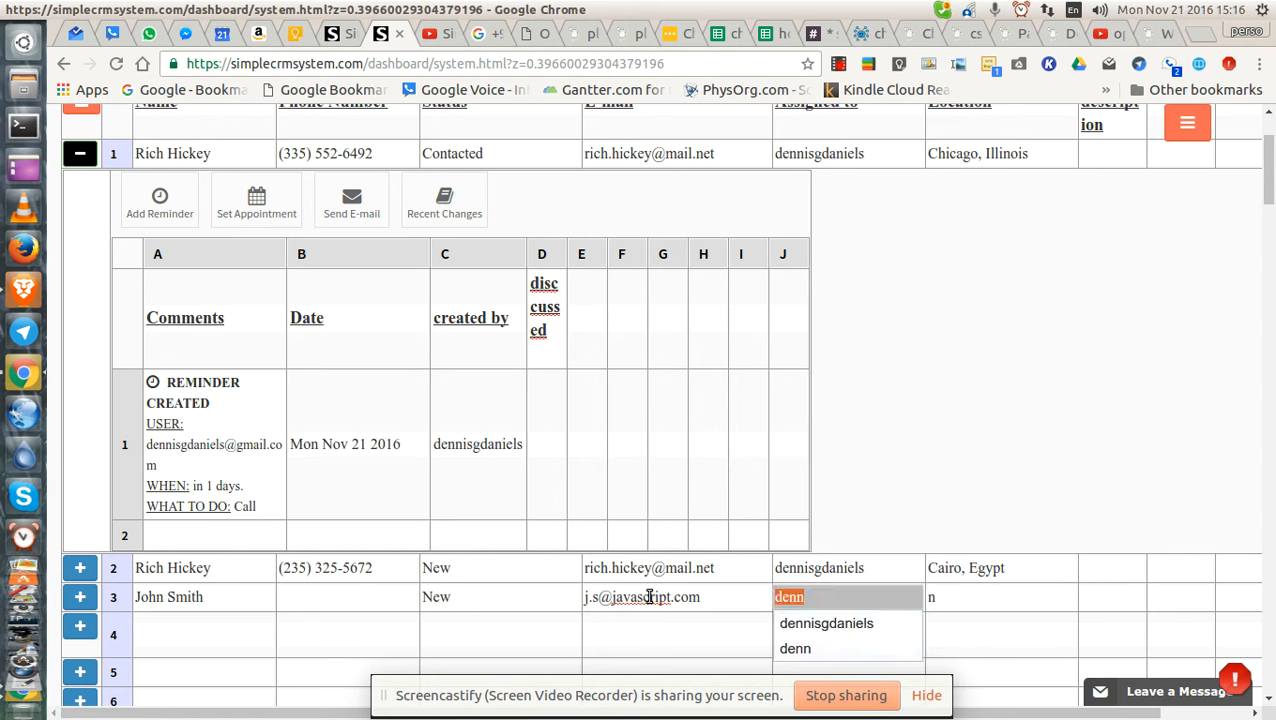
left_click(838, 622)
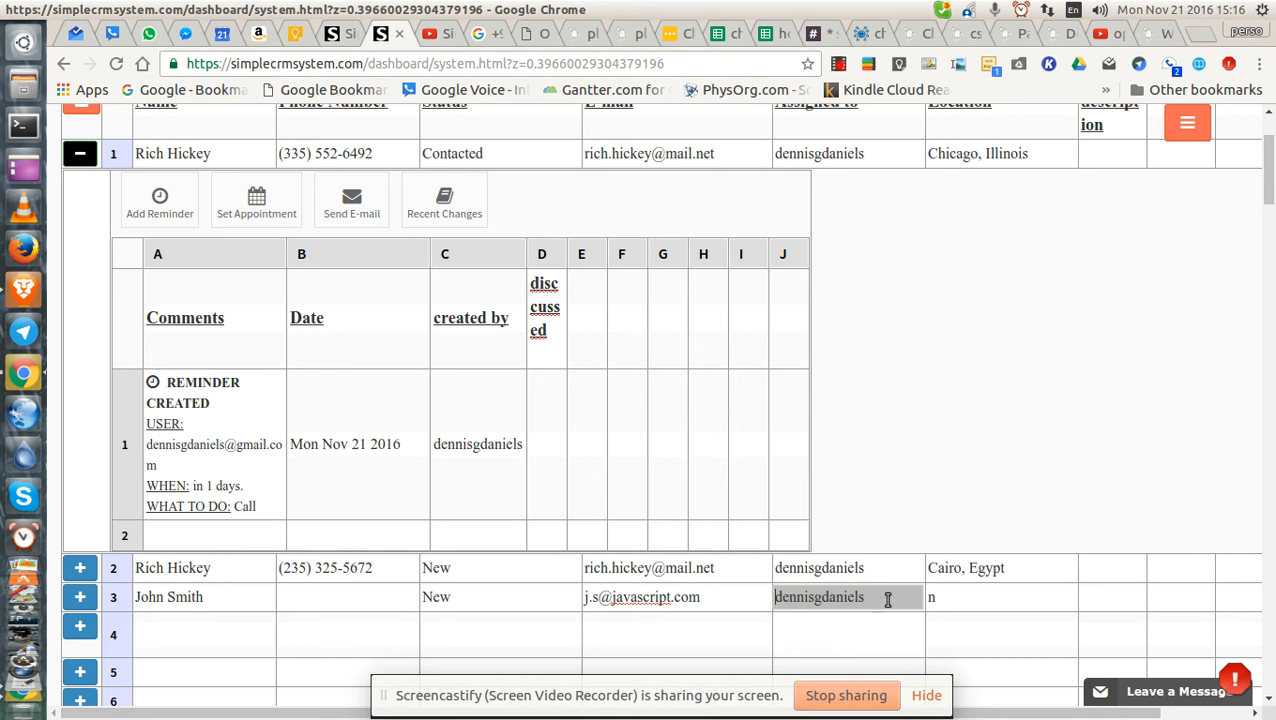
Set row 3's Location to OK, USA.
double_click(966, 595)
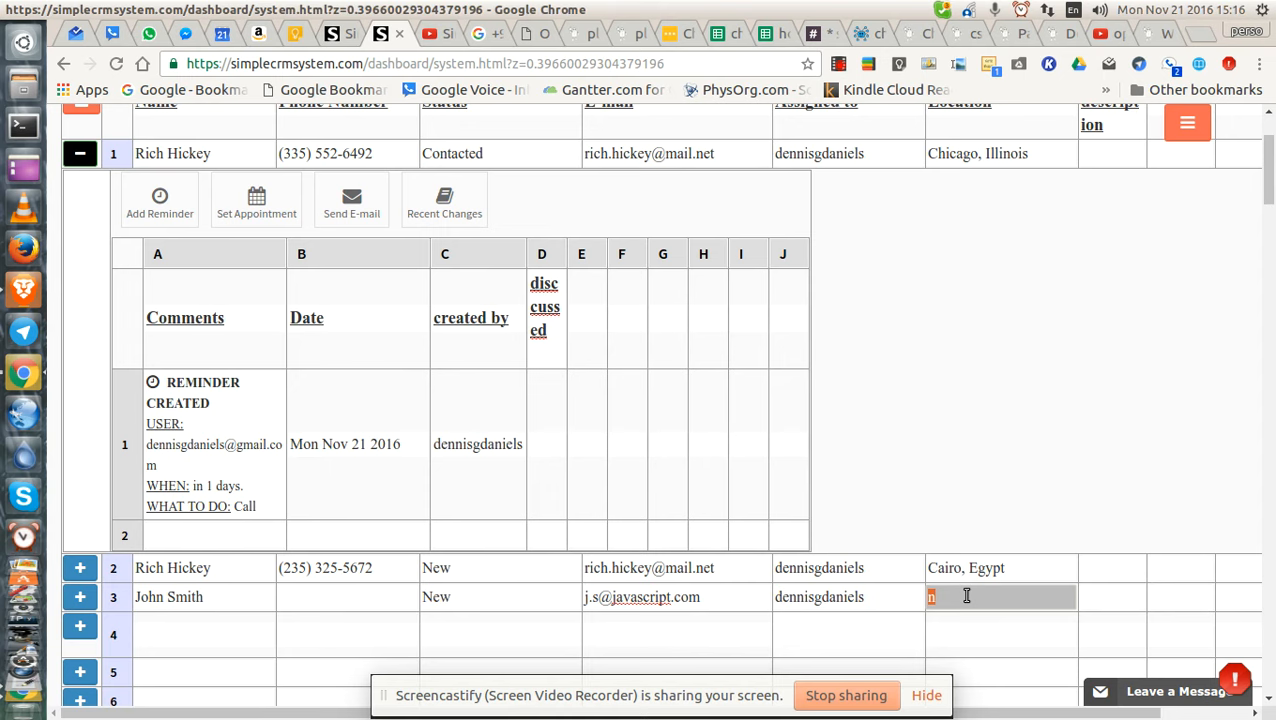
type("C")
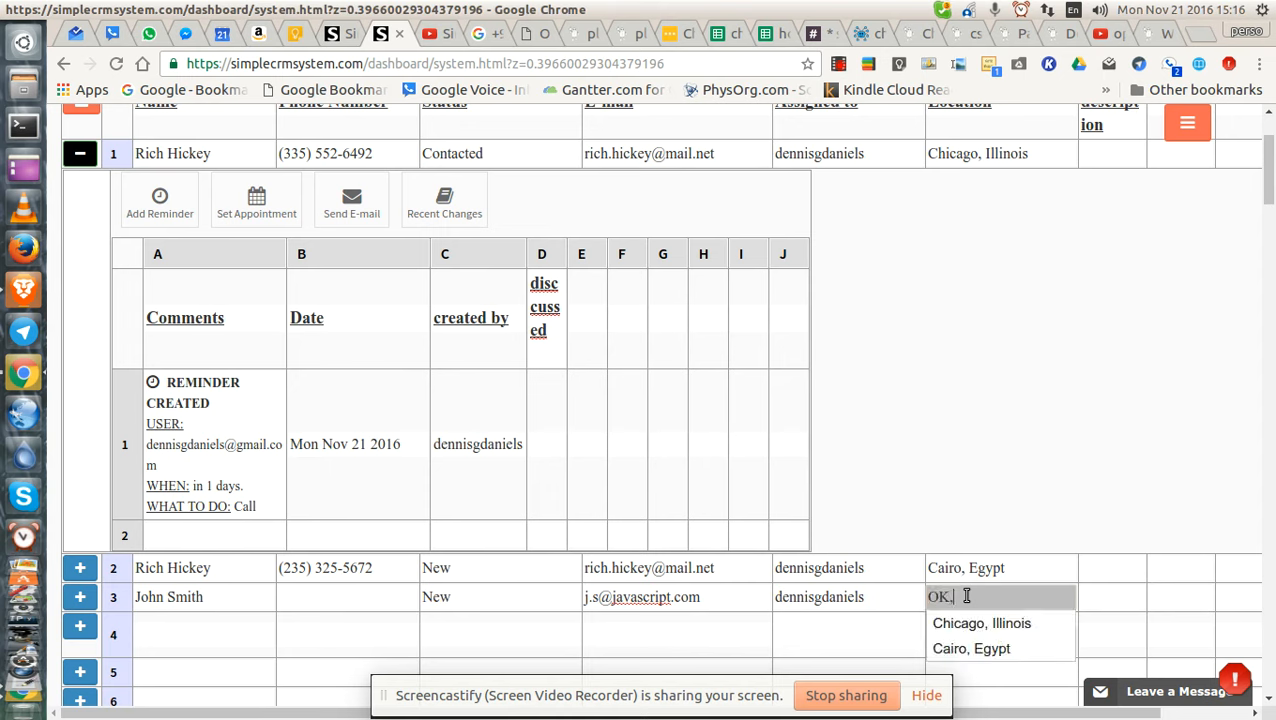
type("OK, USA")
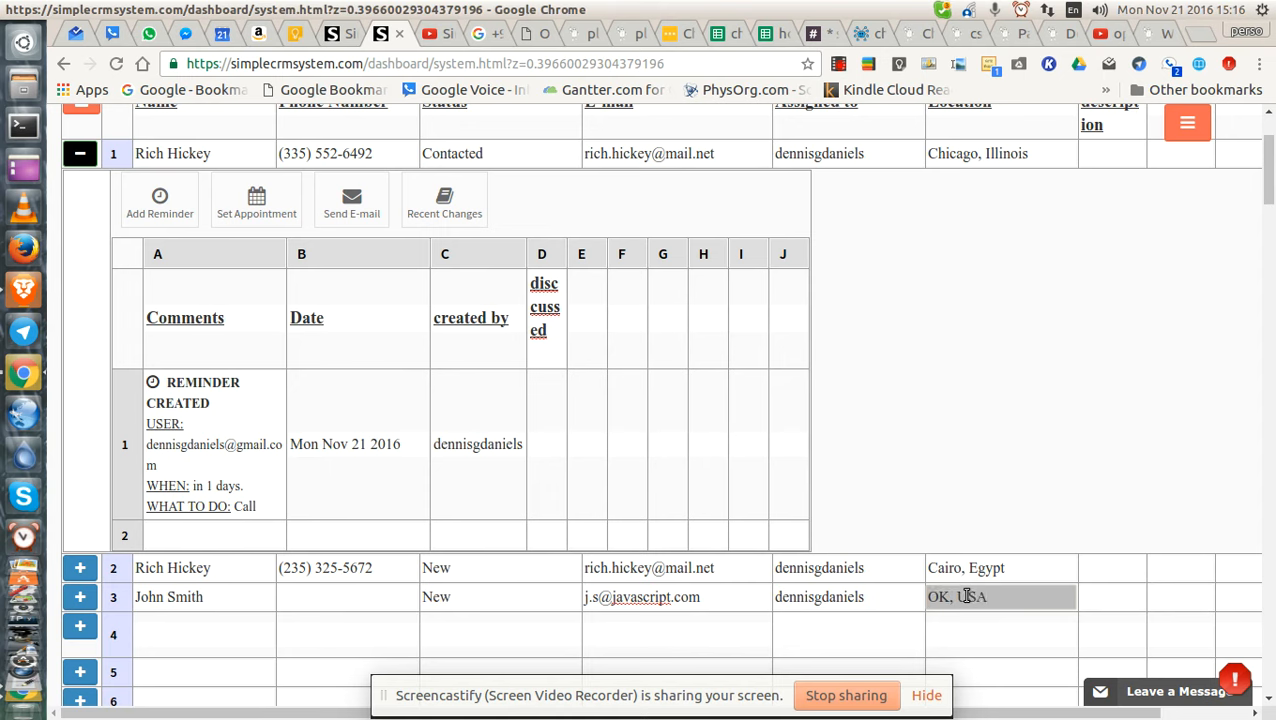
key("Return")
key("BackSpace")
left_click(968, 491)
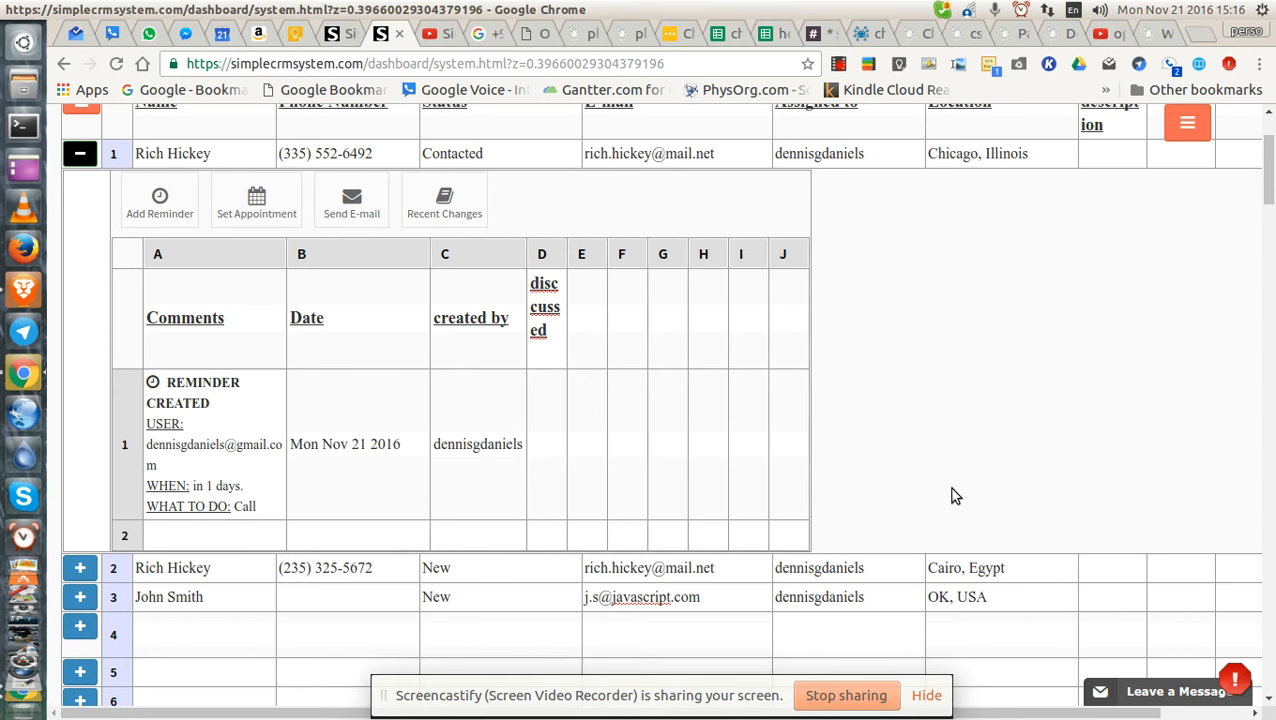
Expand the row 3 customer's activity sub-sheet.
scroll(940, 499, "down", 1)
double_click(206, 546)
left_click(80, 546)
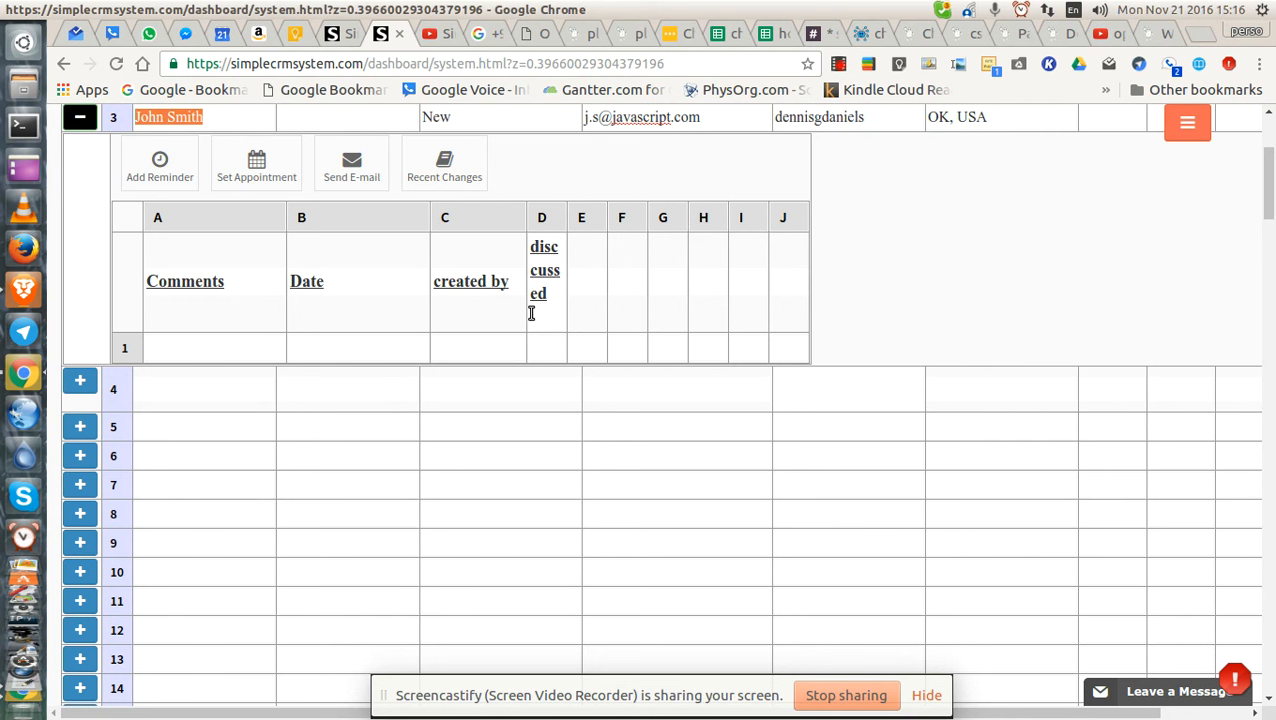
scroll(541, 360, "up", 3)
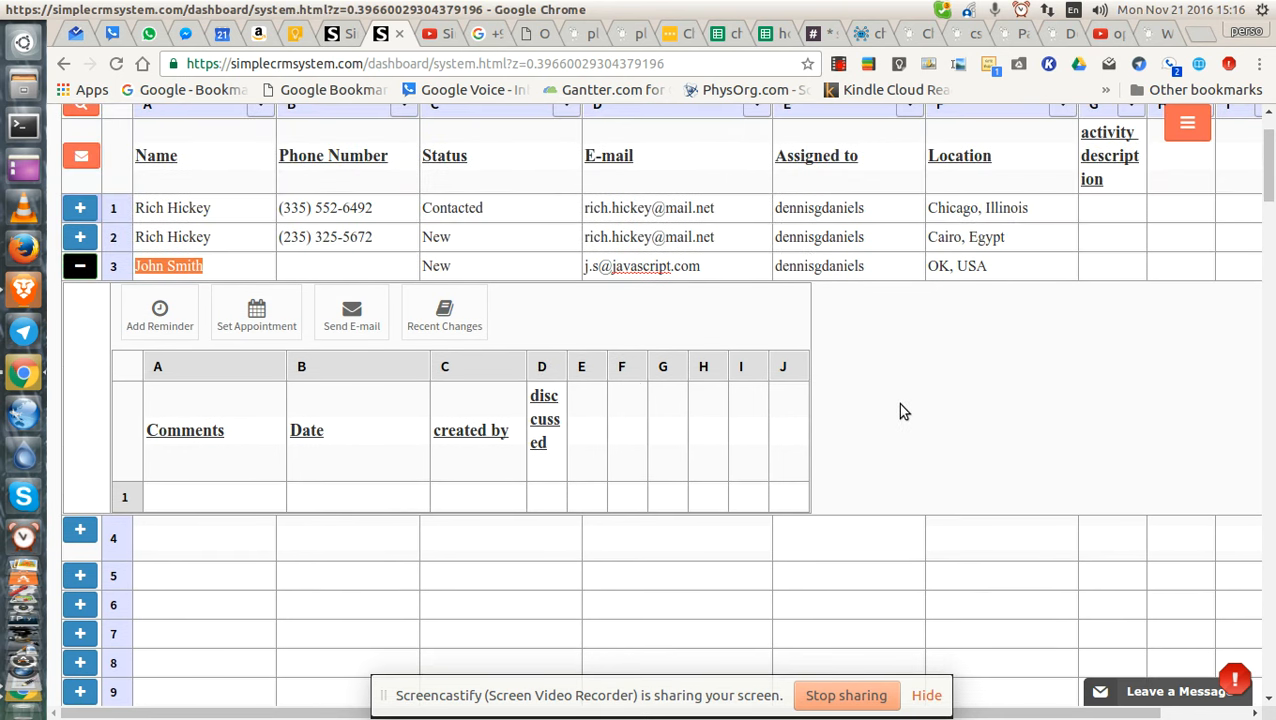
scroll(900, 410, "up", 2)
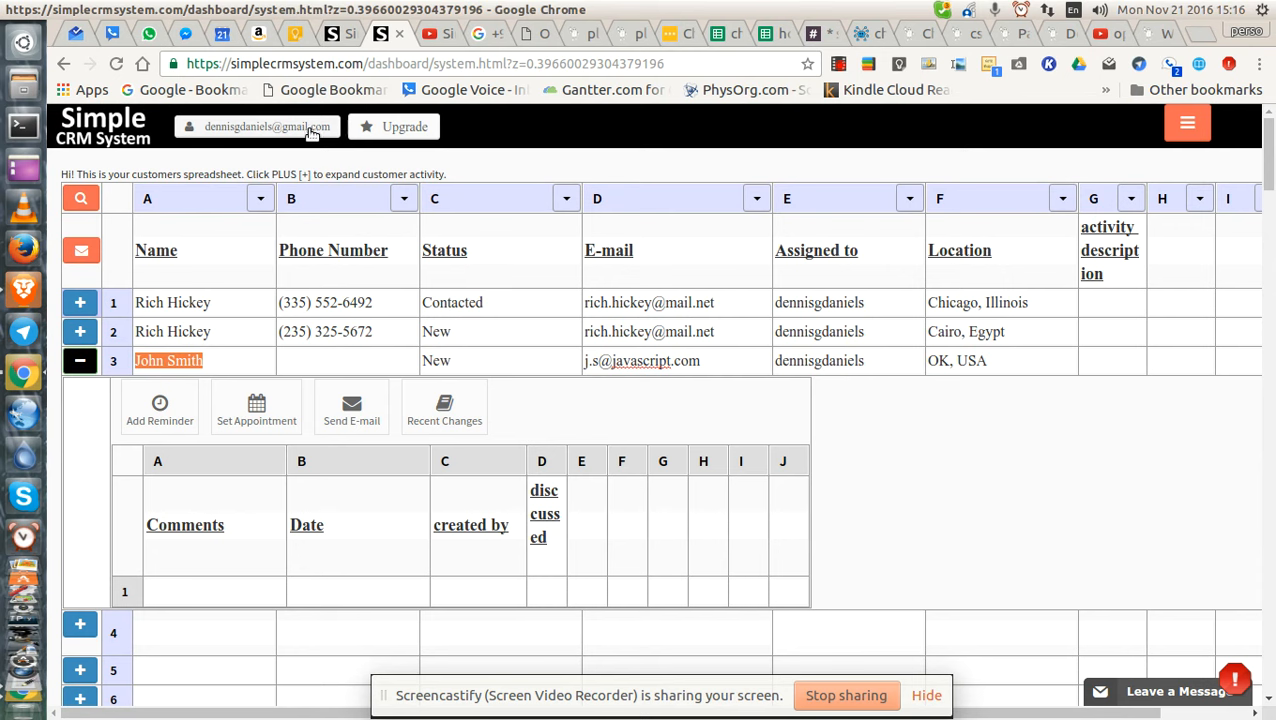
left_click(1185, 126)
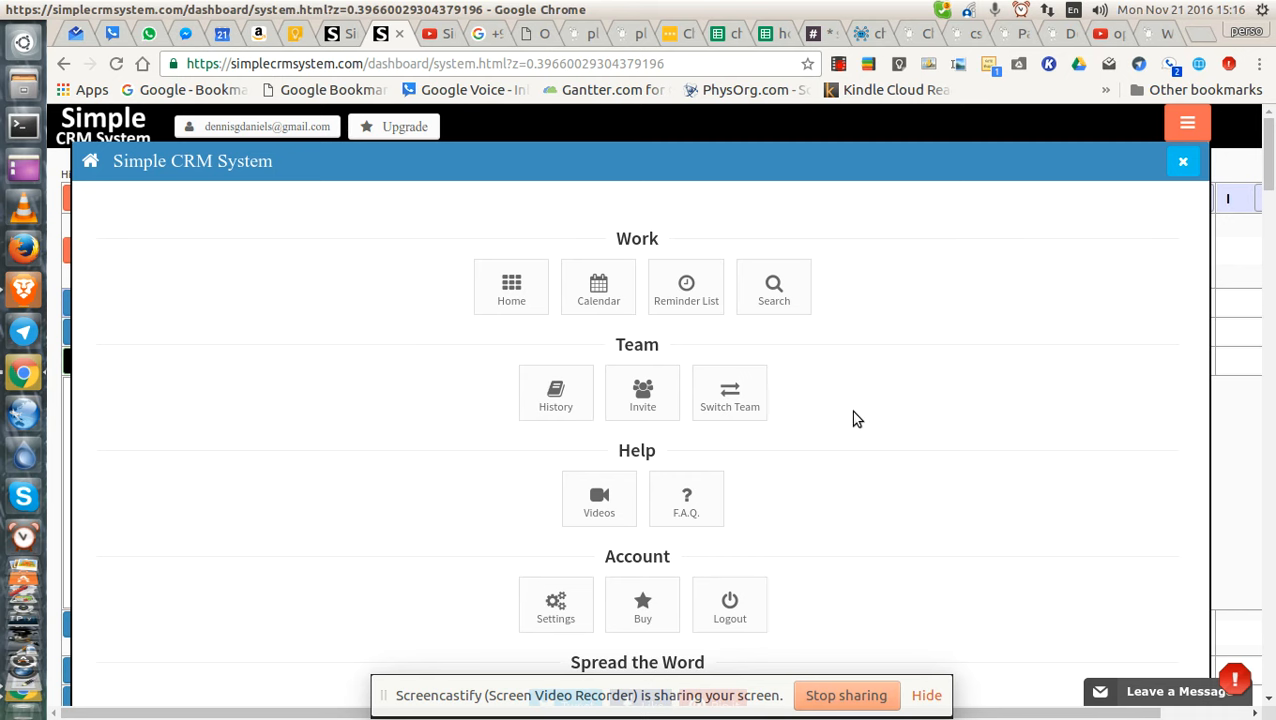
scroll(852, 418, "down", 2)
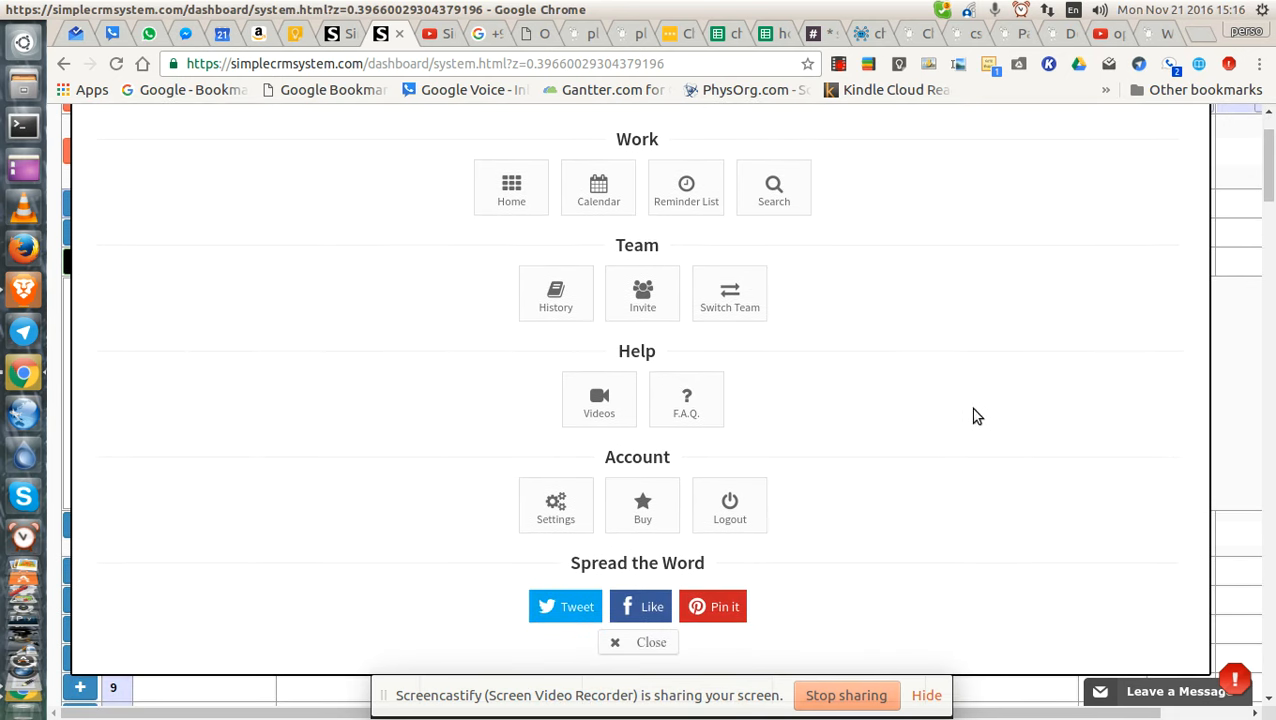
left_click(566, 517)
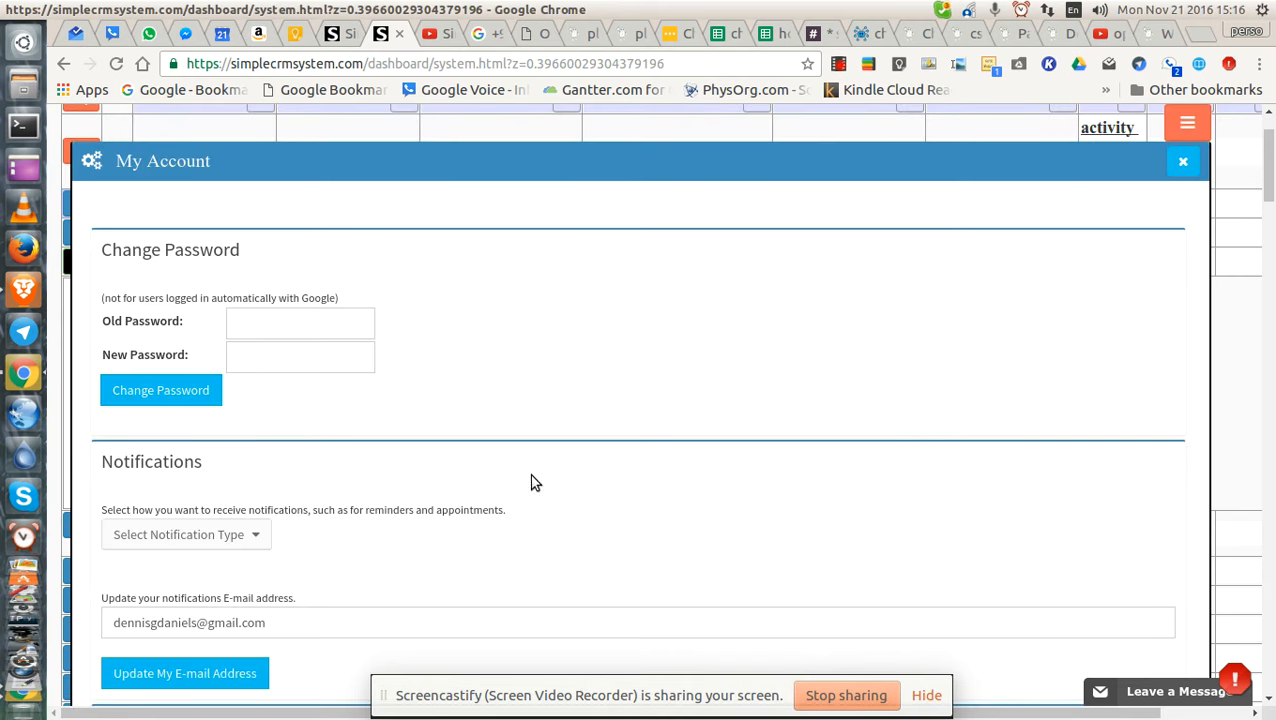
scroll(530, 467, "down", 2)
scroll(445, 477, "down", 3)
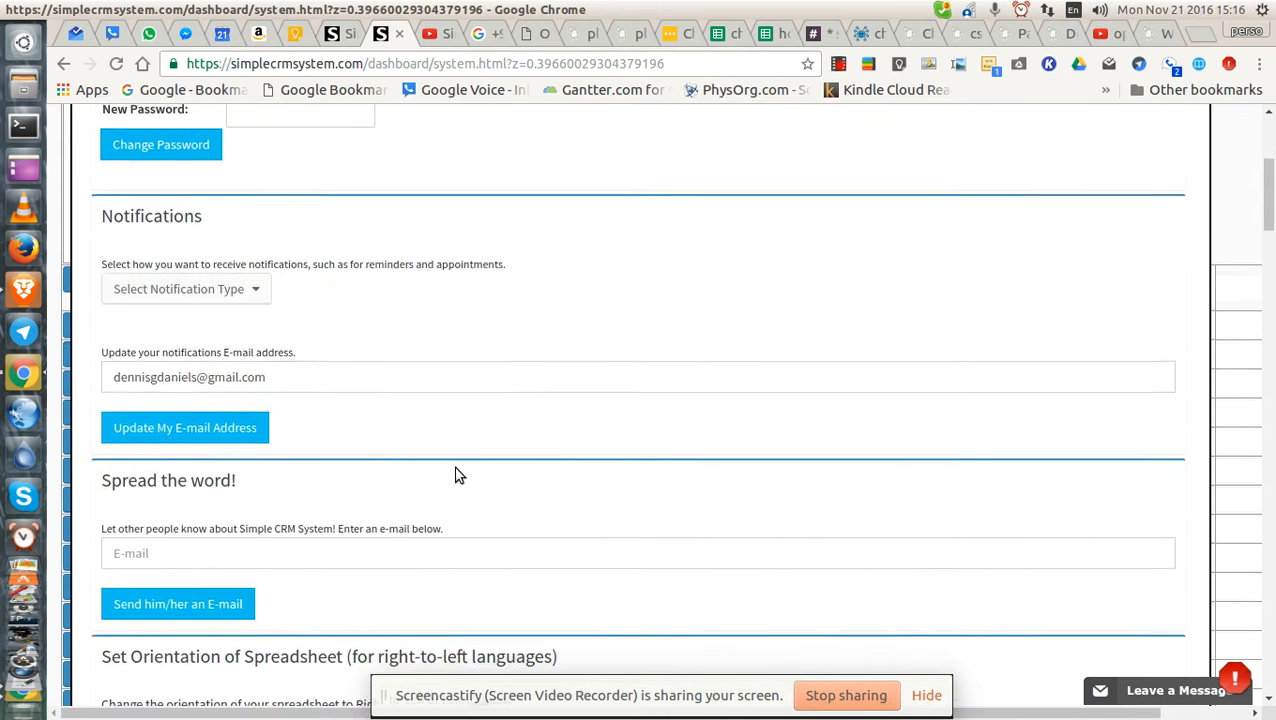
scroll(350, 430, "down", 3)
scroll(366, 424, "down", 1)
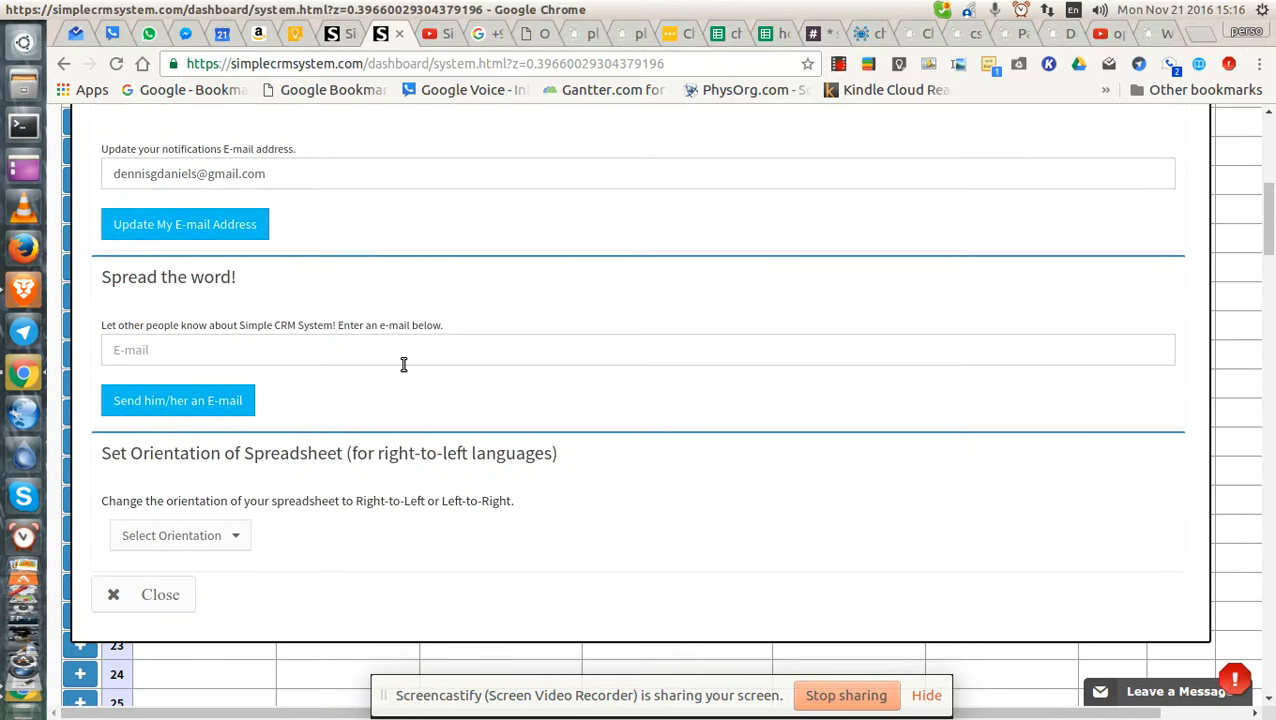
left_click(158, 598)
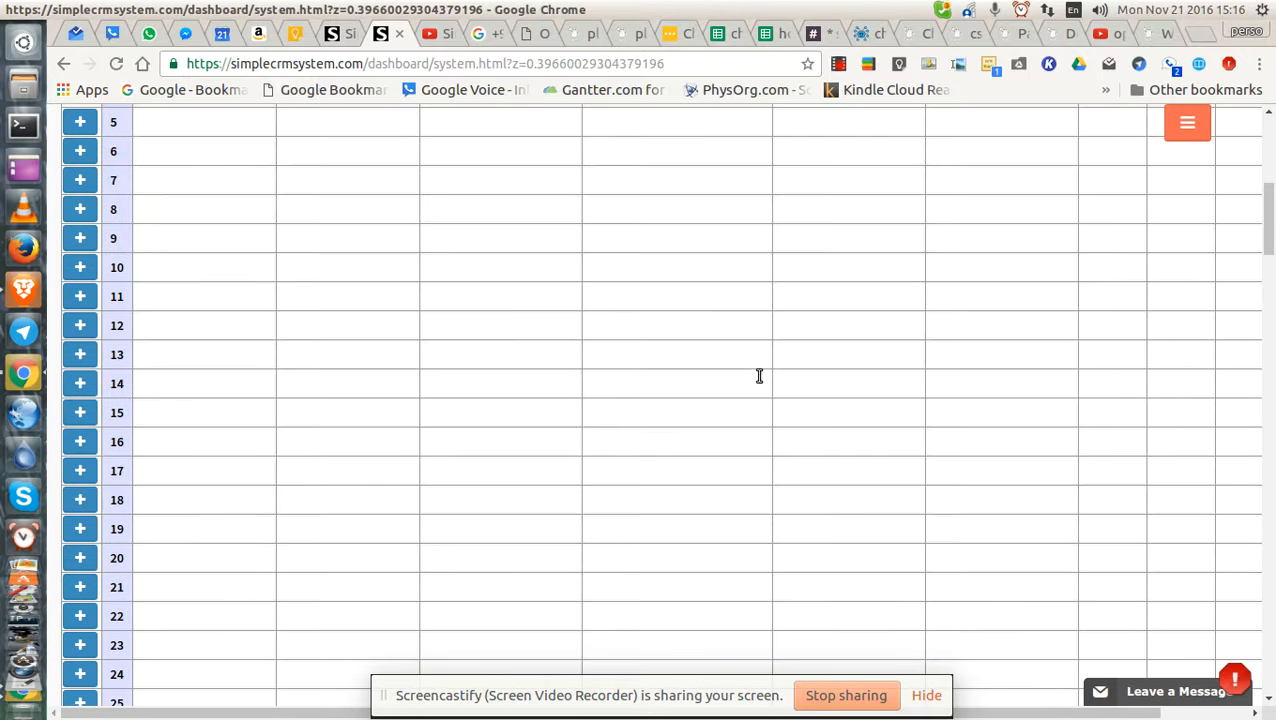
scroll(748, 346, "up", 3)
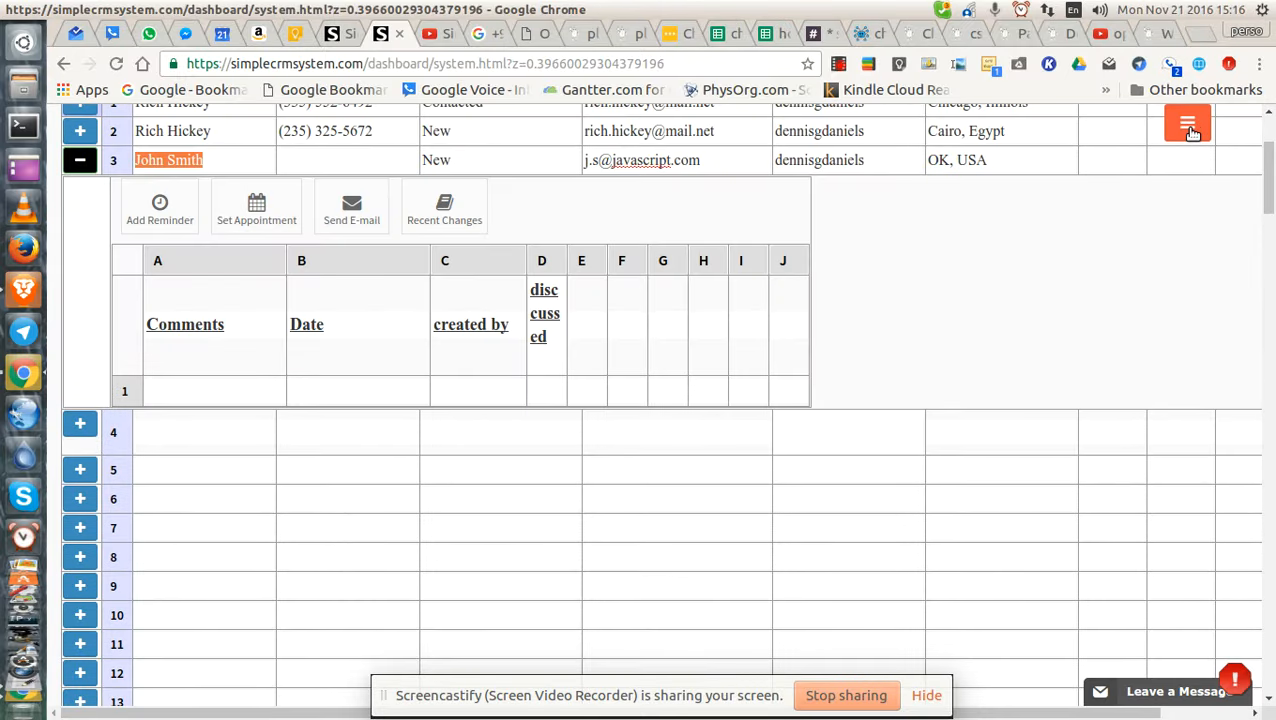
left_click(1188, 128)
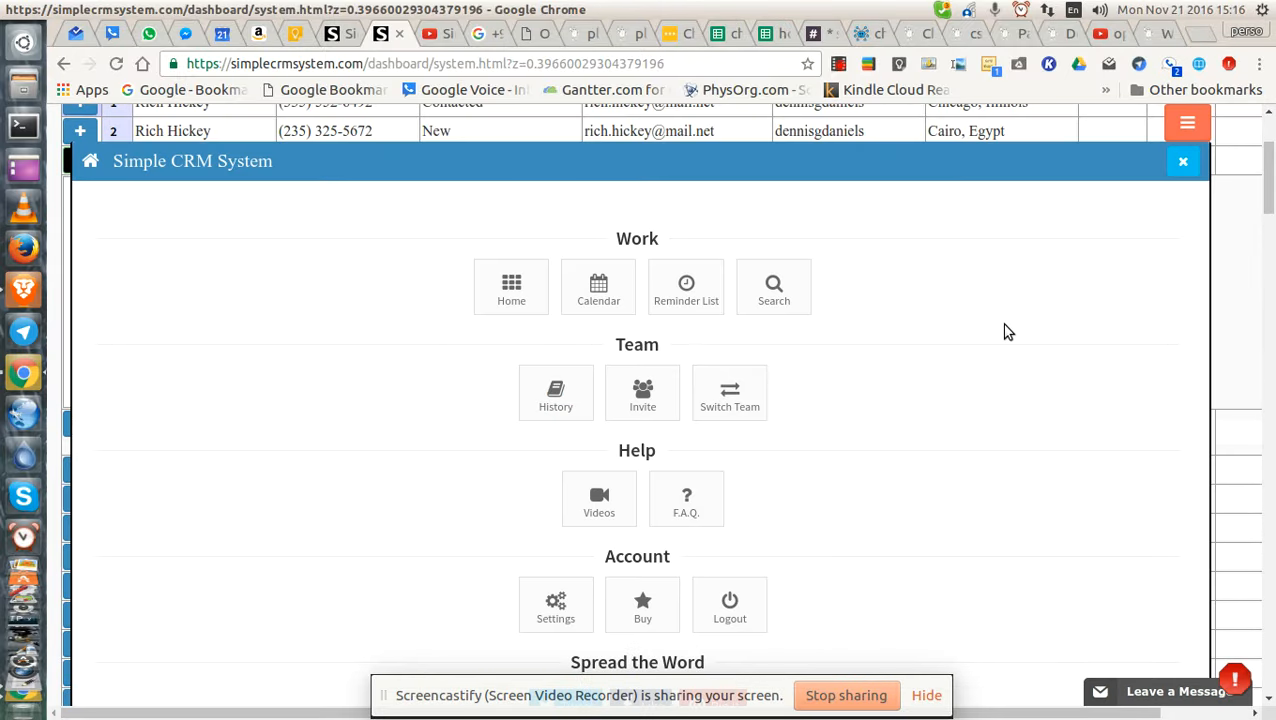
left_click(556, 395)
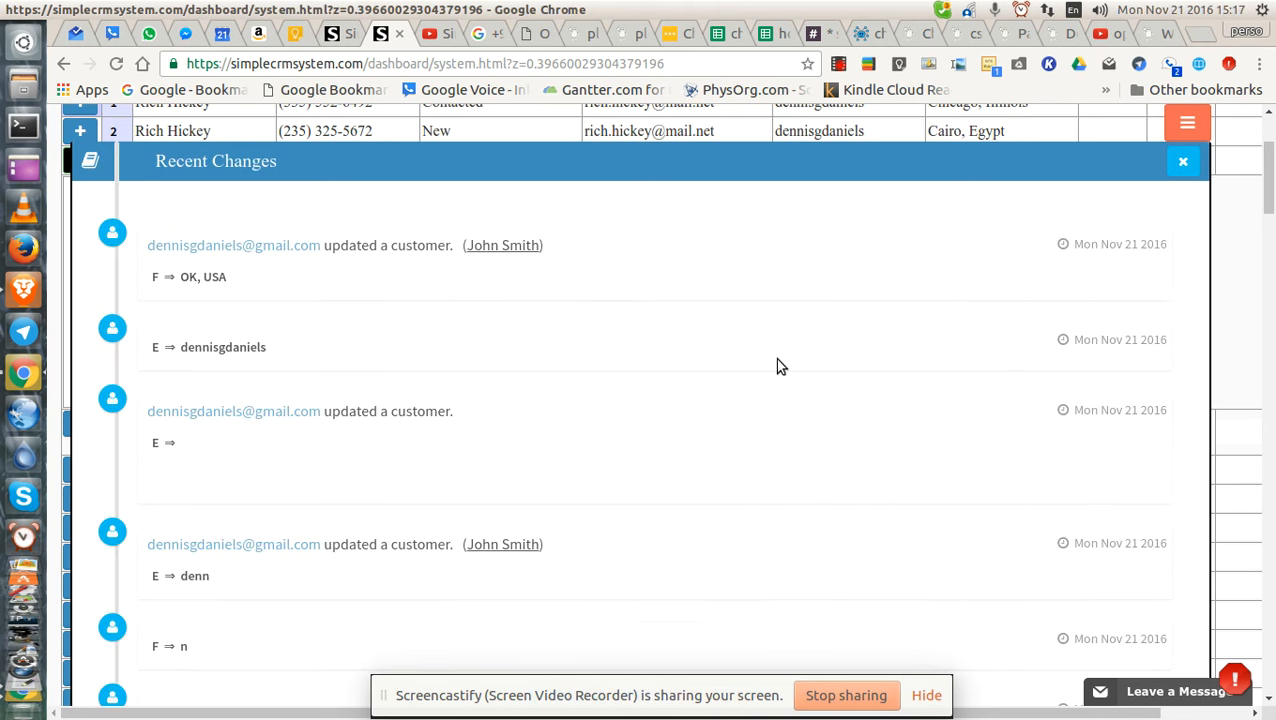
scroll(757, 376, "down", 3)
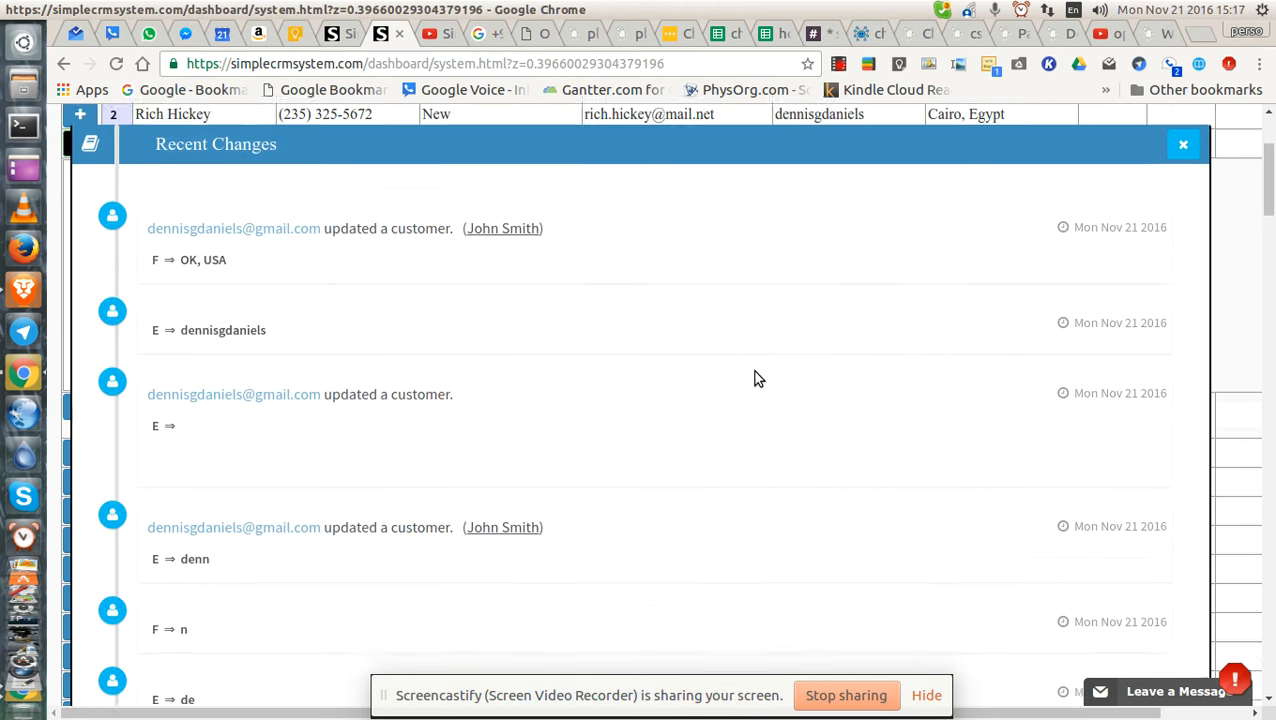
scroll(757, 378, "up", 3)
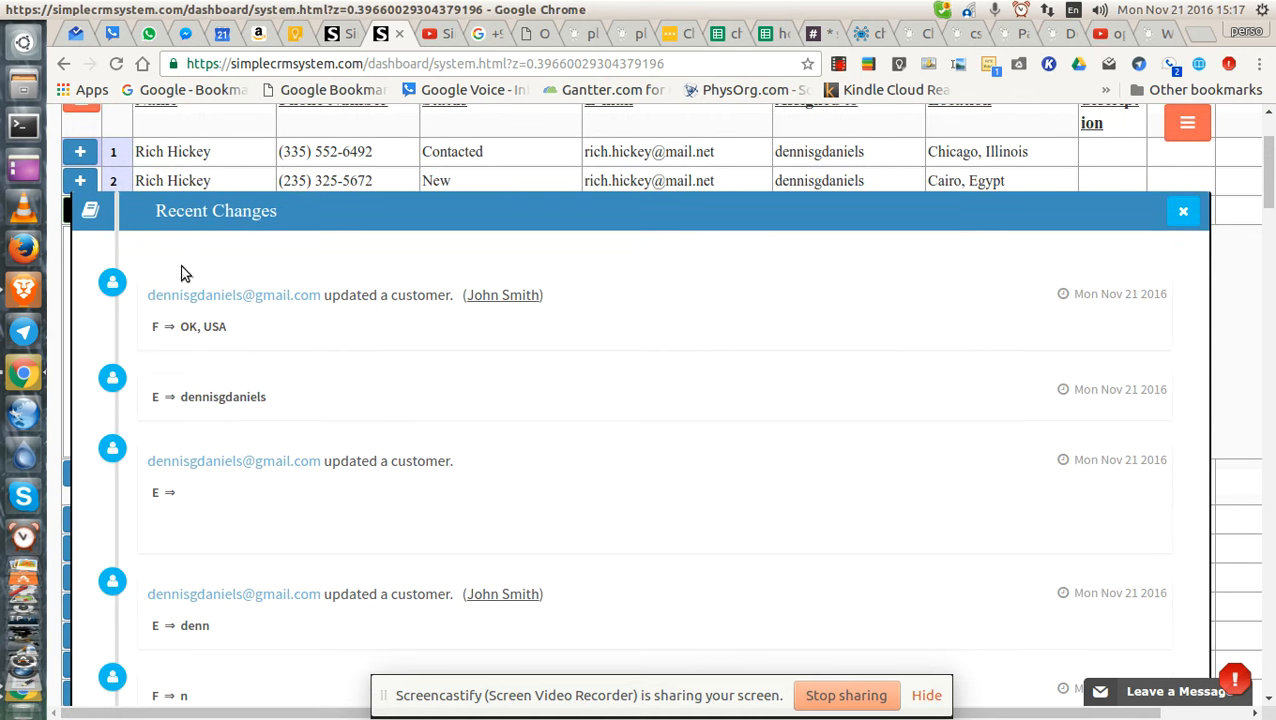
scroll(737, 340, "down", 5)
scroll(738, 360, "down", 8)
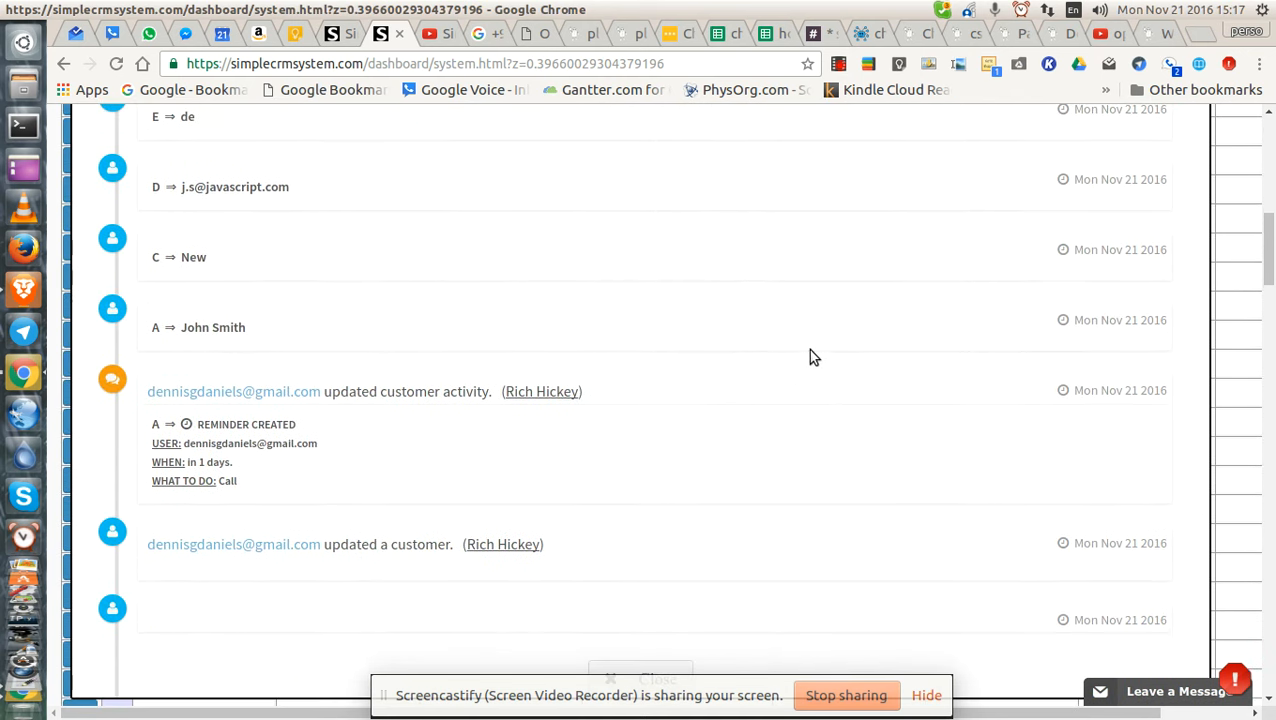
scroll(900, 320, "up", 6)
scroll(840, 322, "up", 5)
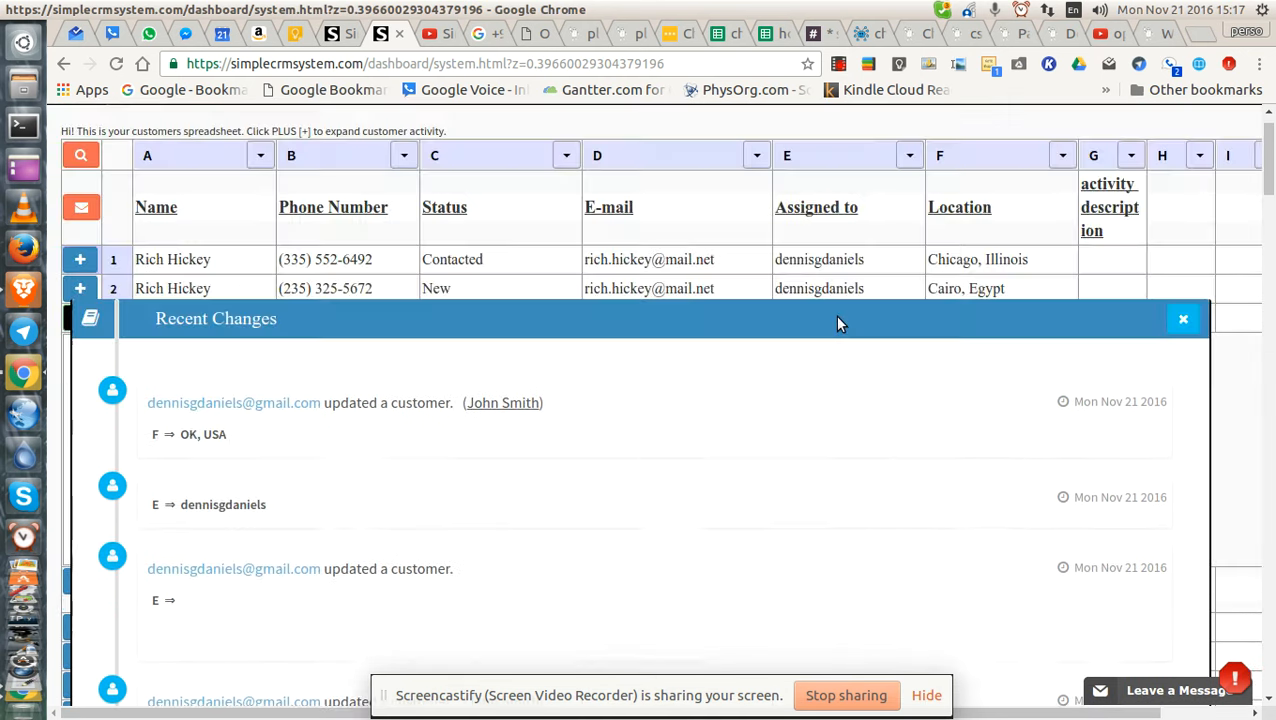
left_click(1186, 358)
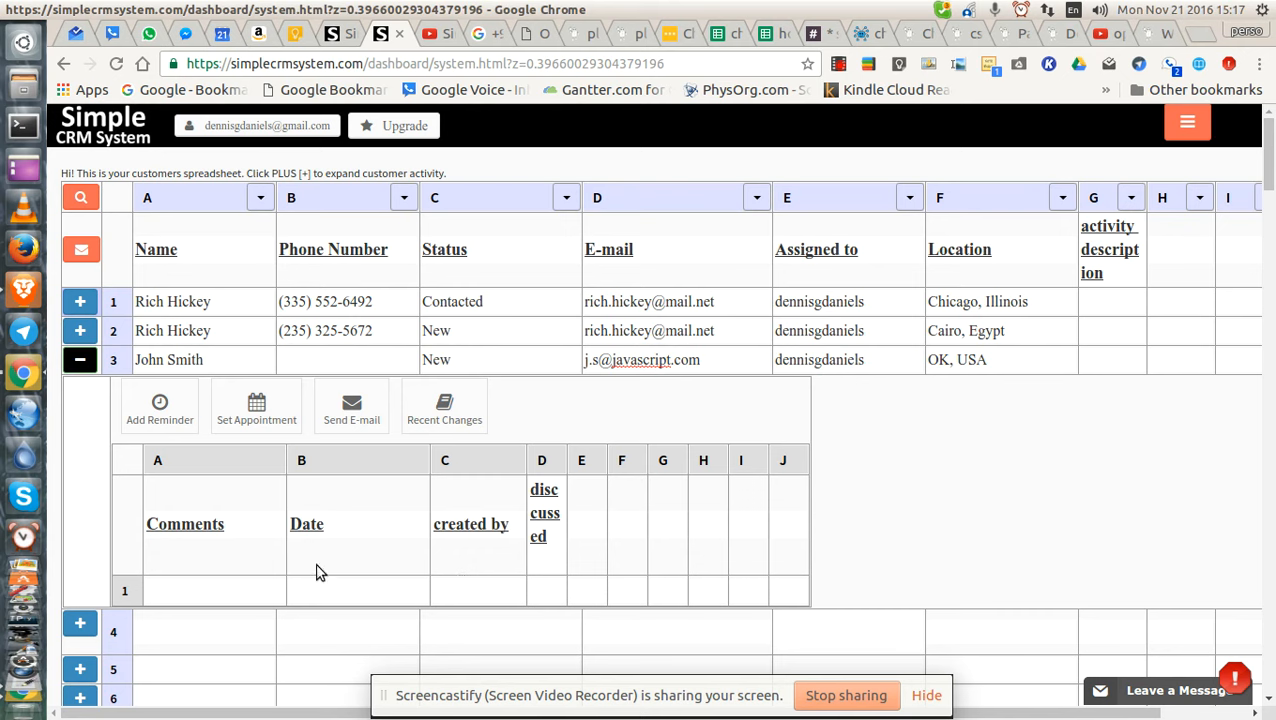
Try entries in activity row 1's created by and discussed cells, then clear them.
left_click(540, 590)
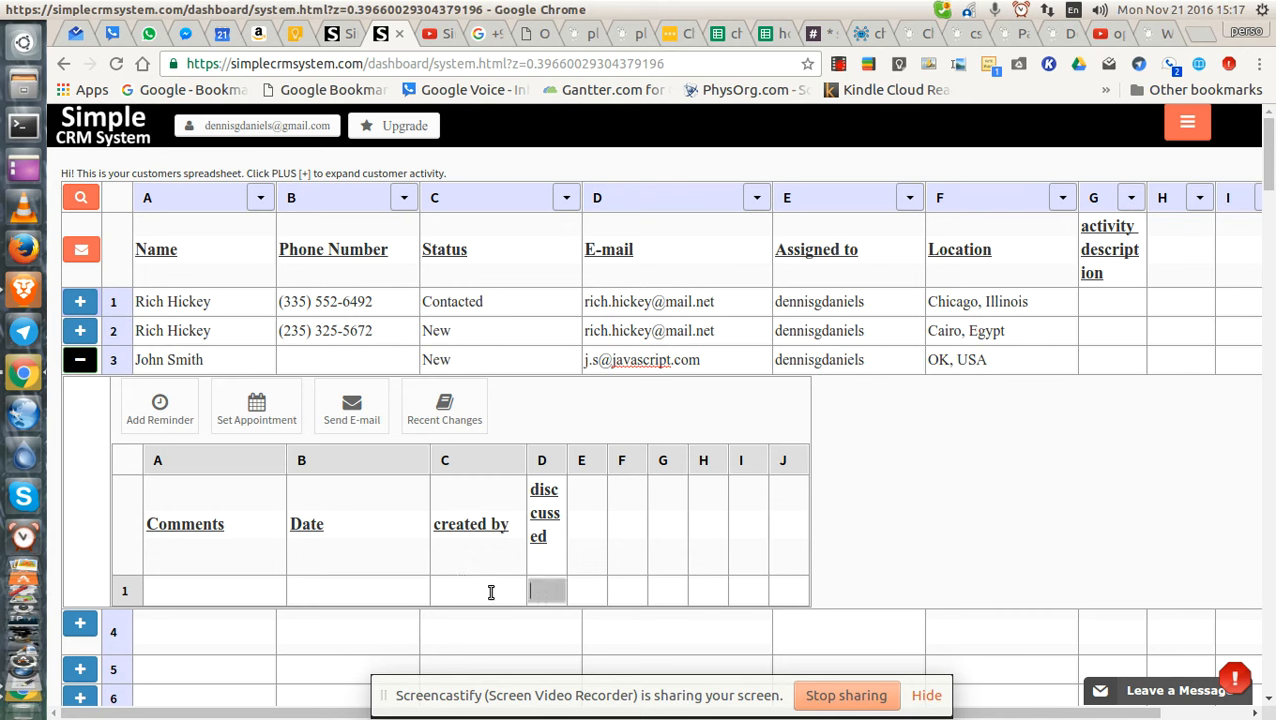
double_click(491, 591)
type("d")
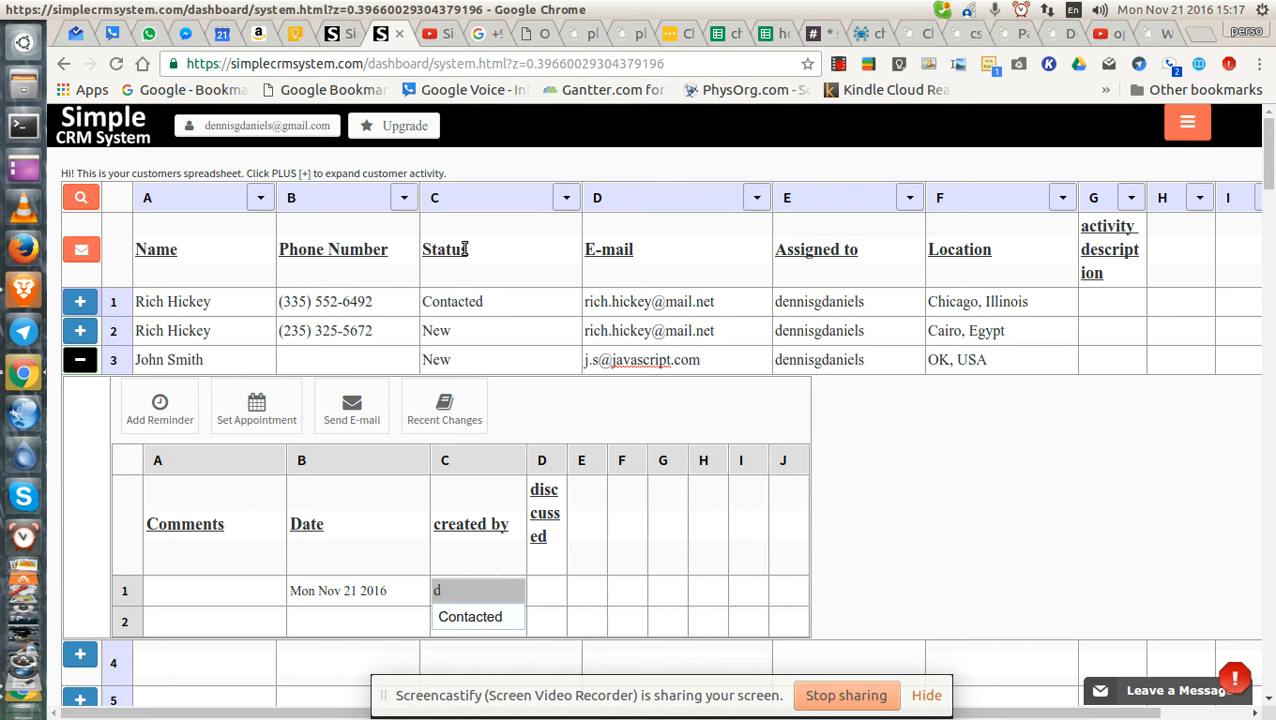
left_click(553, 521)
type("e")
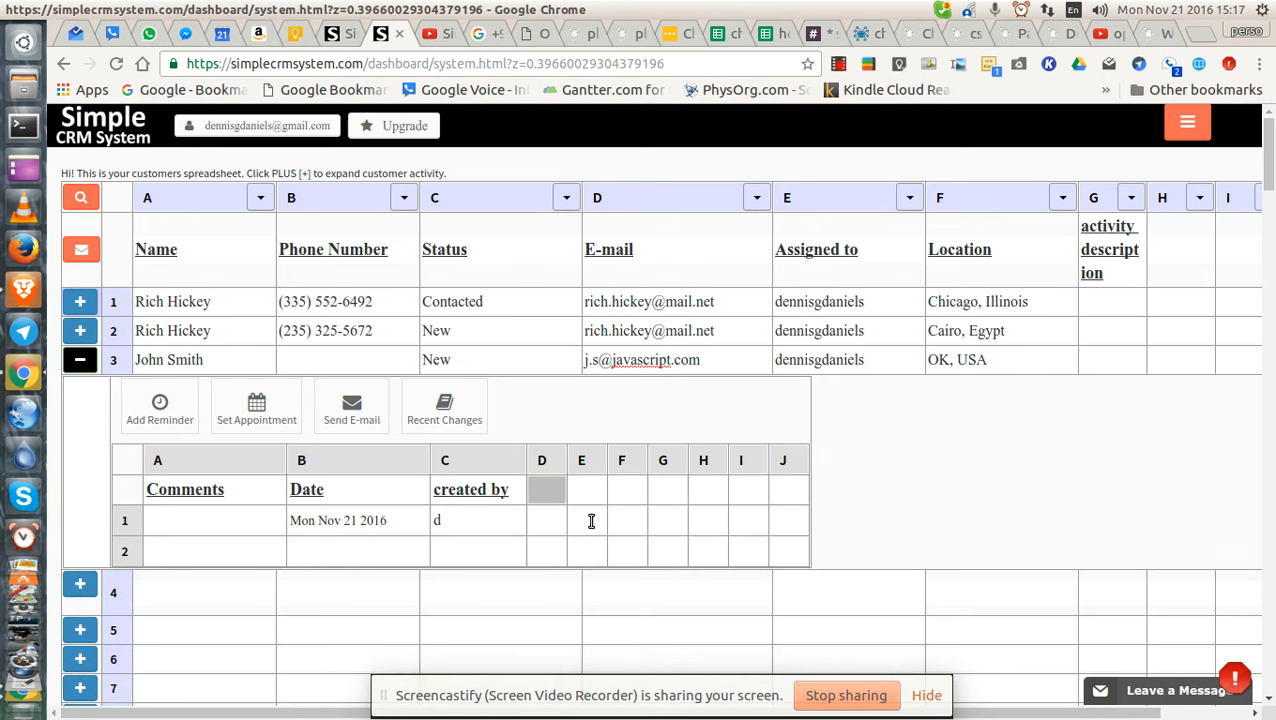
left_click(494, 522)
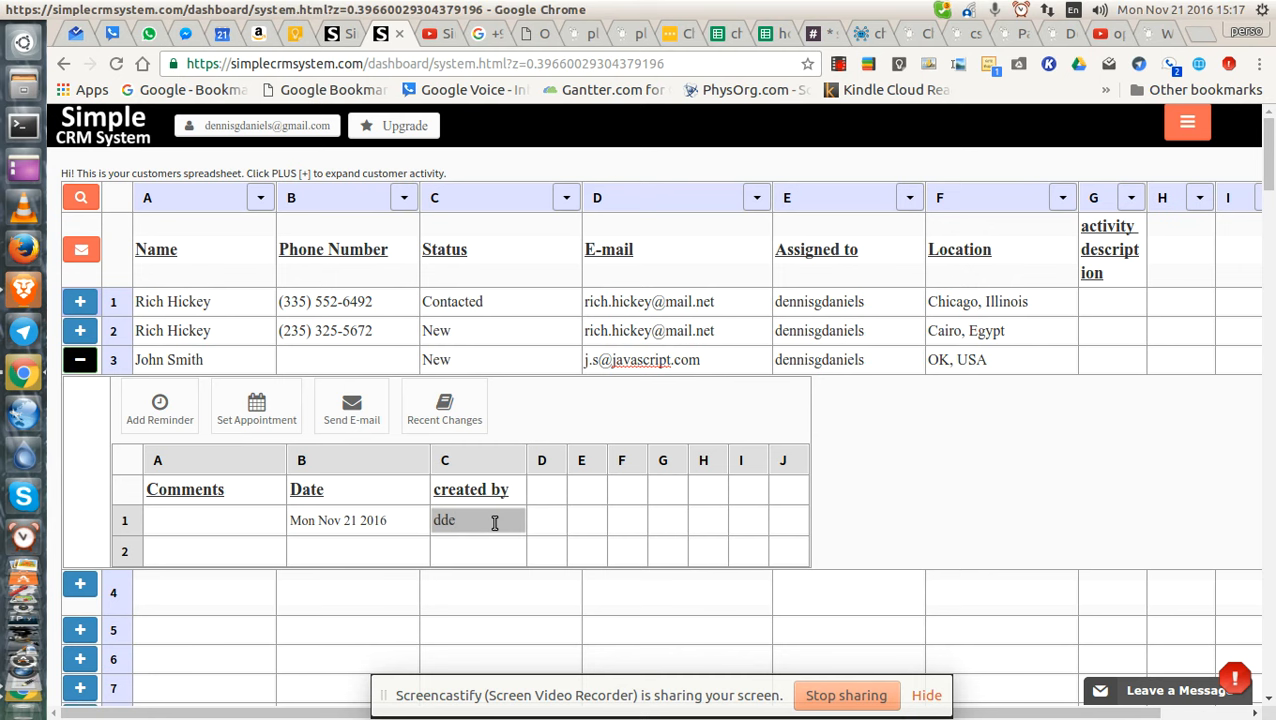
key("BackSpace")
type("s")
left_click(470, 489)
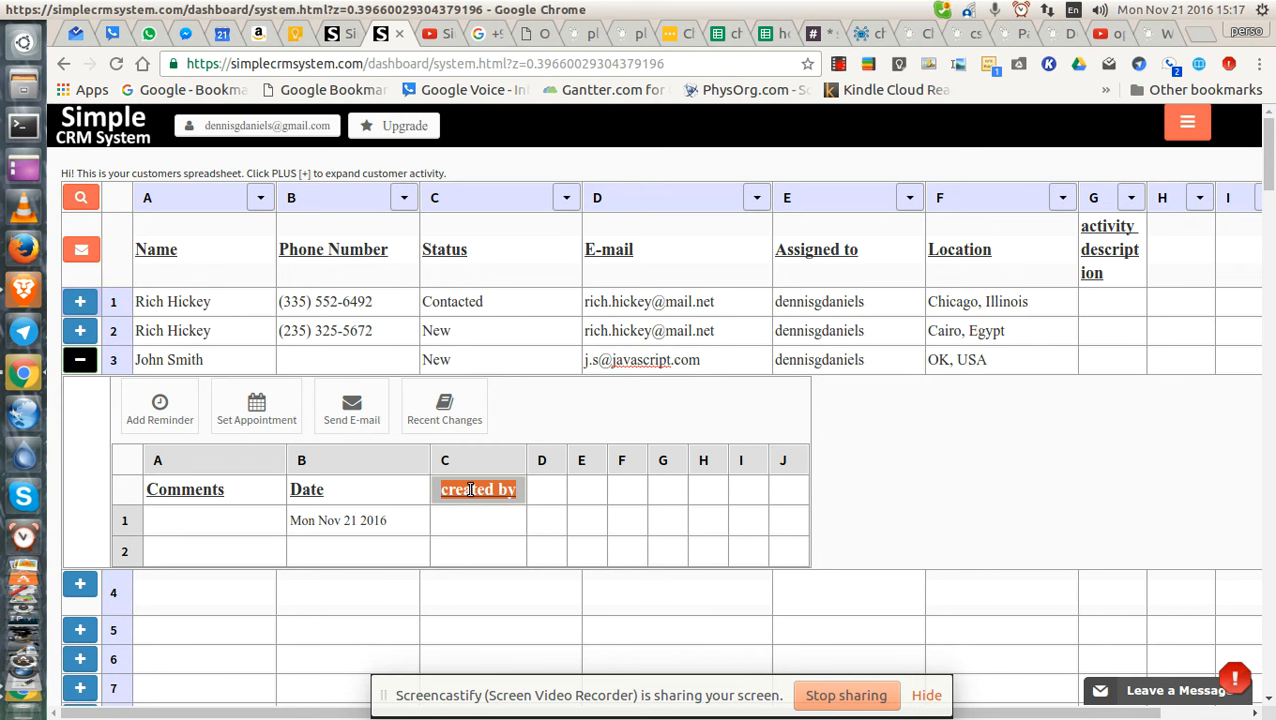
Enter the creator's initials under created by for activity row 1.
left_click(472, 524)
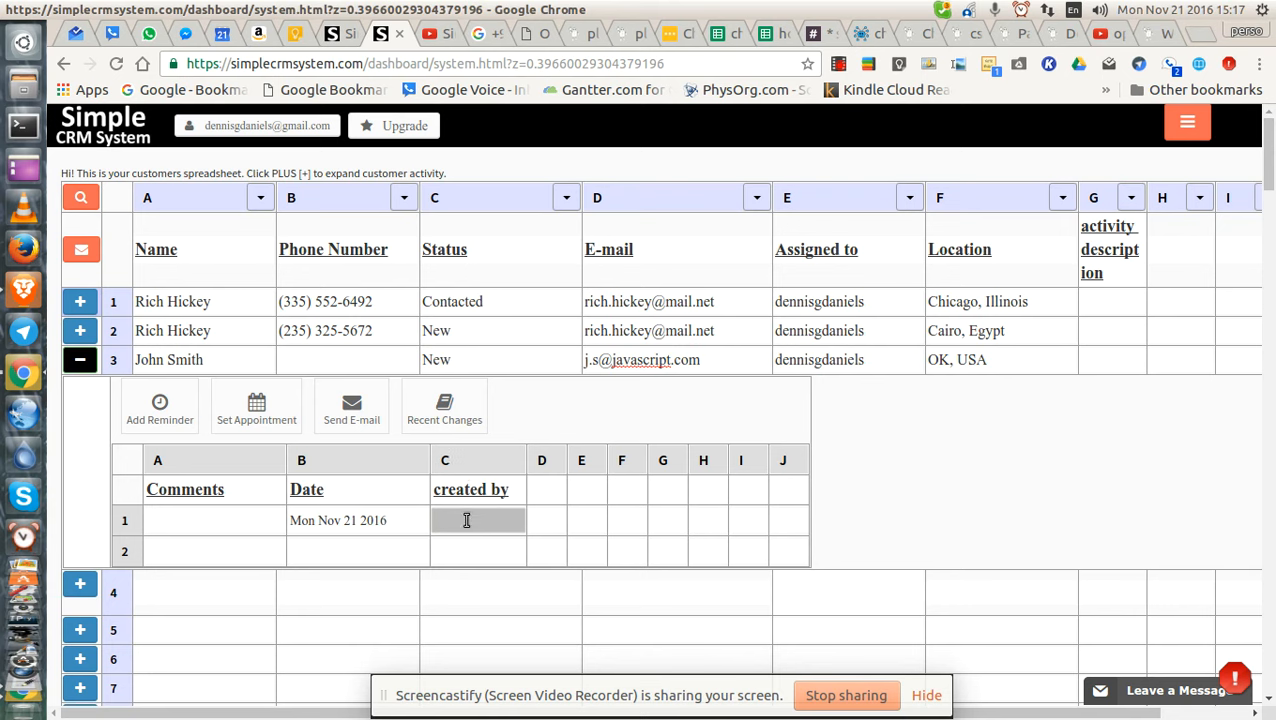
type("DGD")
key("Return")
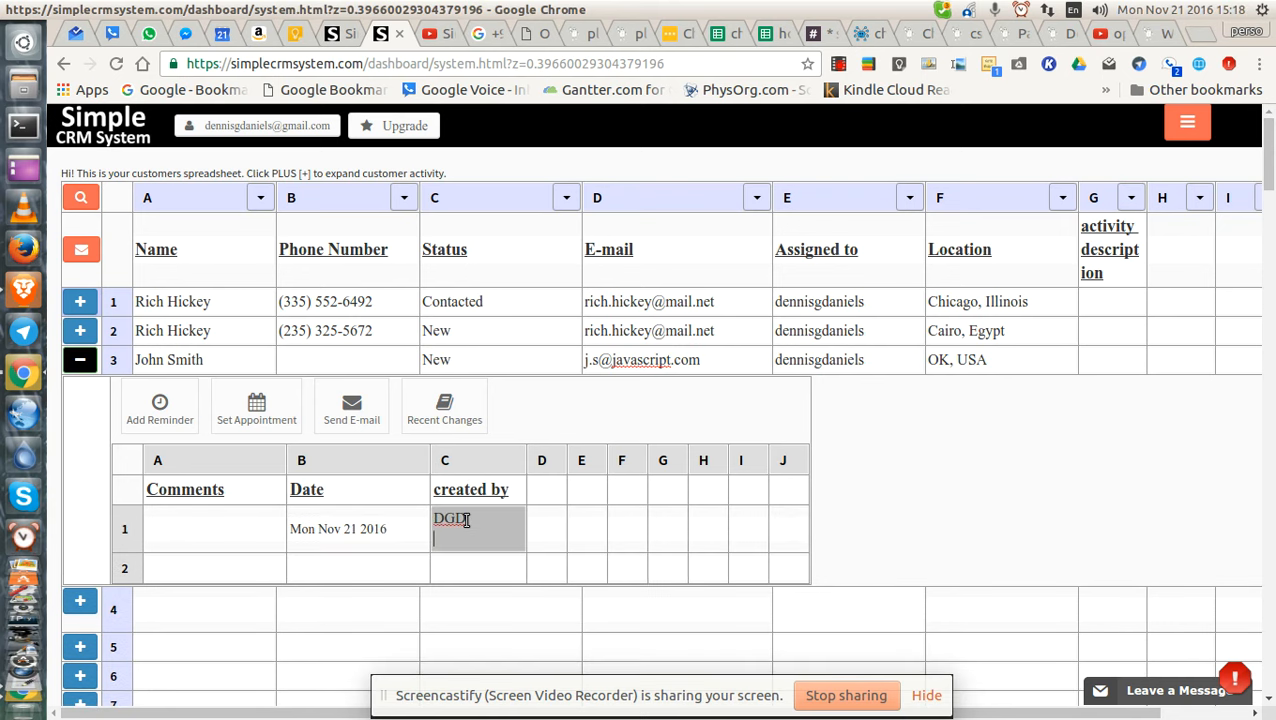
key("BackSpace")
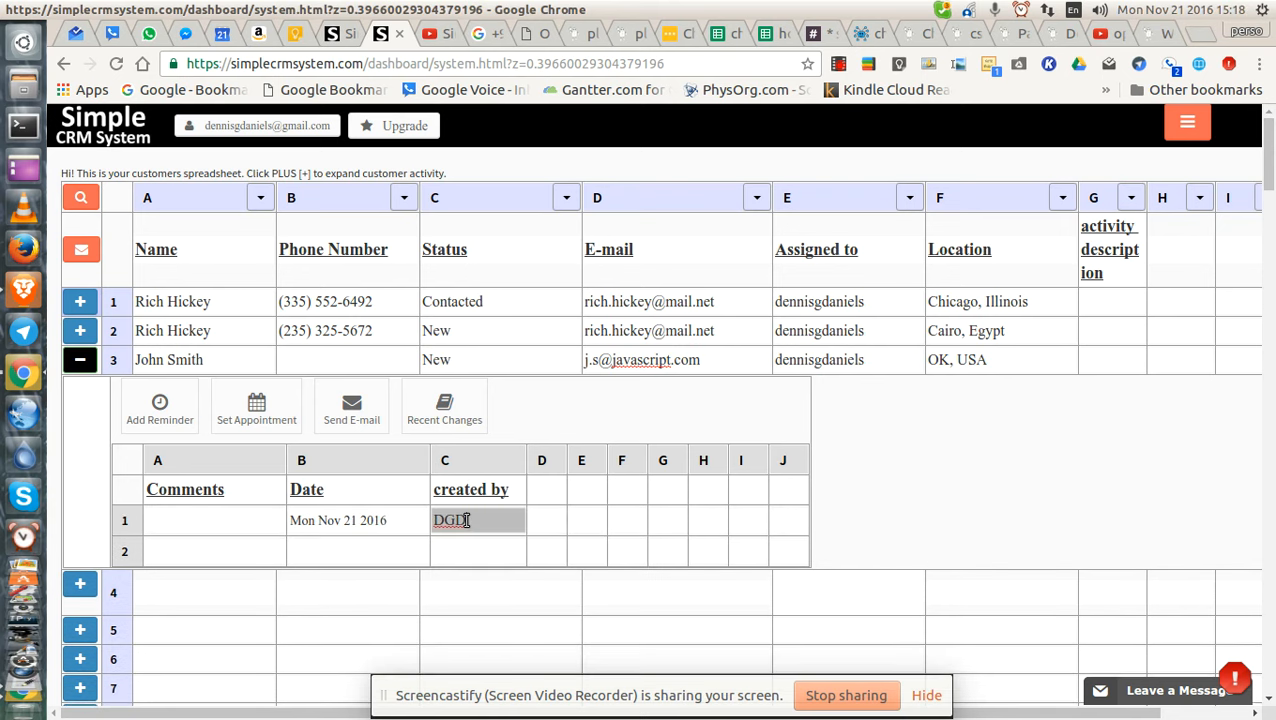
left_click(541, 522)
left_click(234, 527)
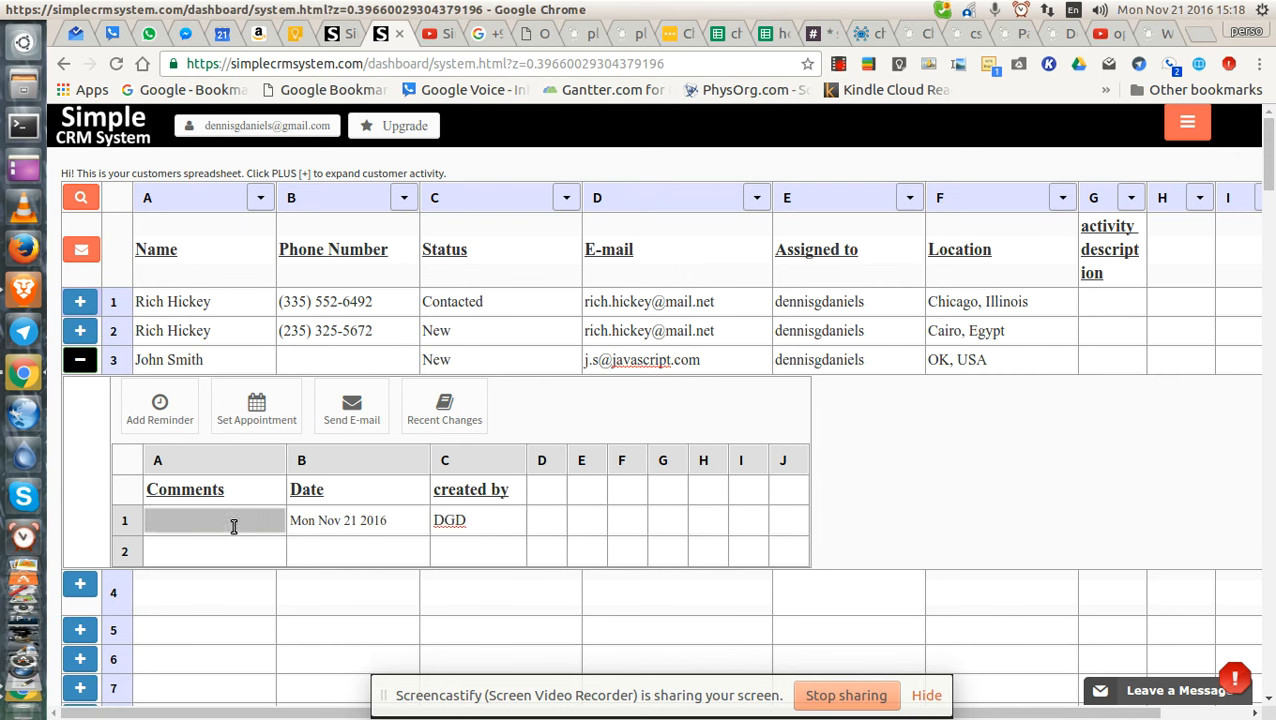
left_click(1100, 358)
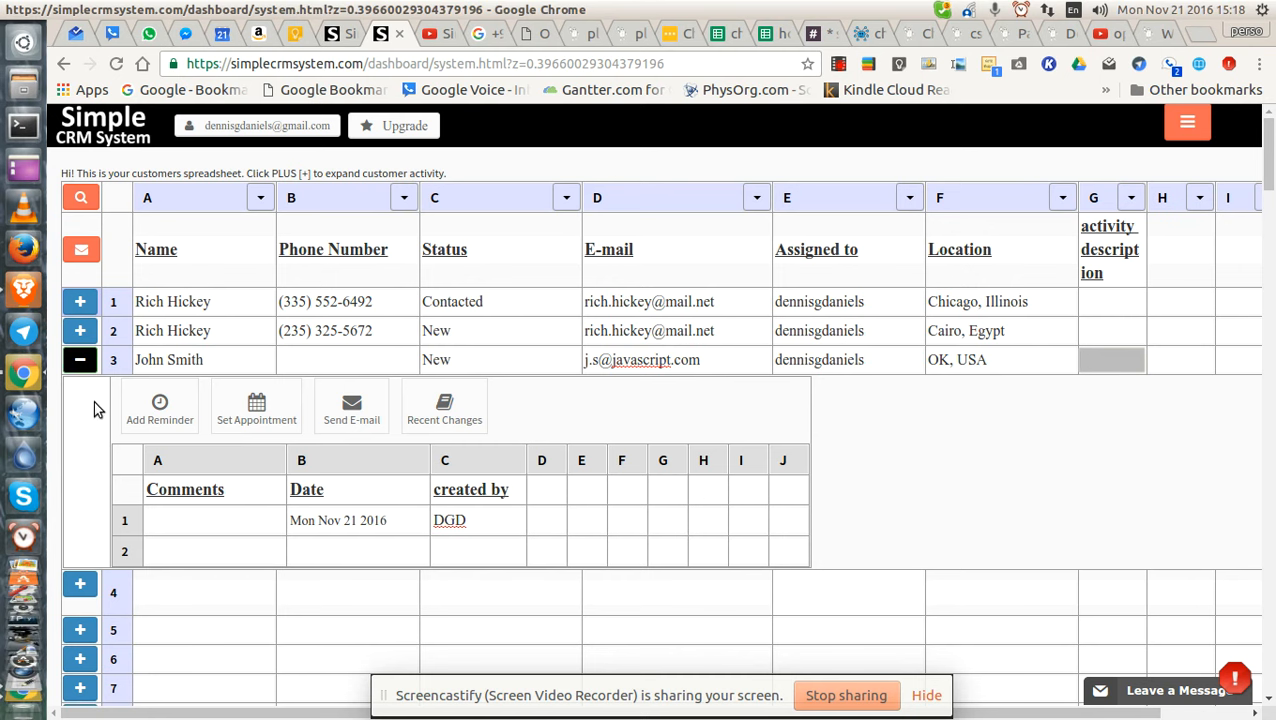
left_click(80, 360)
left_click(1095, 356)
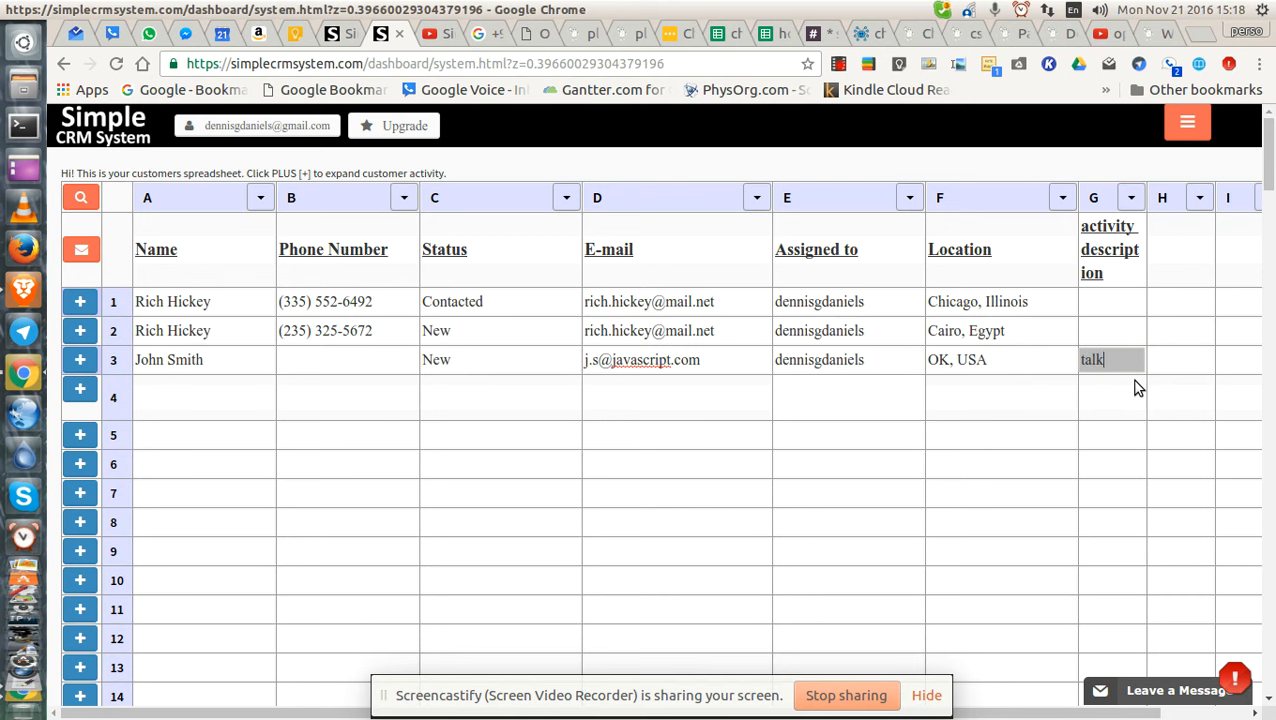
type("talked boa")
key("BackSpace")
key("BackSpace")
key("BackSpace")
left_click(80, 359)
scroll(349, 331, "down", 2)
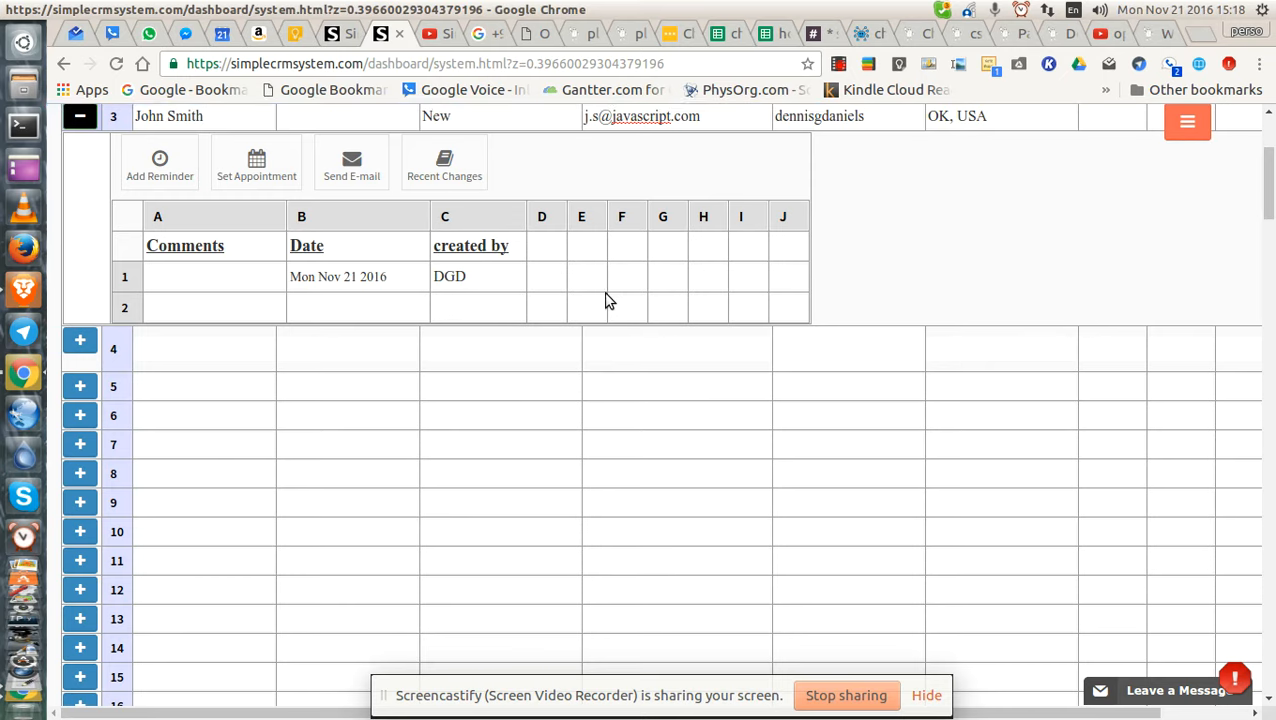
scroll(607, 296, "up", 3)
Head the sub-sheet's column D 'activity description'.
left_click(545, 398)
type("activit")
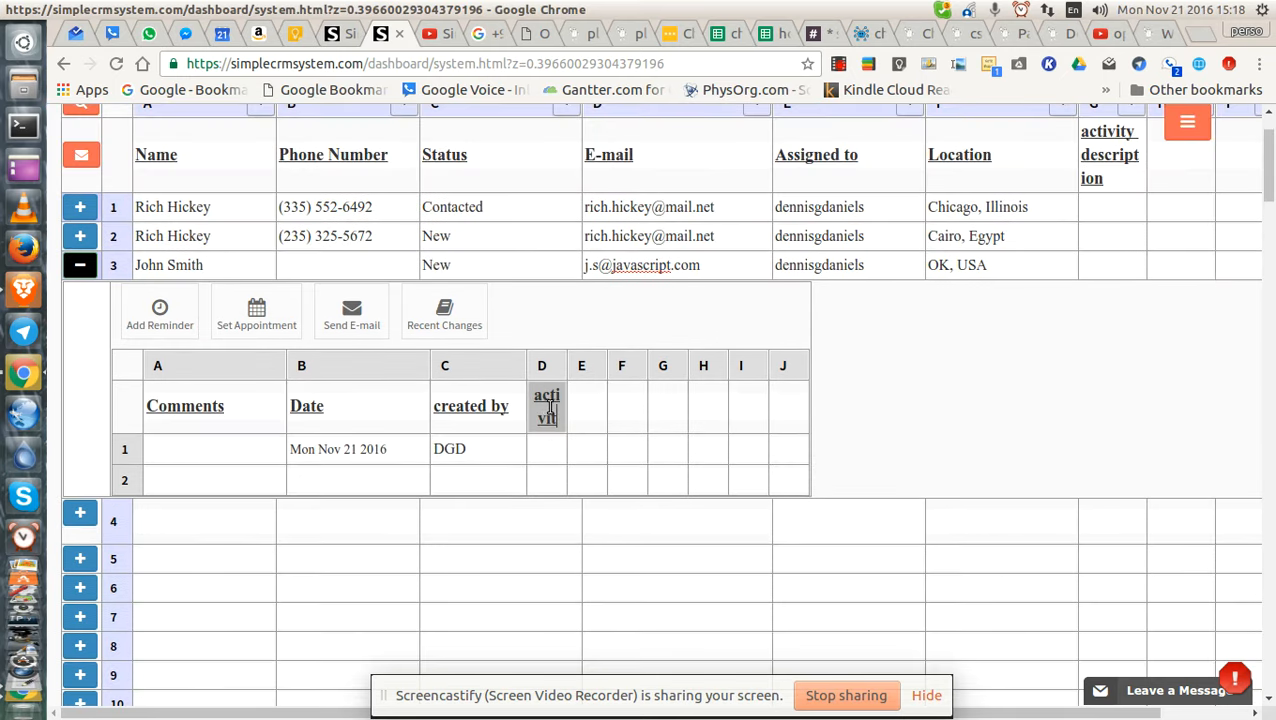
scroll(1110, 398, "up", 2)
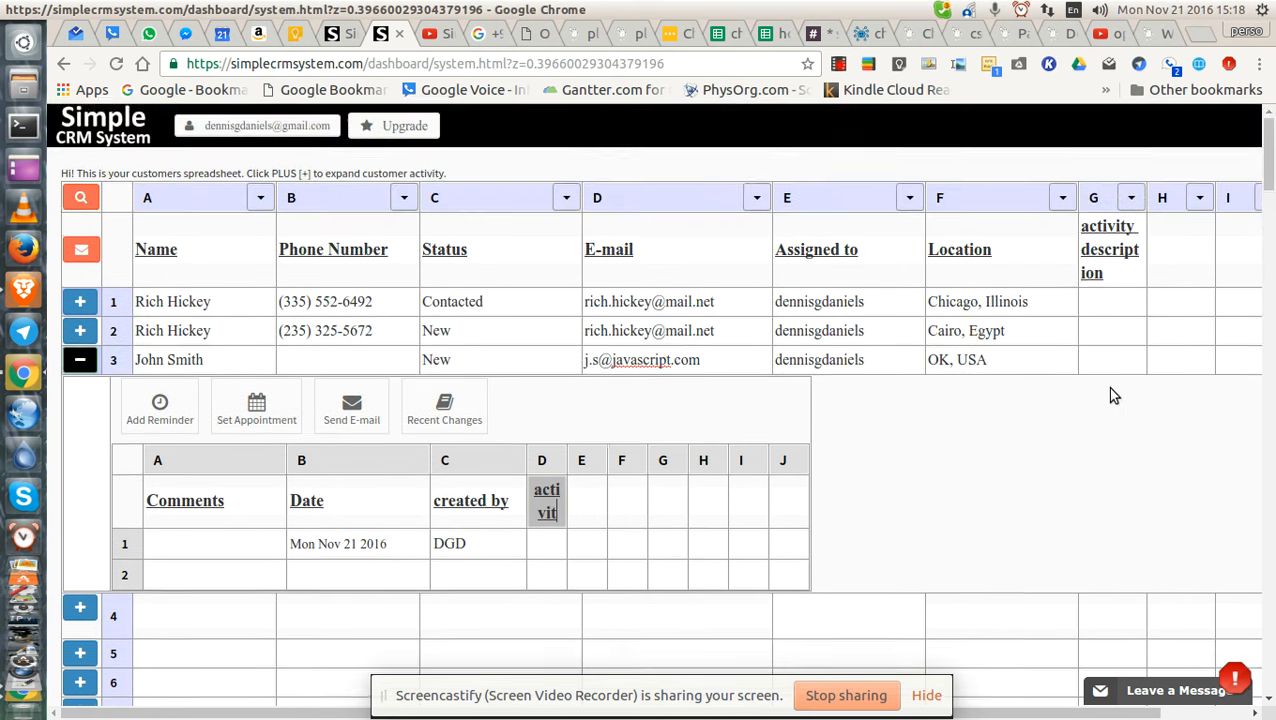
scroll(954, 455, "down", 3)
type("y")
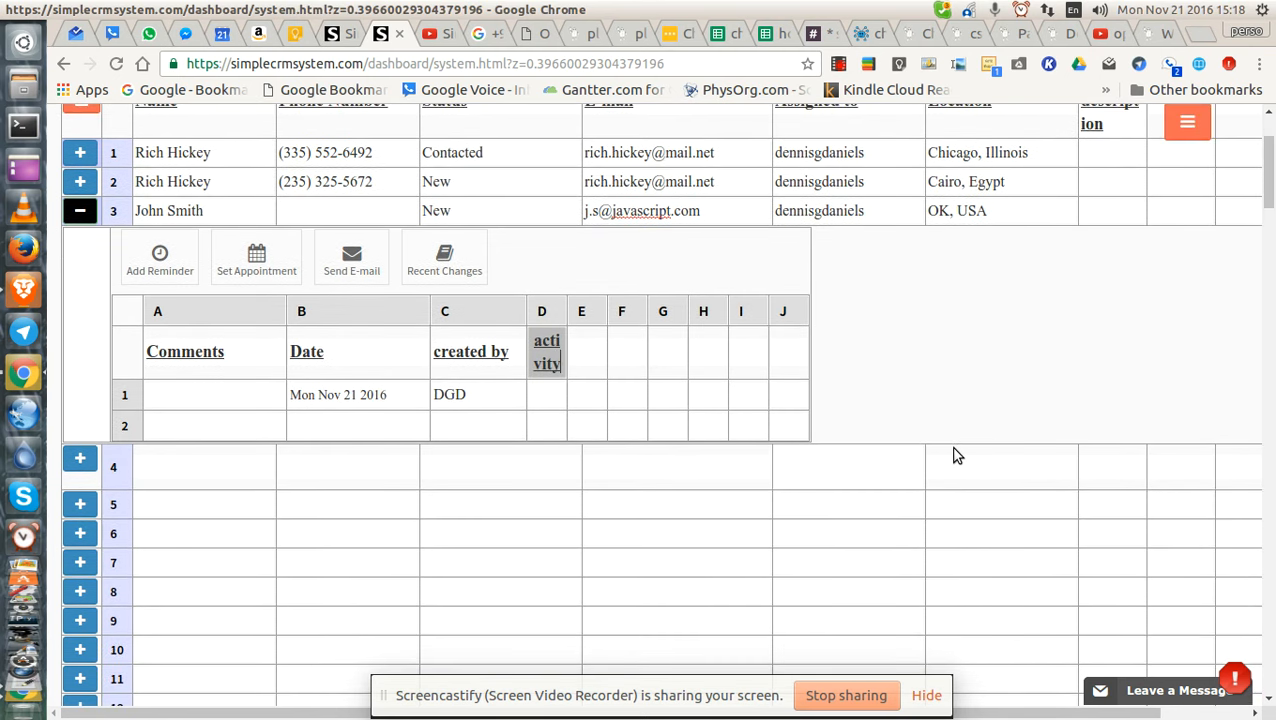
type(" description")
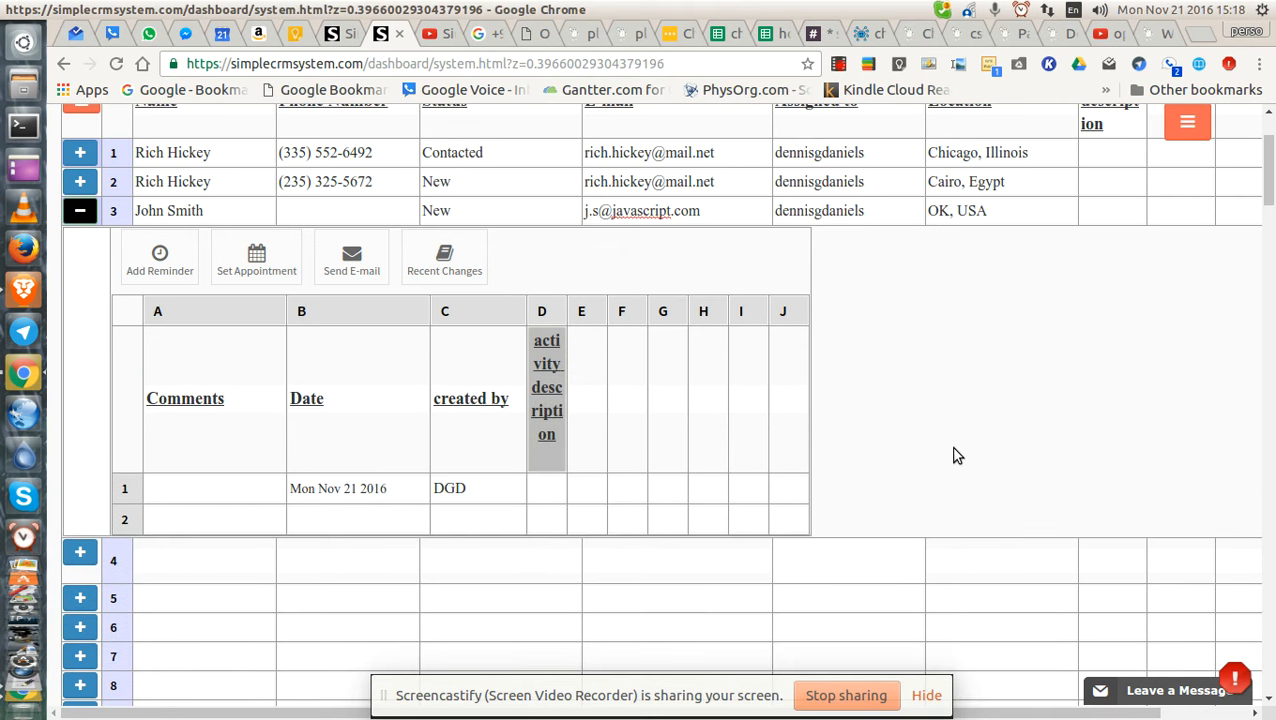
Enter 'we talked about this and that' as the first activity description.
left_click(545, 493)
type("we talked")
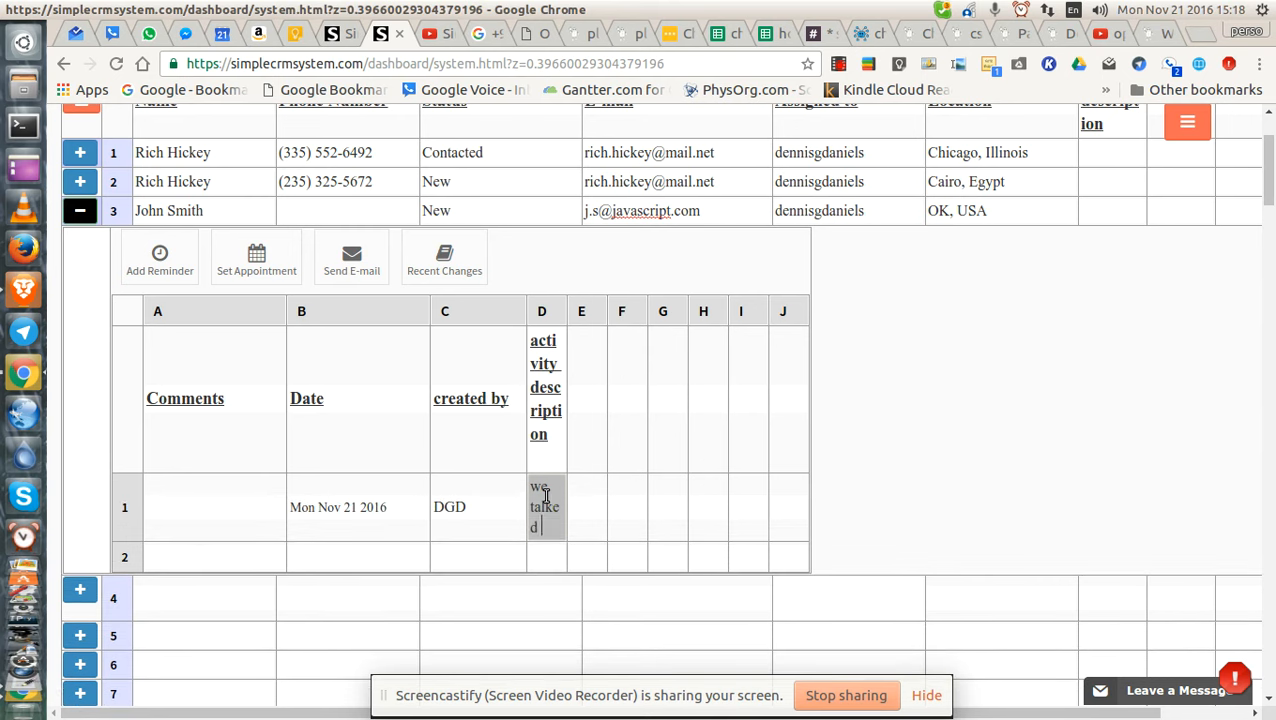
type(" about this a")
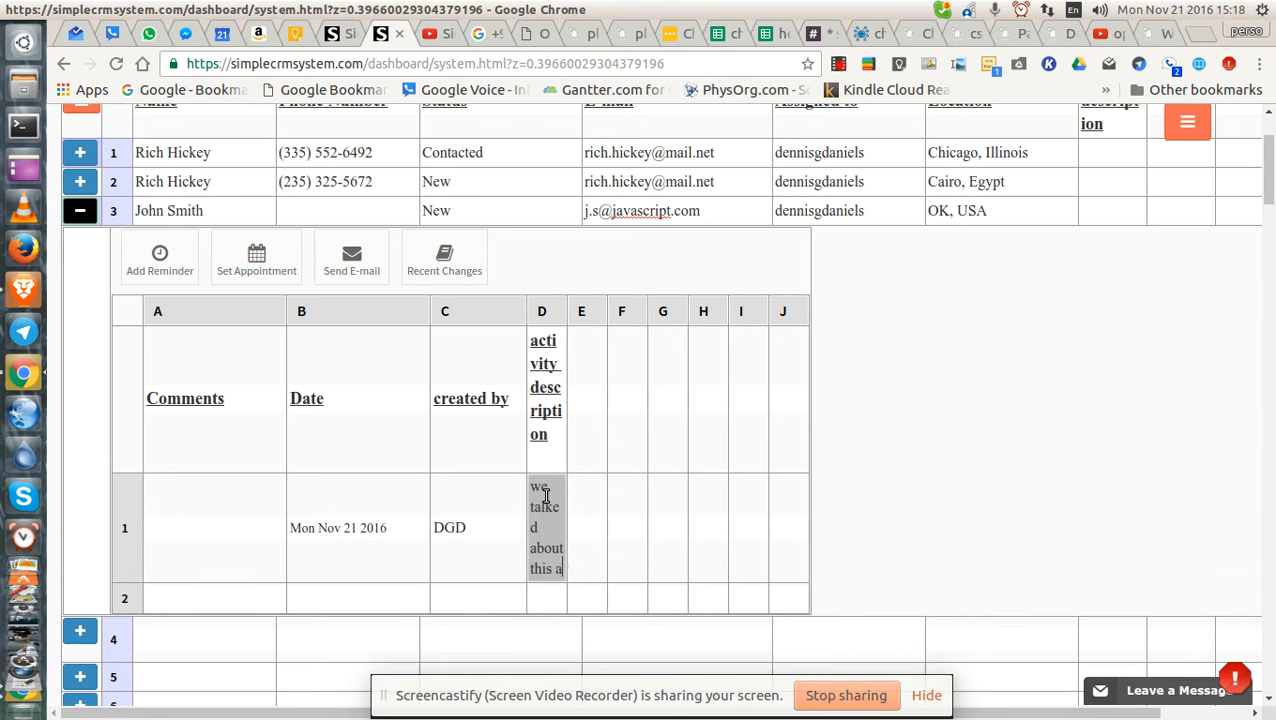
type("nd ahat")
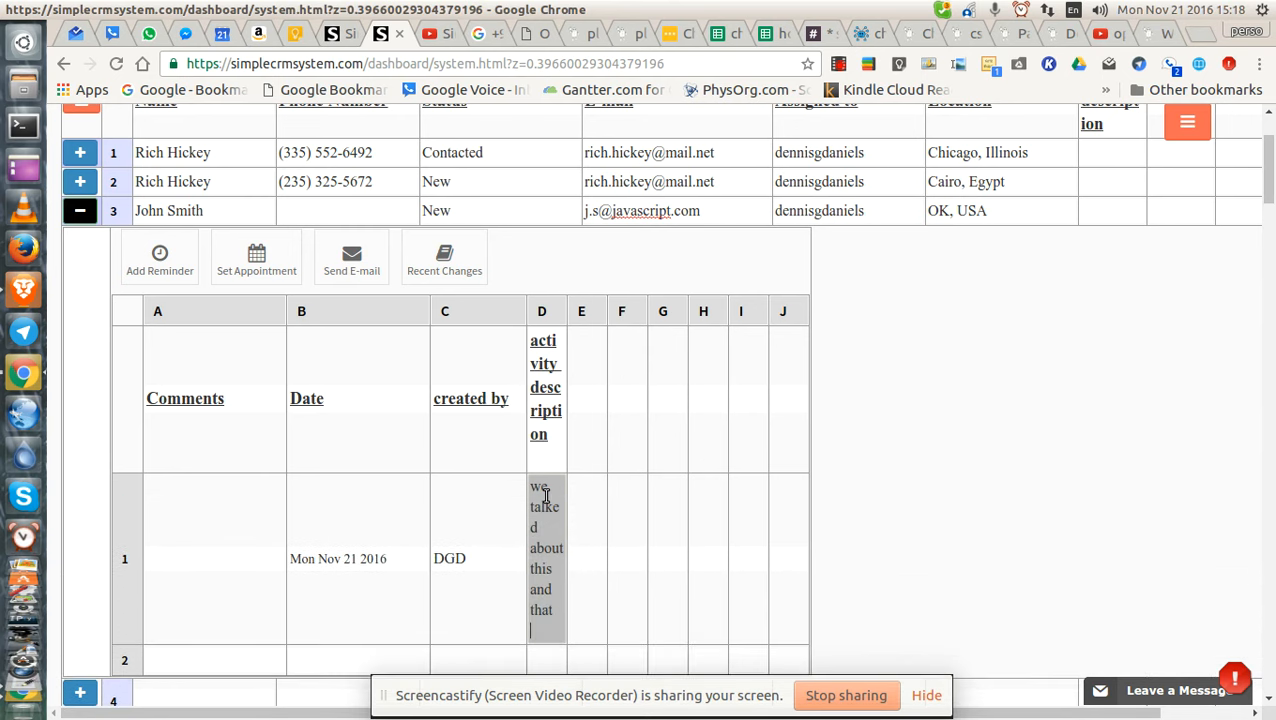
left_click(577, 575)
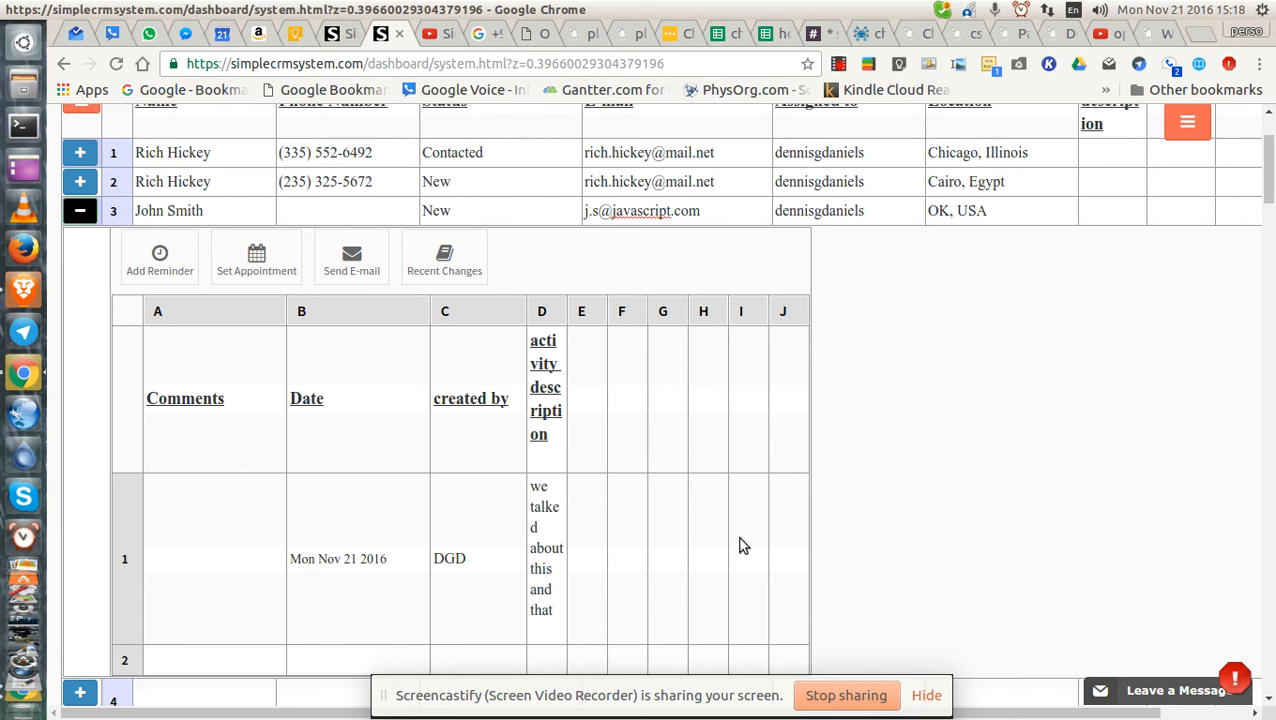
Widen the activity description column to fit the note.
scroll(965, 492, "up", 3)
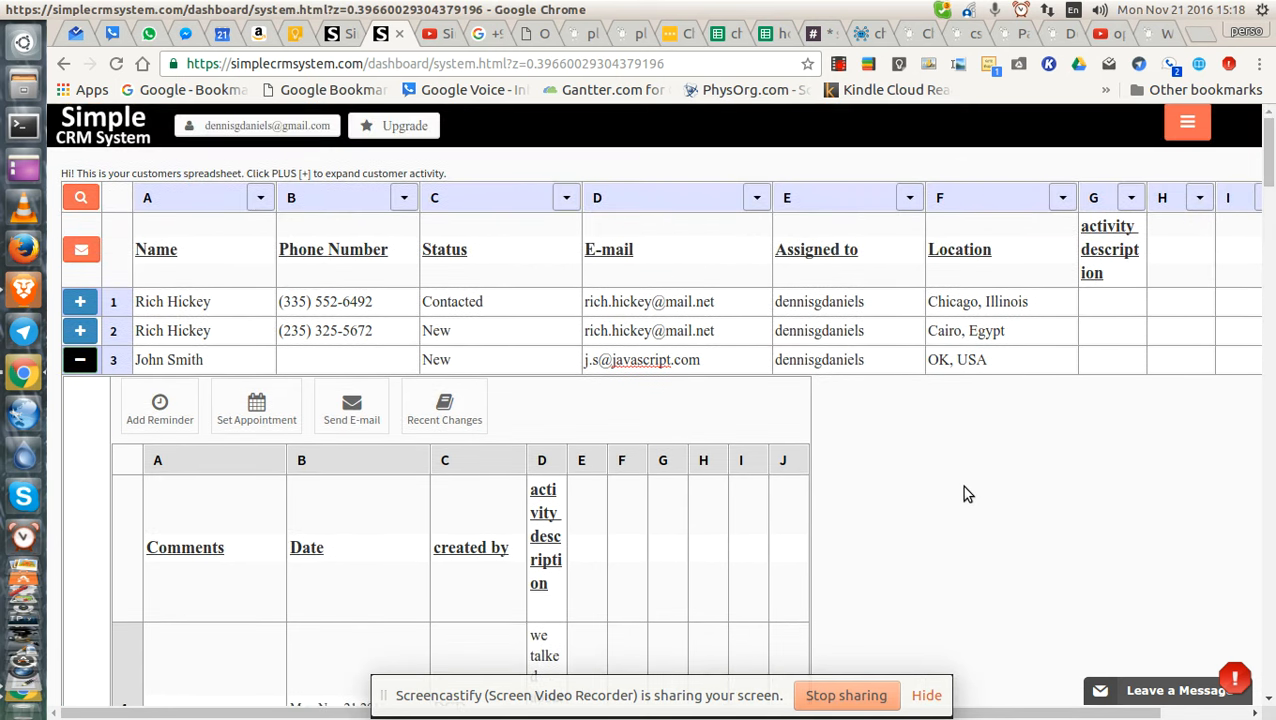
left_click(72, 362)
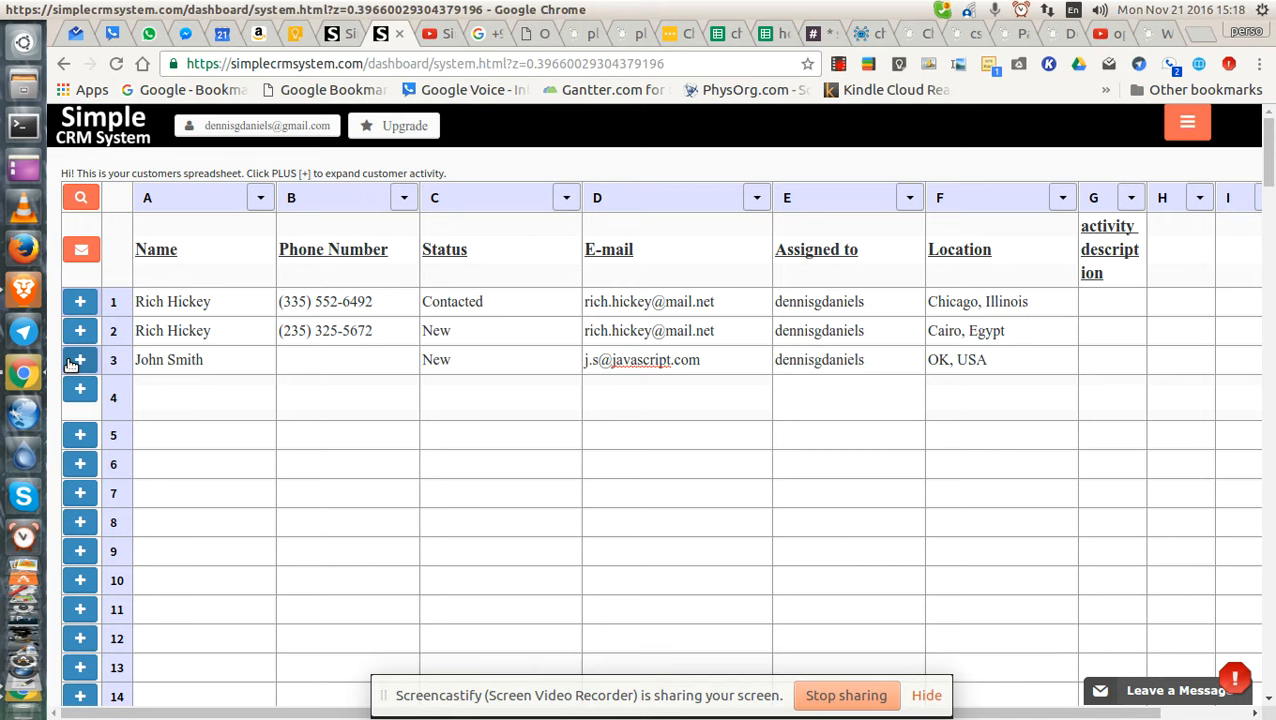
left_click(78, 361)
scroll(162, 390, "down", 3)
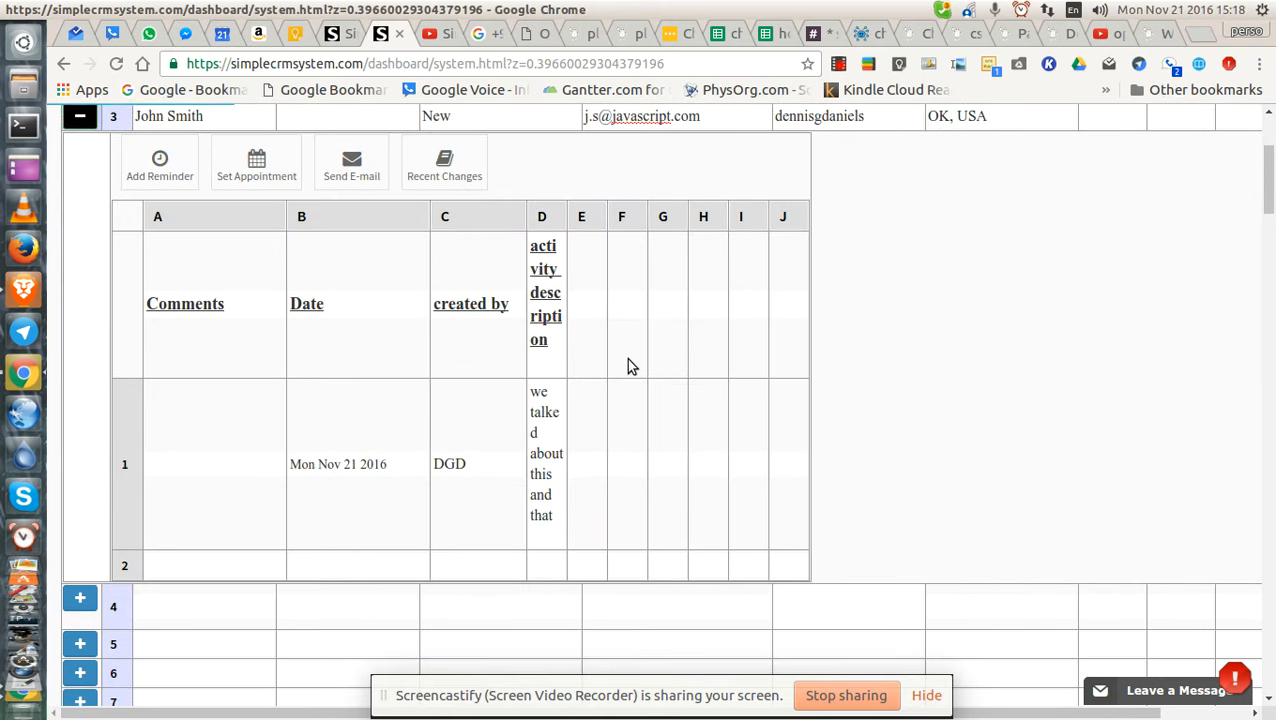
left_click_drag(569, 216, 839, 203)
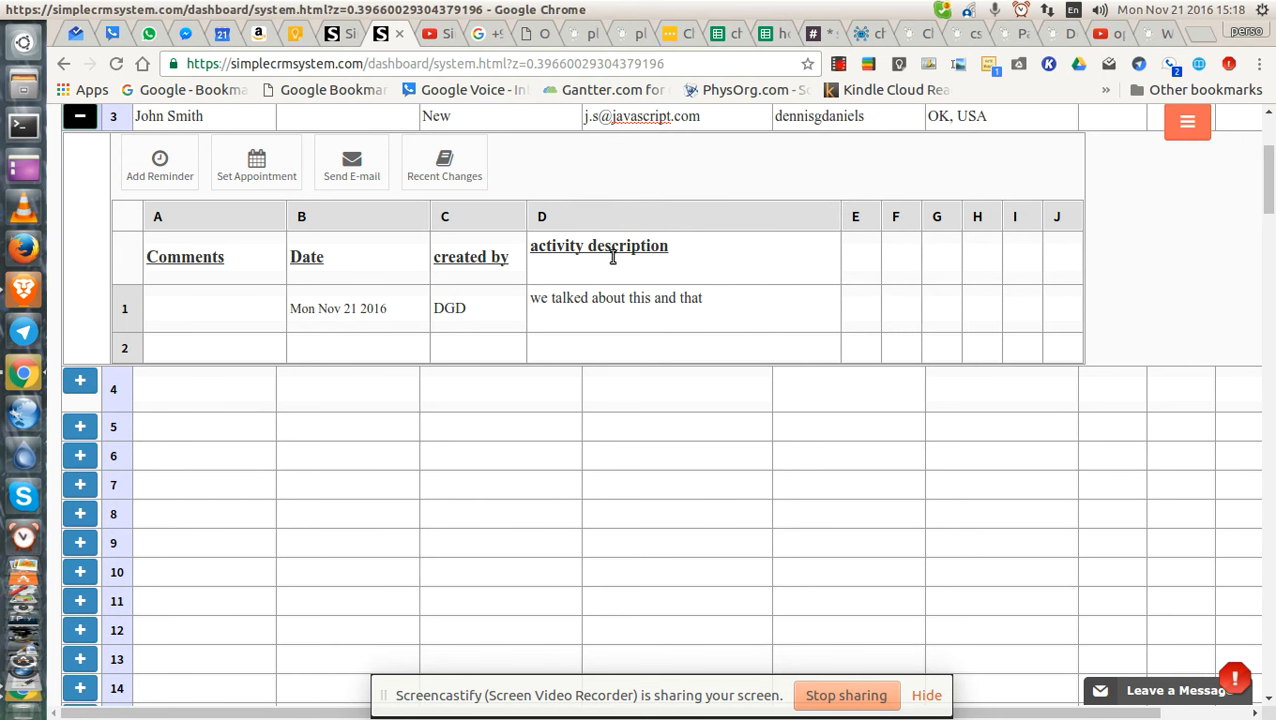
scroll(603, 225, "up", 3)
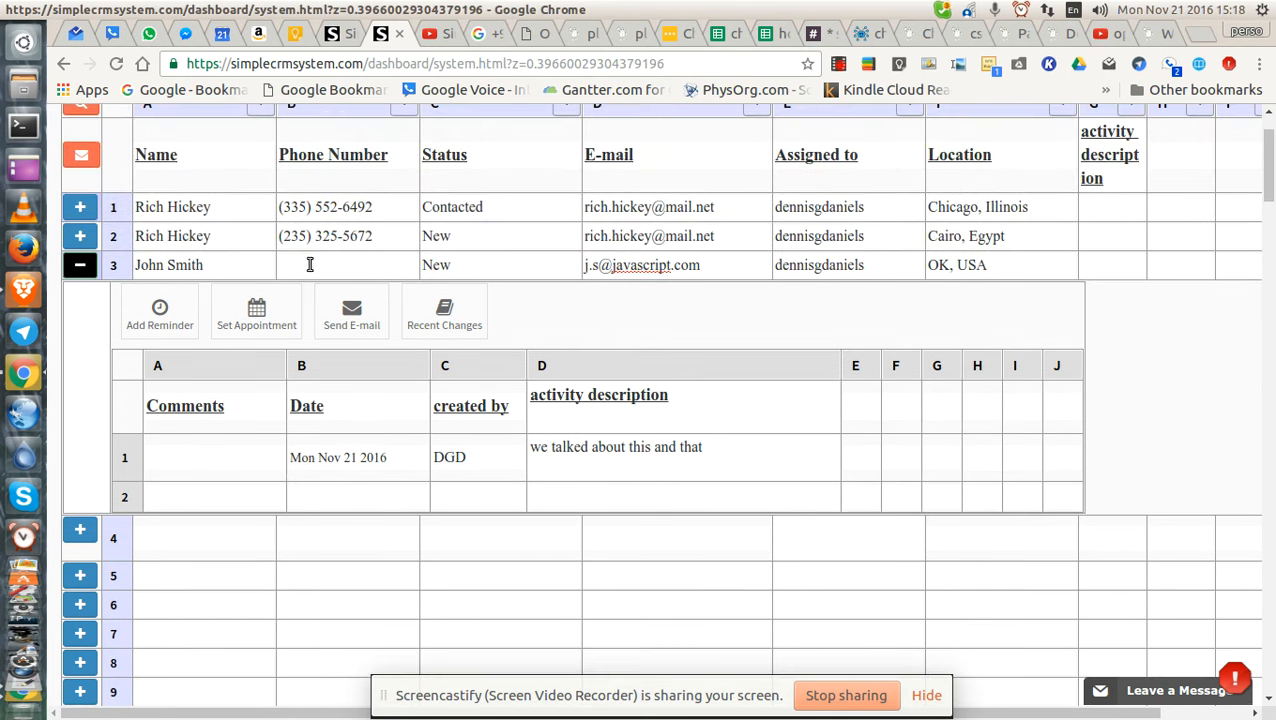
Collapse and reopen row 3's sub-sheet, then expand the Cairo, Egypt customer's activity sub-sheet.
scroll(476, 406, "up", 2)
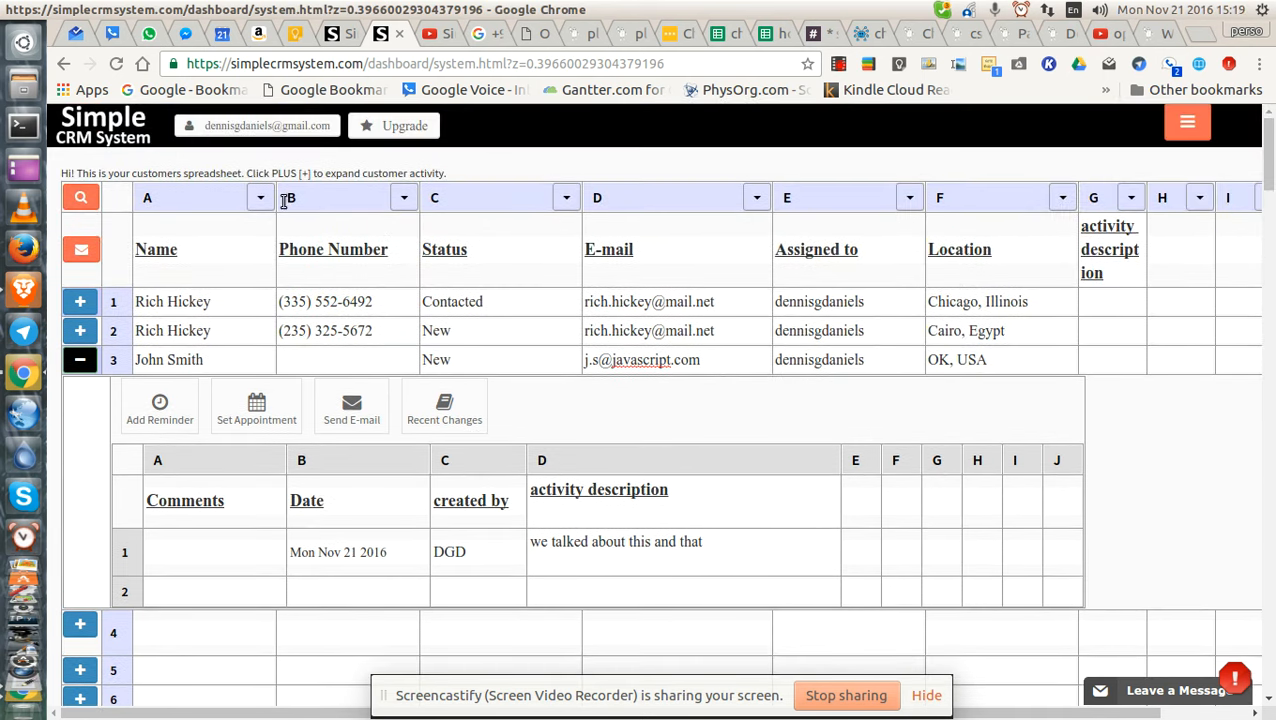
left_click(79, 362)
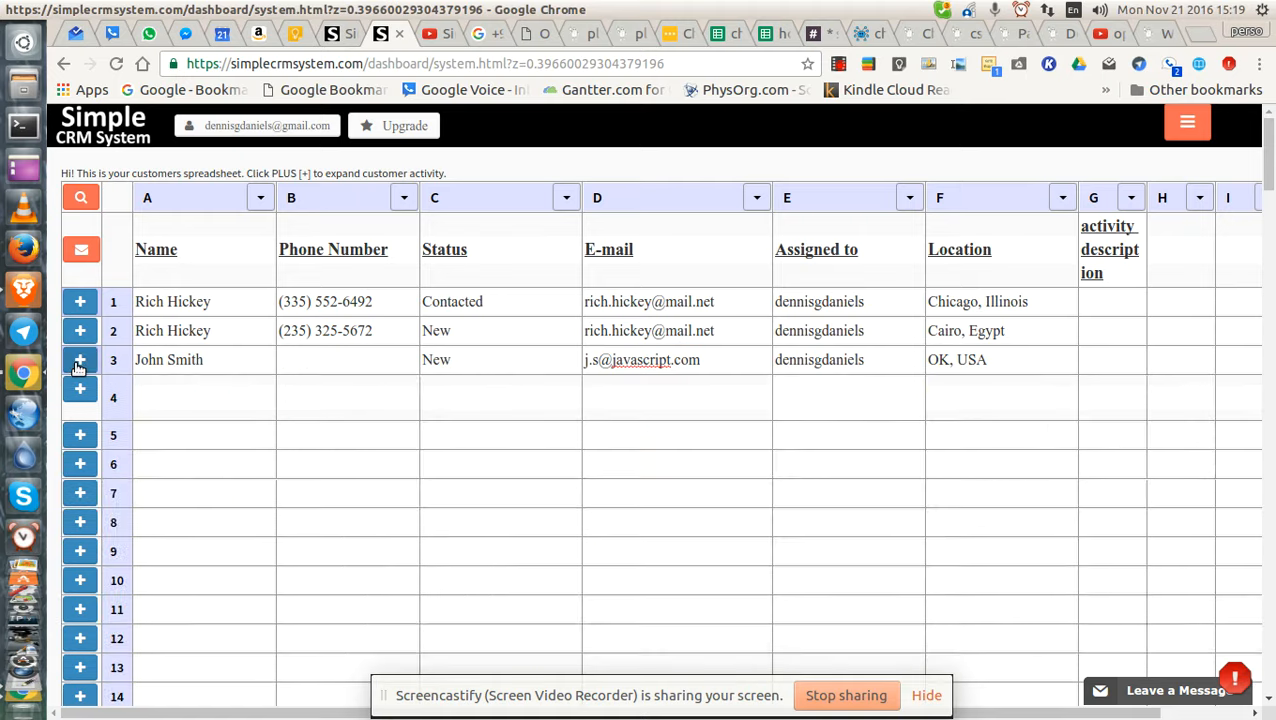
left_click(79, 362)
scroll(350, 384, "down", 4)
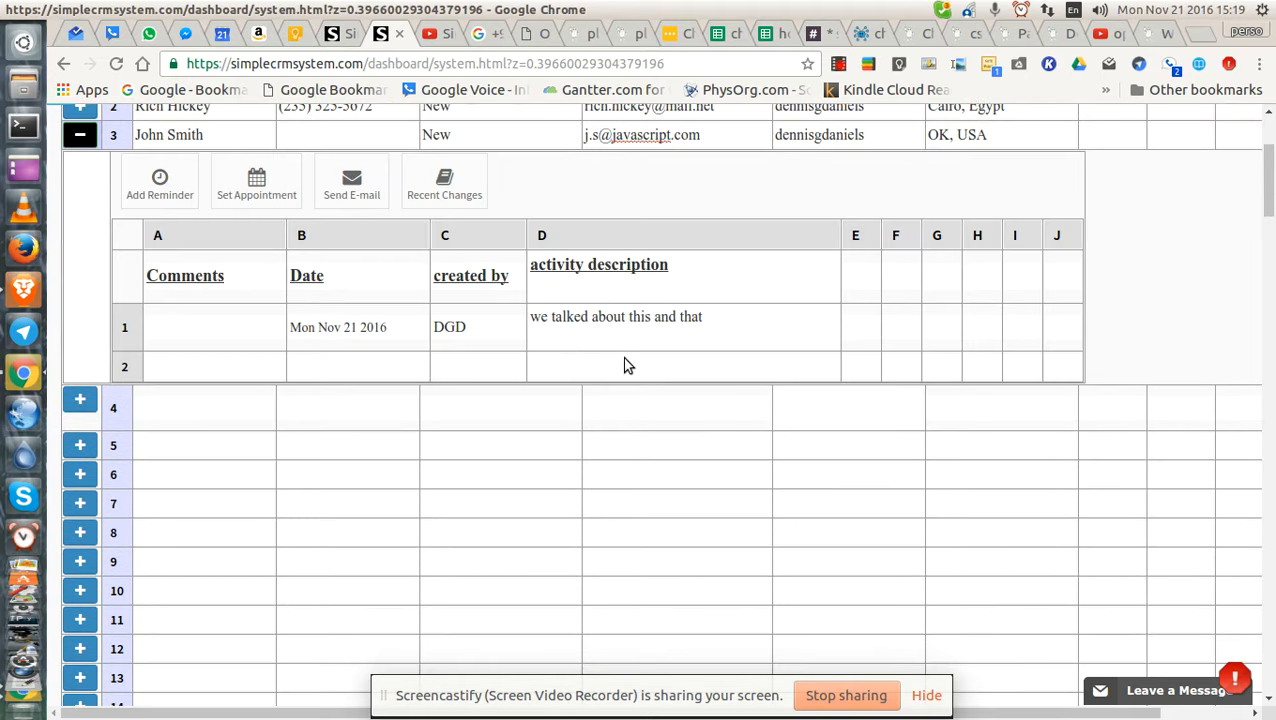
scroll(687, 385, "up", 3)
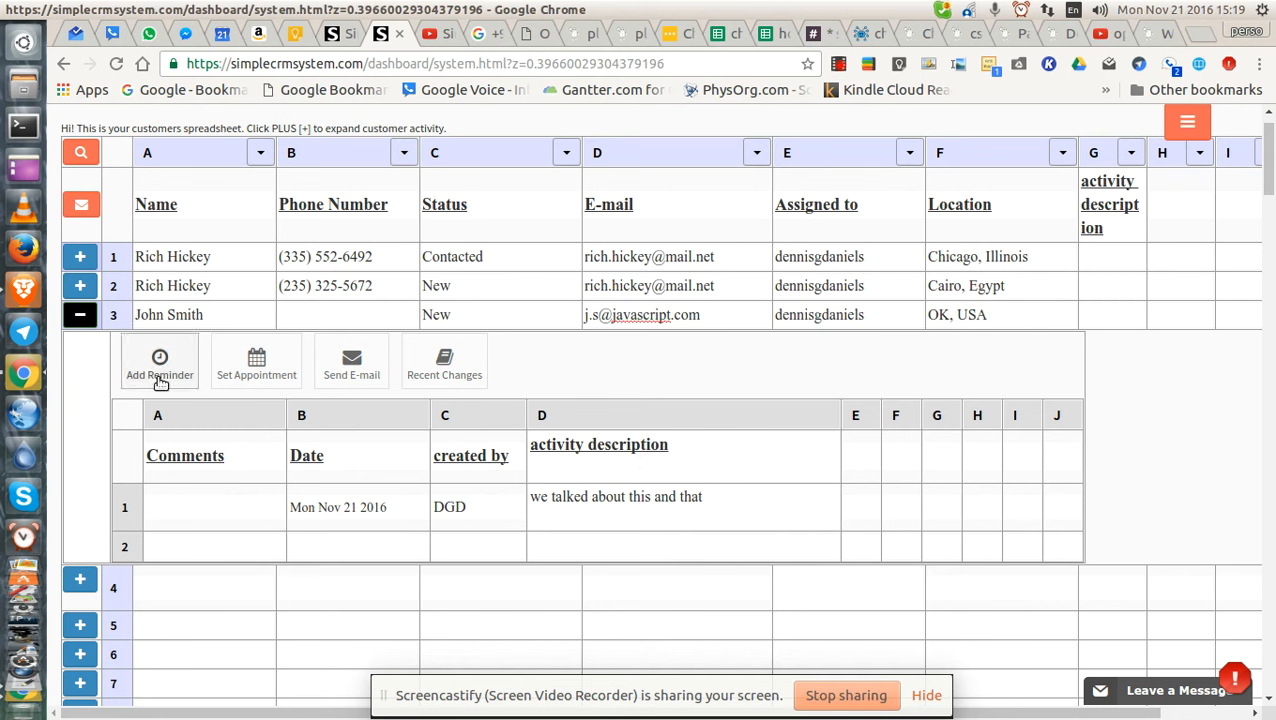
left_click(80, 285)
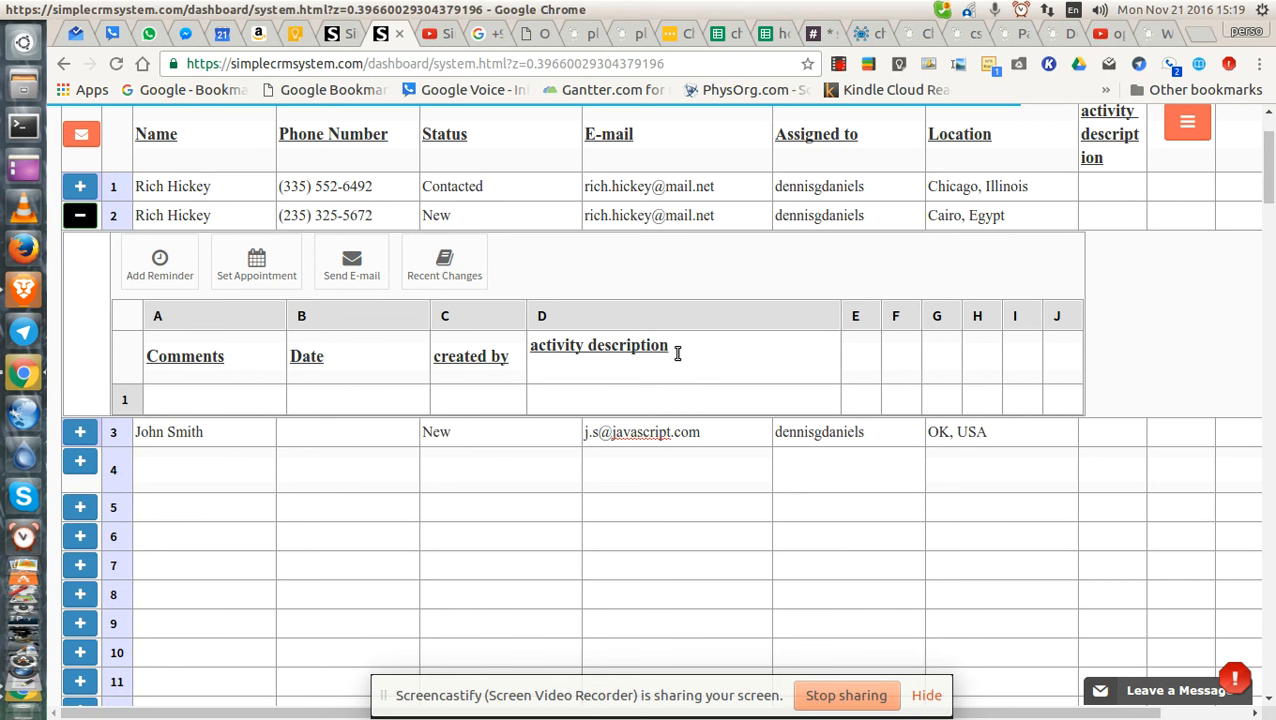
Widen sub-sheet column J, narrow activity description slightly, and bring up the main menu.
scroll(688, 385, "up", 1)
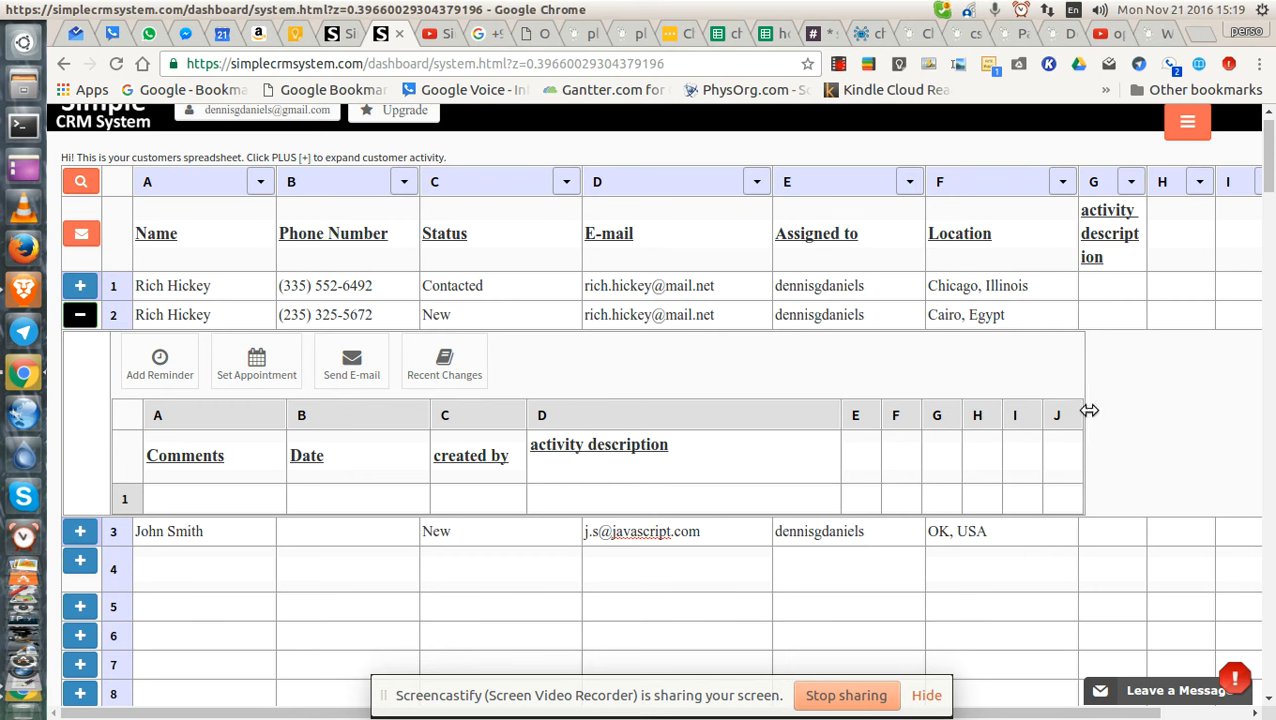
left_click_drag(1083, 414, 1212, 414)
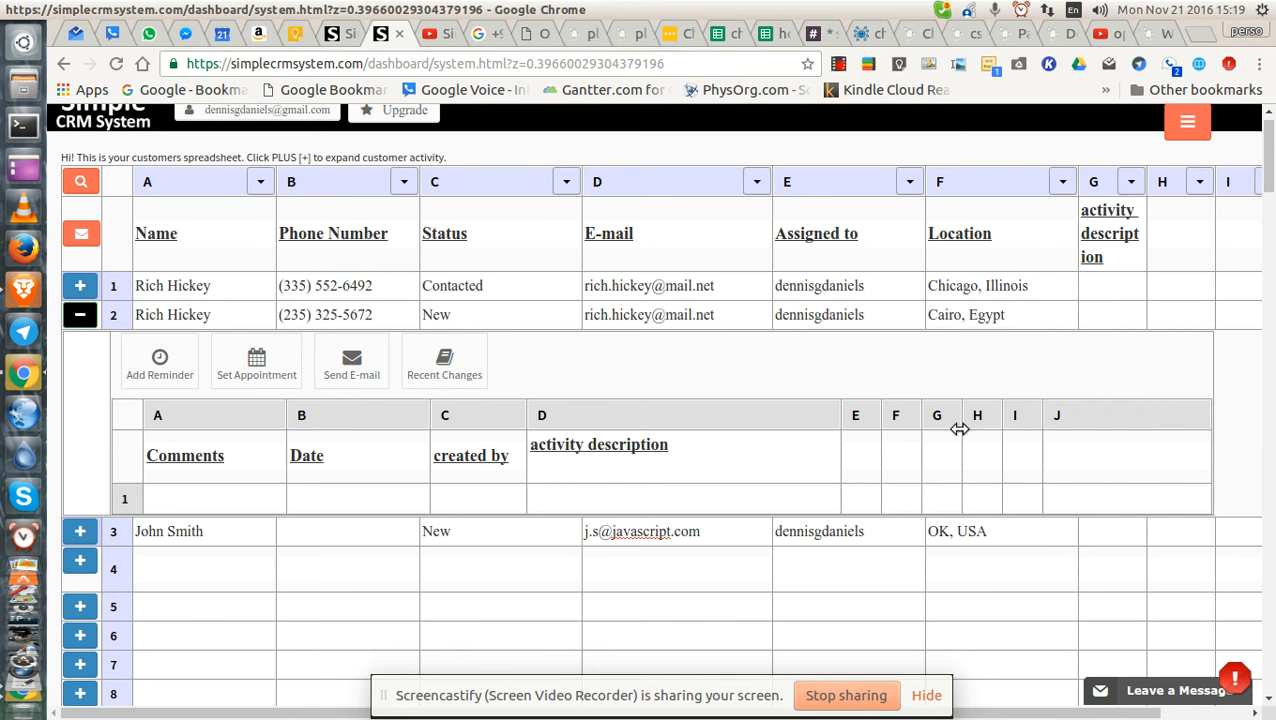
right_click(774, 425)
left_click(750, 420)
mouse_move(840, 417)
left_mouse_down()
mouse_move(808, 416)
mouse_move(827, 414)
left_mouse_up()
left_click(912, 416)
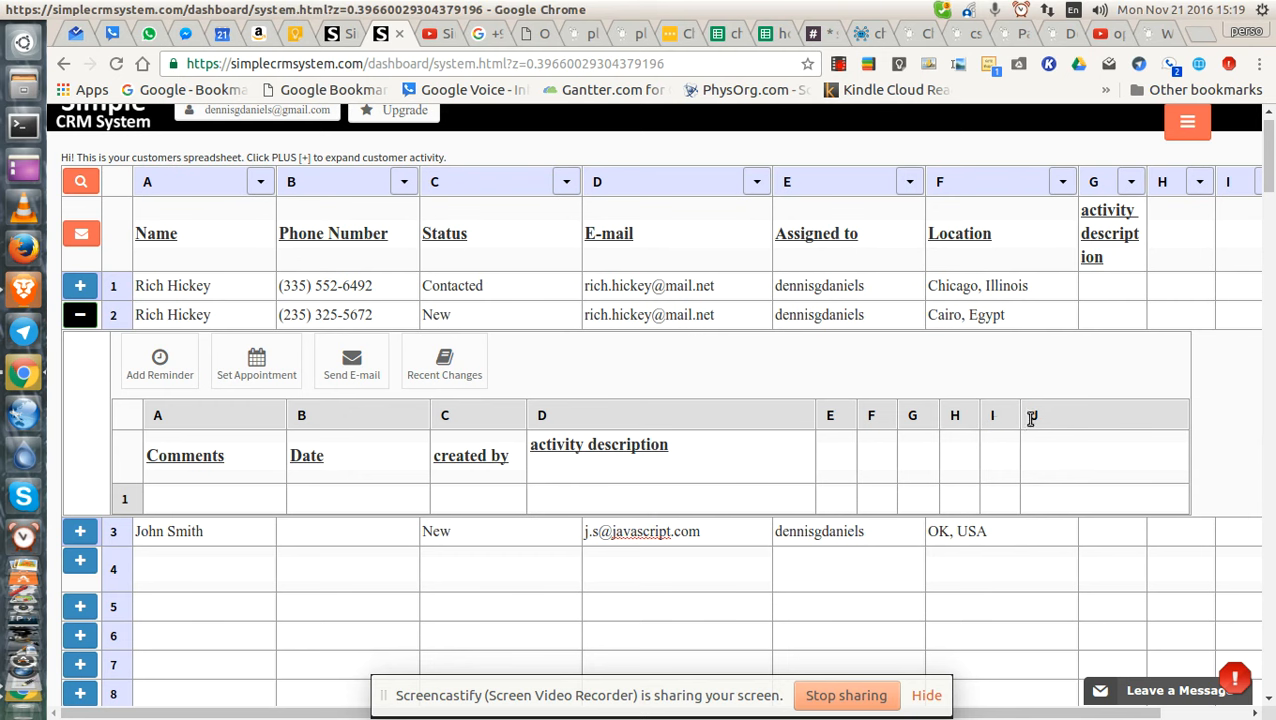
left_click(1189, 127)
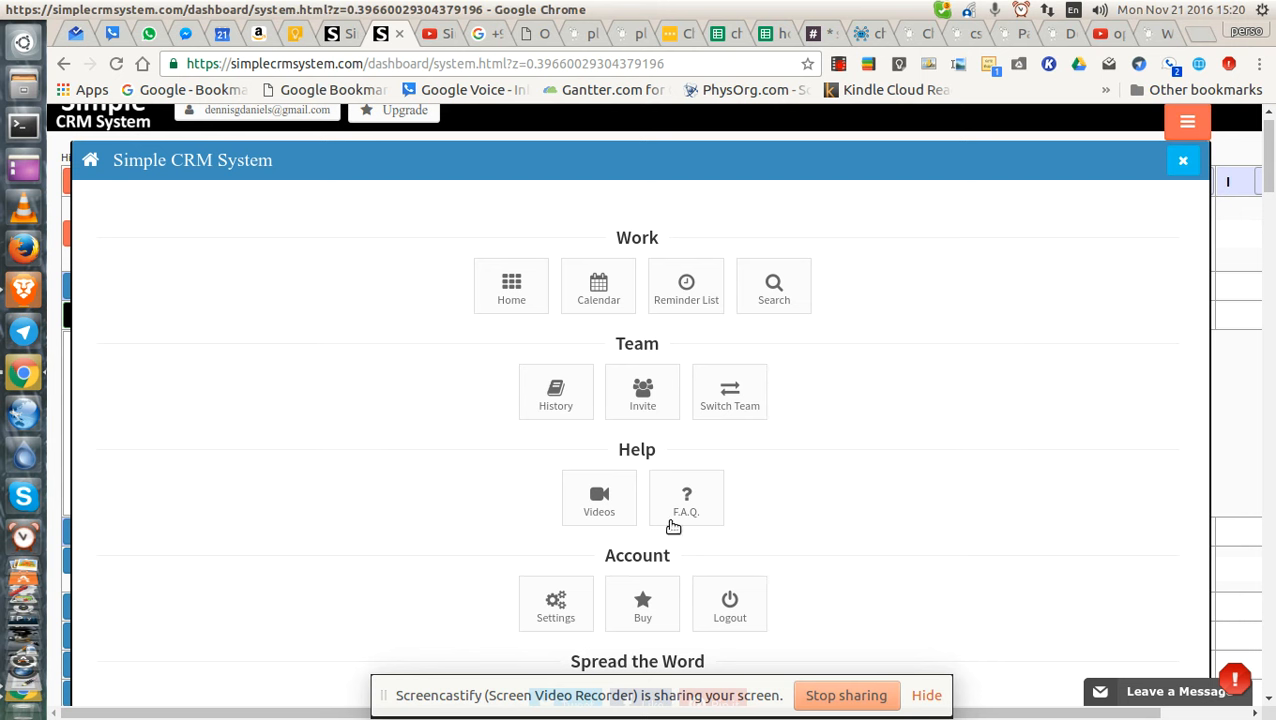
Open the Help FAQ, search it for 'colum', and open the Leave a Message support form.
left_click(686, 498)
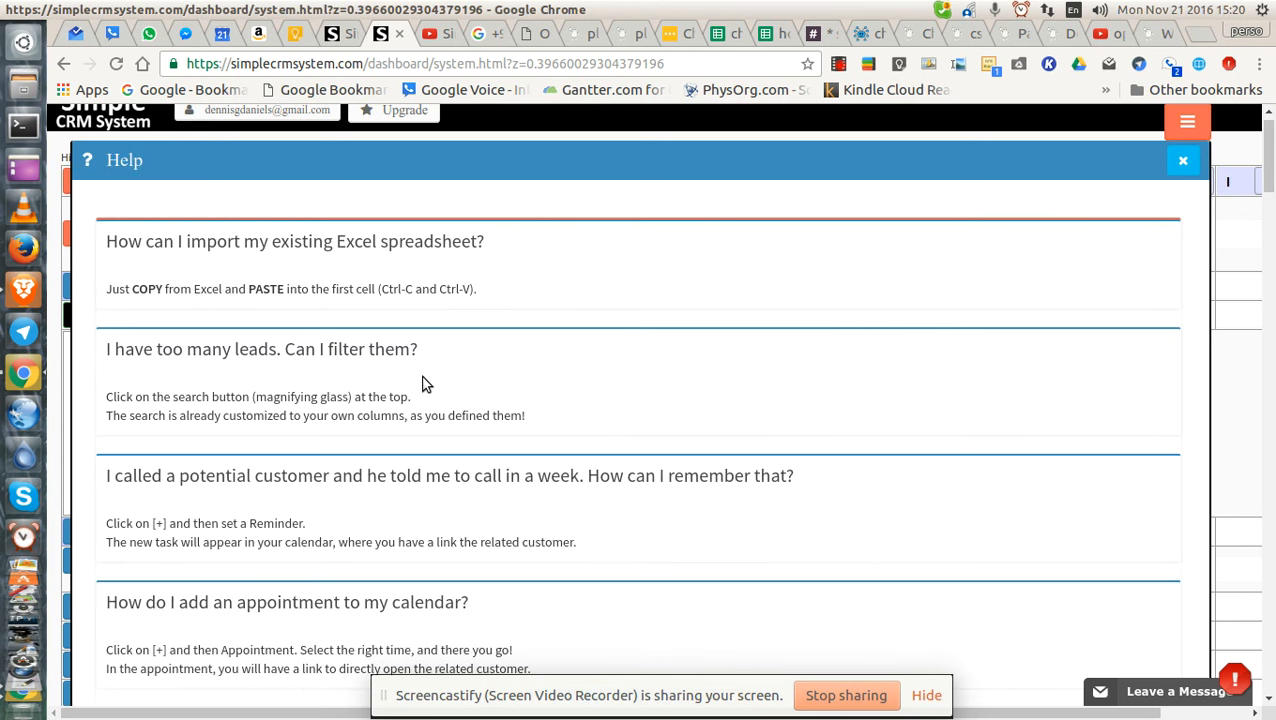
key("ctrl+f")
type("ocn")
key("BackSpace")
key("BackSpace")
key("BackSpace")
type("colum")
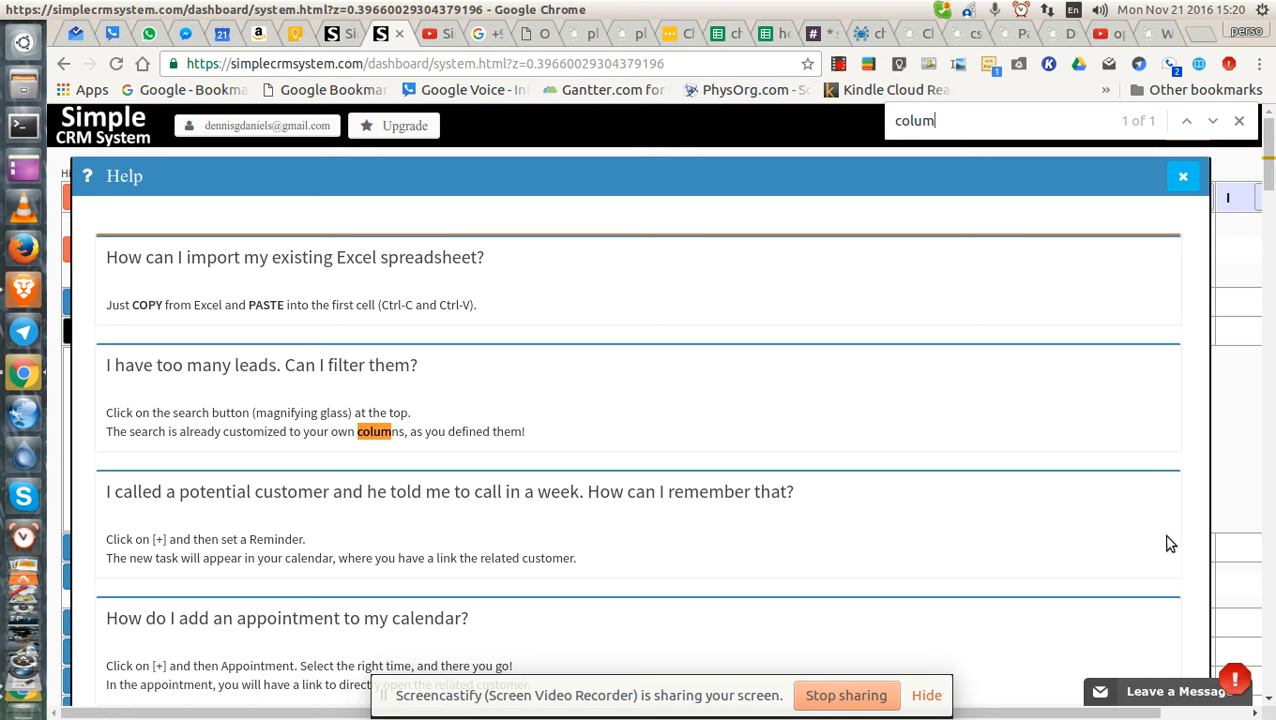
left_click(1163, 673)
left_click(1089, 579)
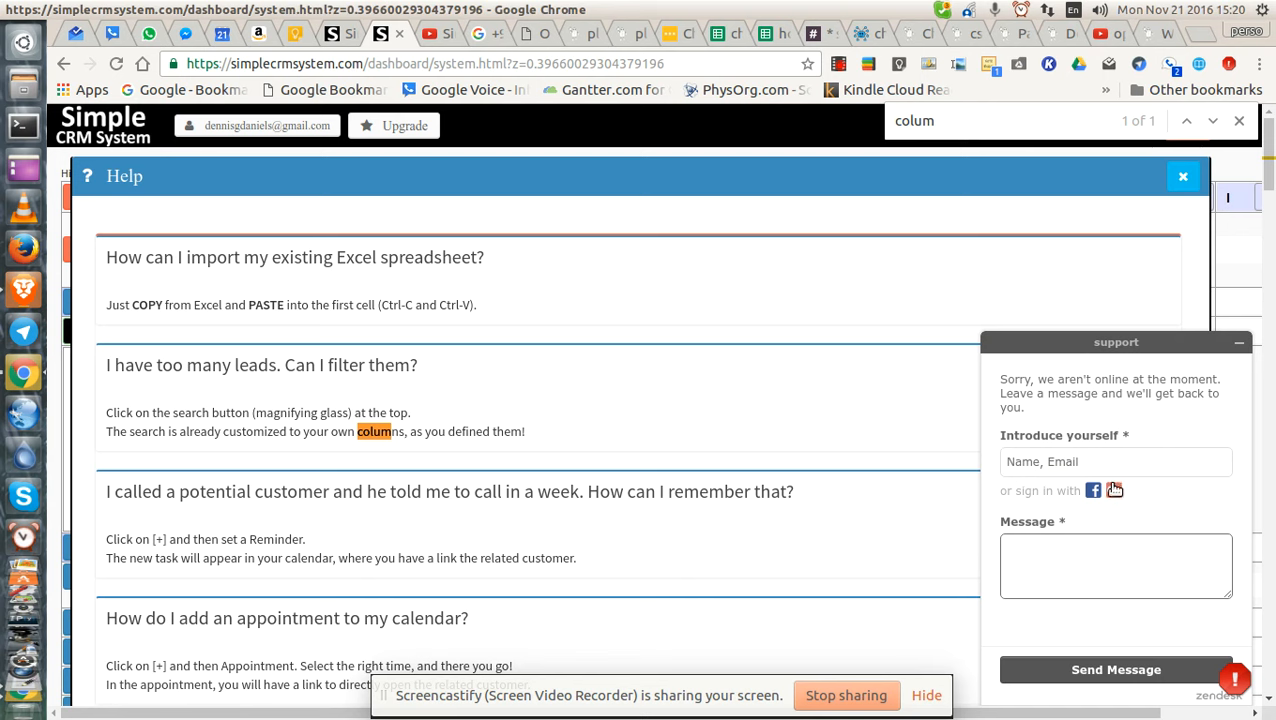
Sign in, send support a question about how many sub table columns are allowed, and close Help.
left_click(1114, 490)
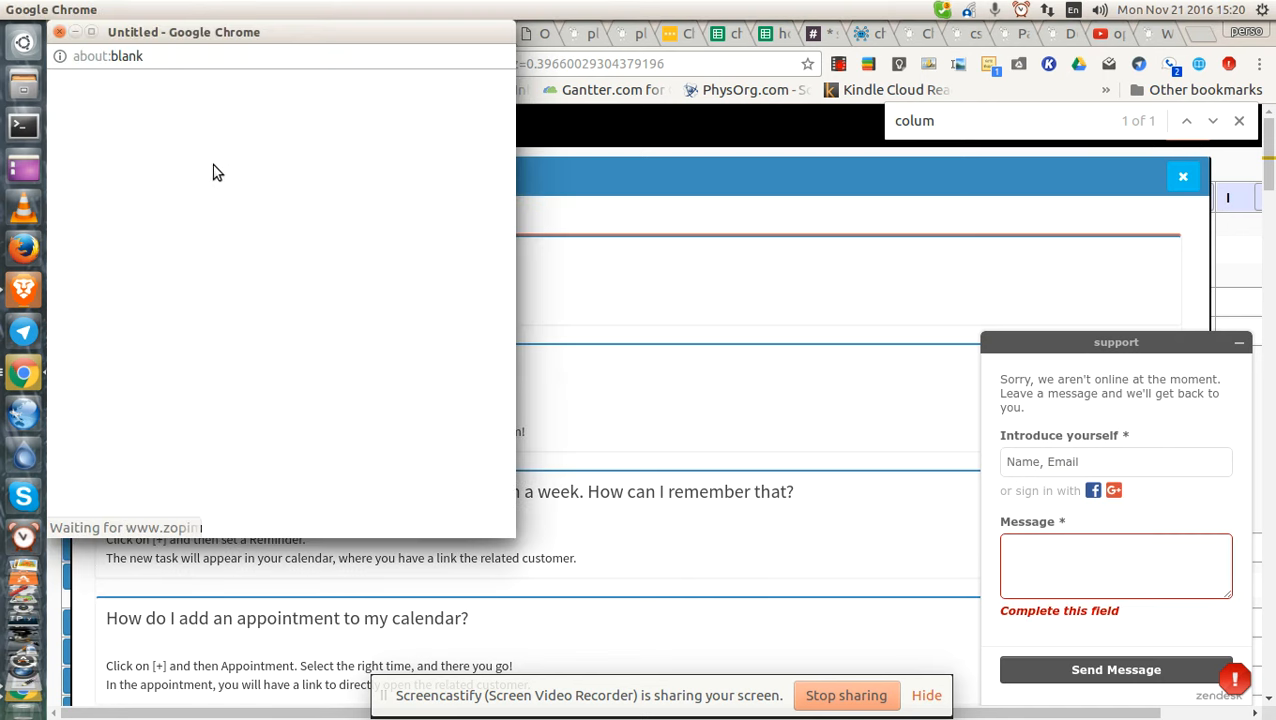
left_click(1101, 535)
type("H")
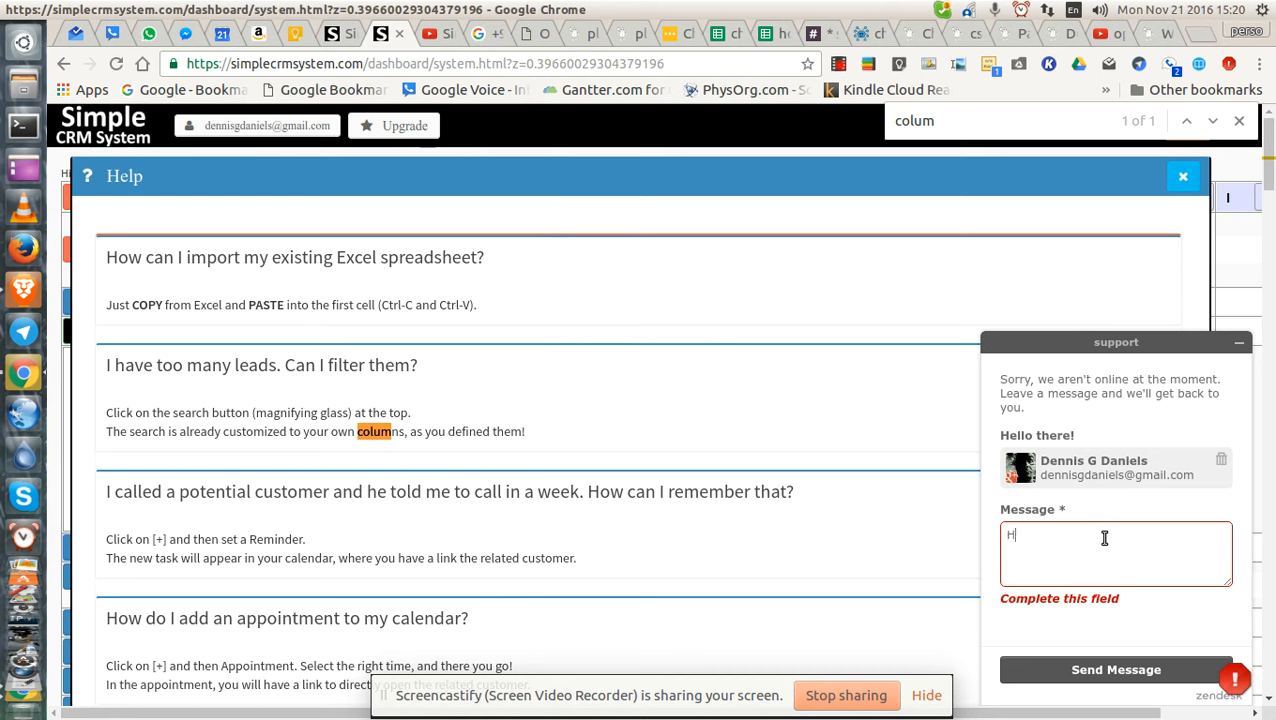
type("ow many colum")
key("BackSpace")
key("BackSpace")
key("BackSpace")
key("BackSpace")
type("olumns in the sub table can I have?")
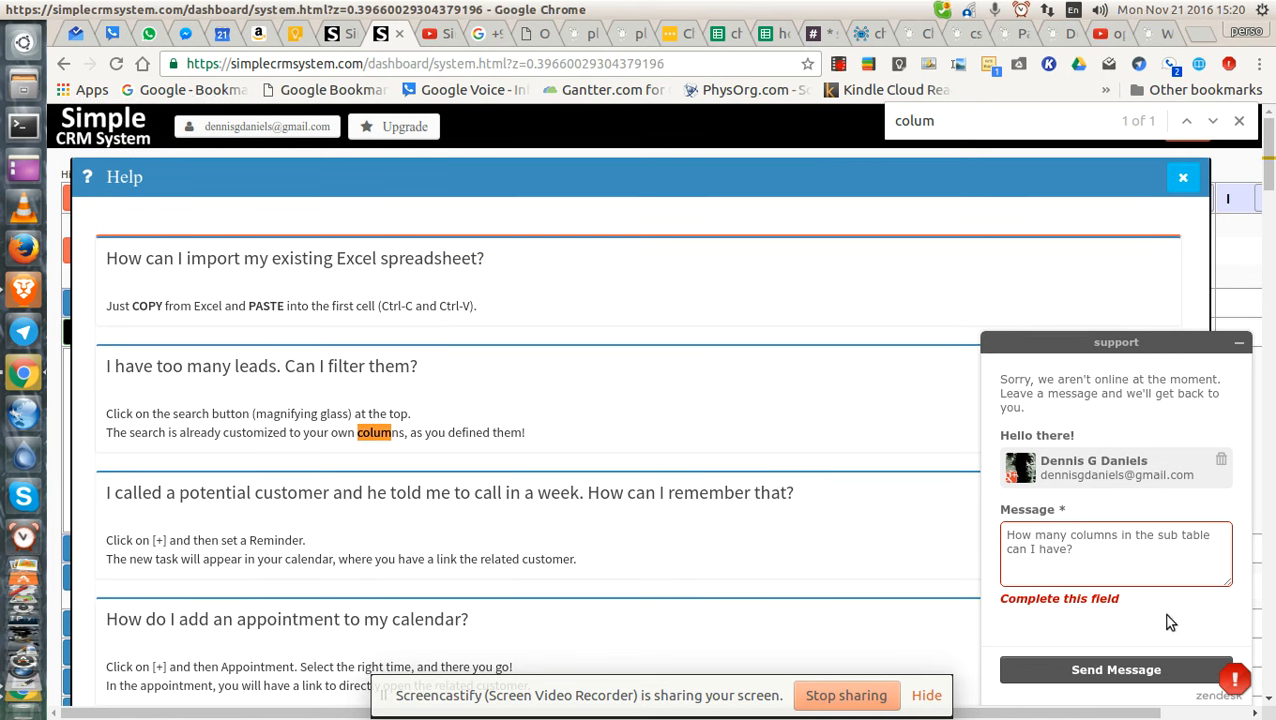
left_click(1072, 669)
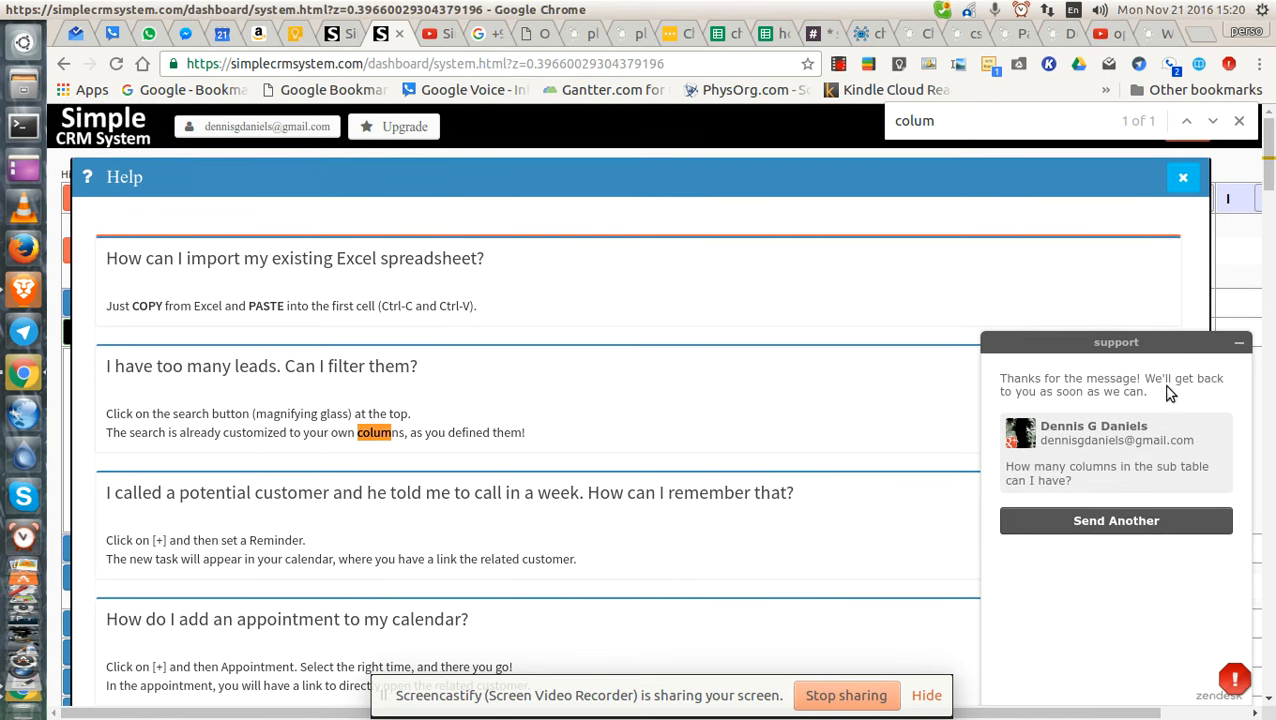
left_click(1238, 343)
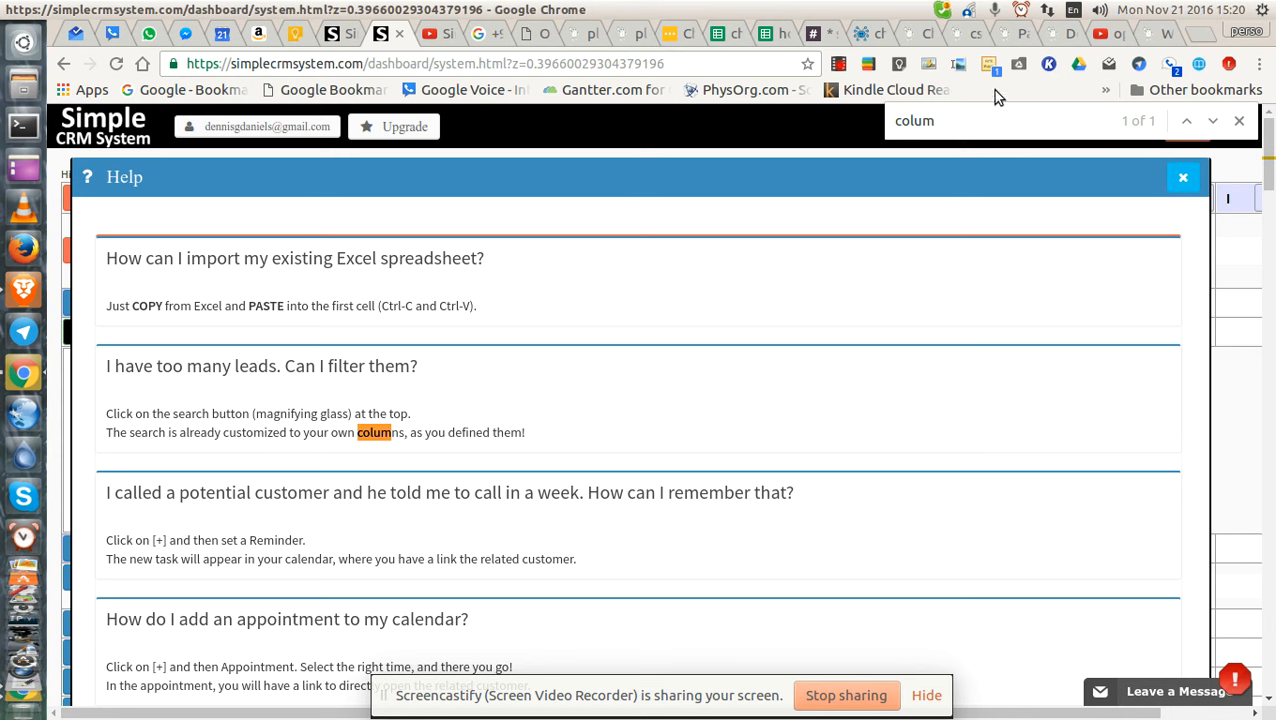
left_click(1179, 180)
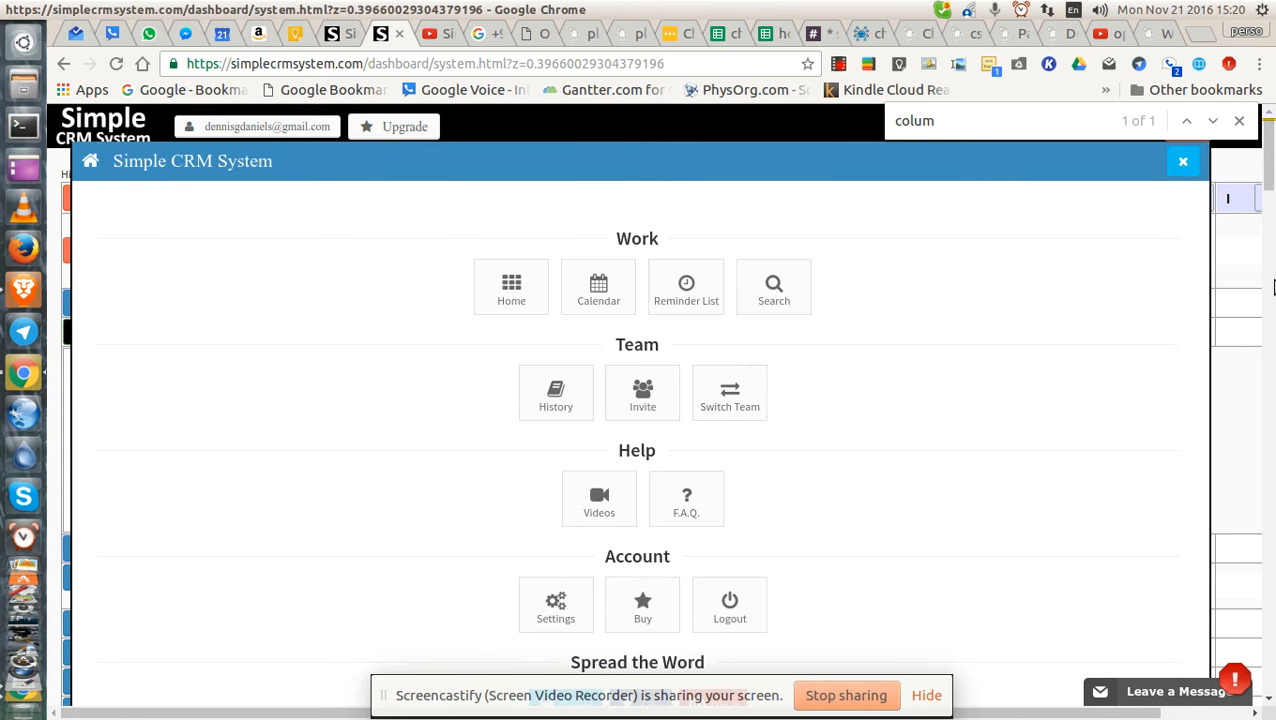
Close the navigation panel and review John Smith's activity date and DGD created-by entry.
left_click(1183, 161)
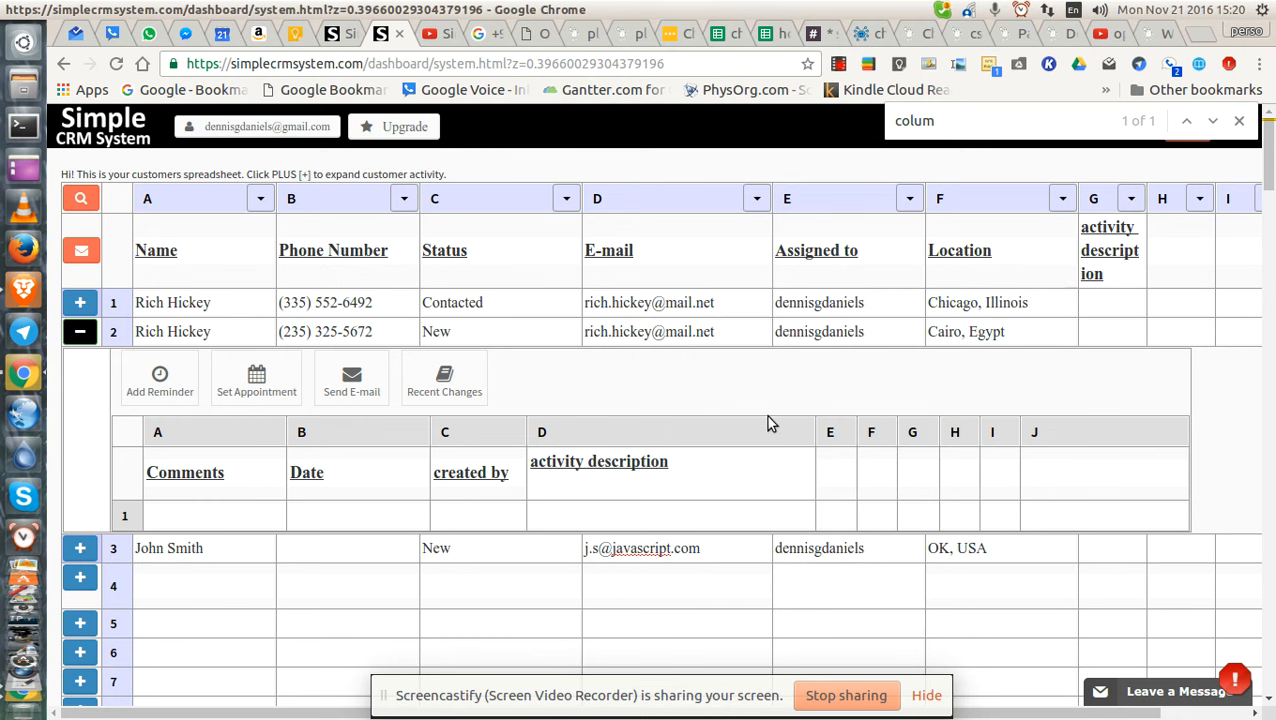
double_click(631, 514)
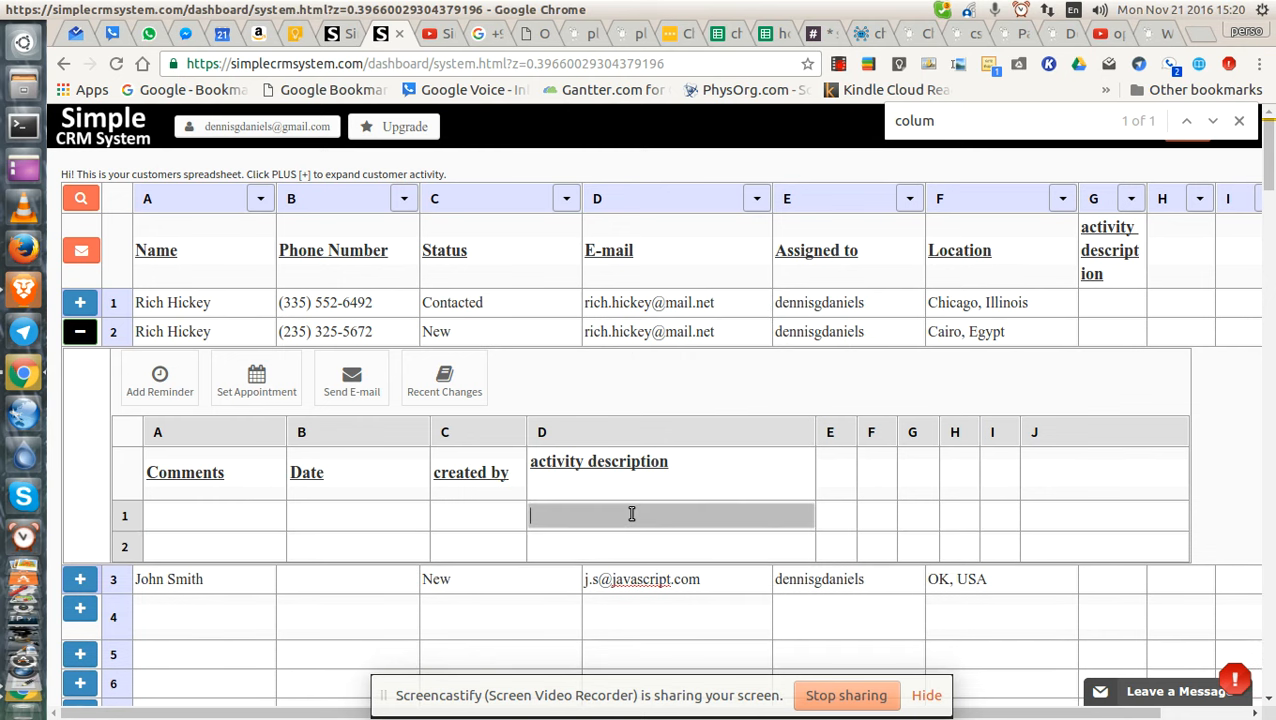
left_click(80, 578)
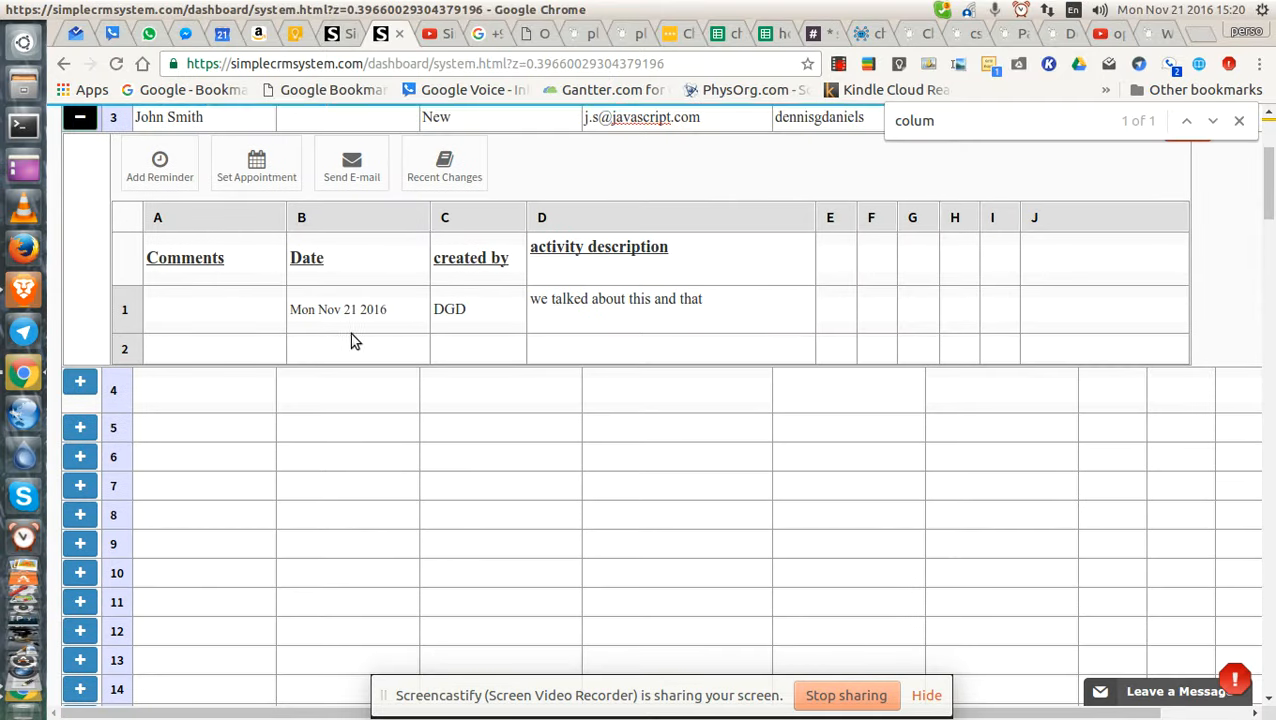
double_click(336, 310)
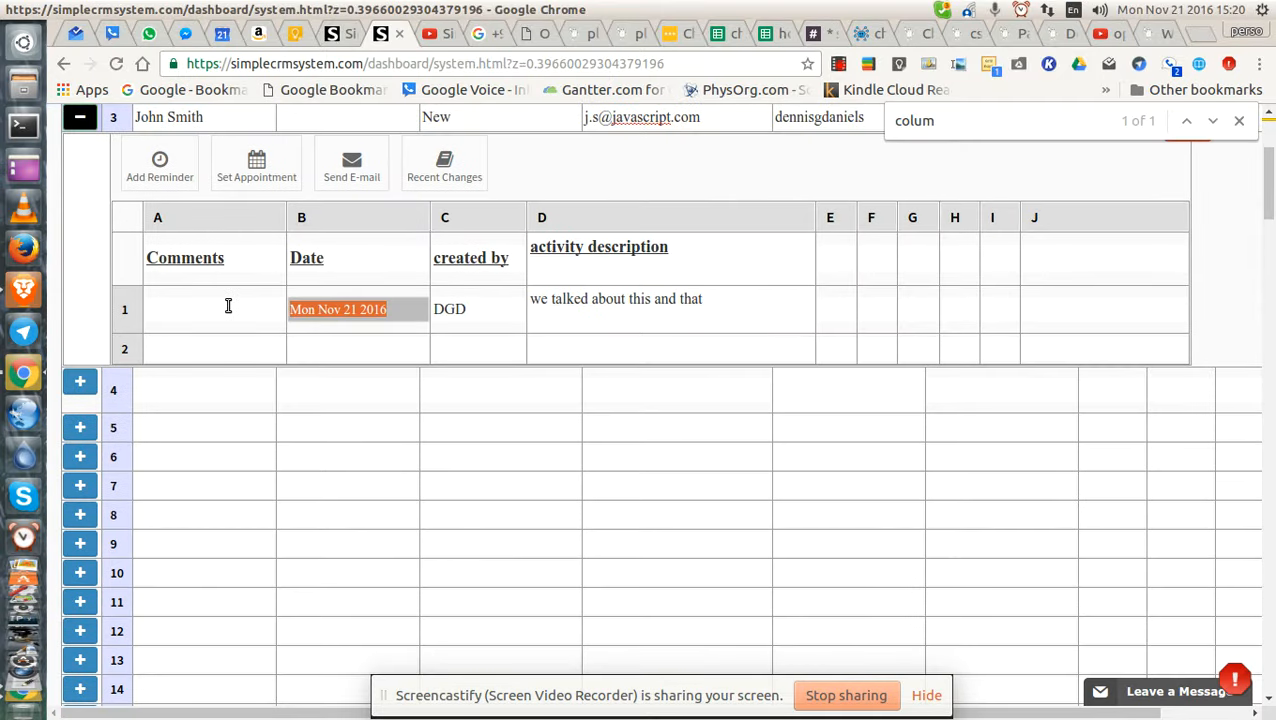
left_click(336, 310)
double_click(482, 310)
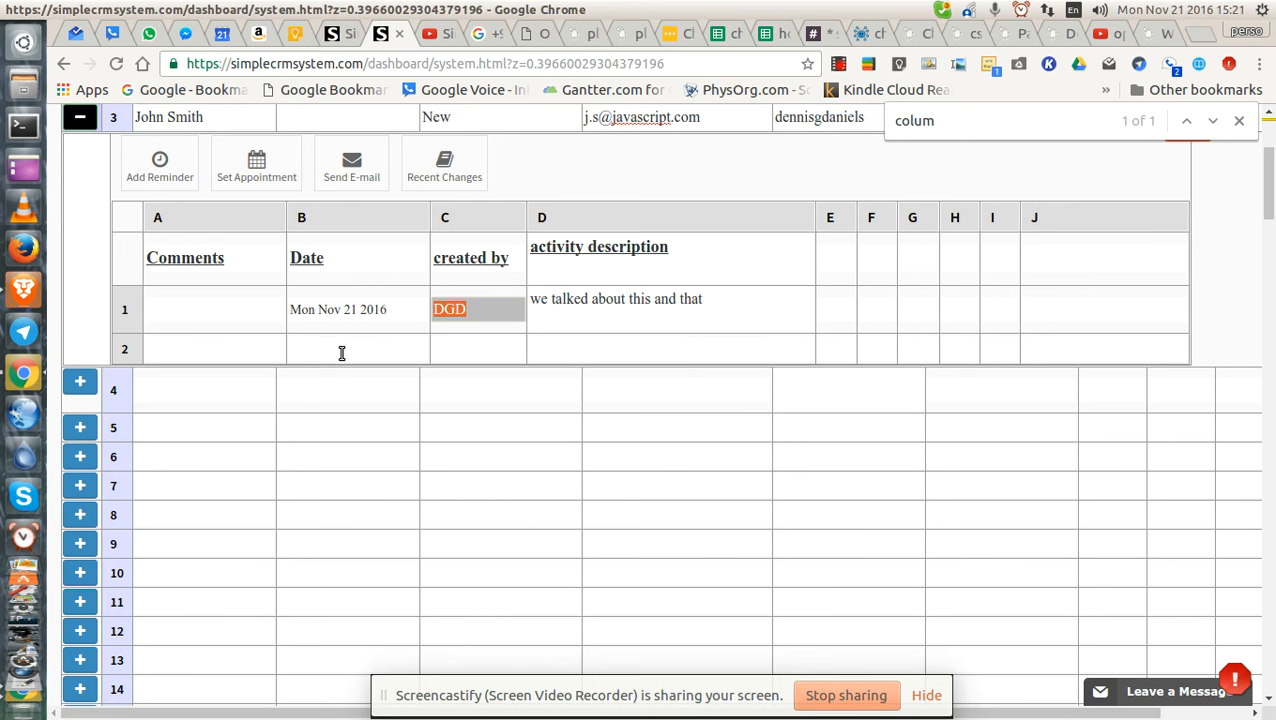
scroll(470, 388, "up", 2)
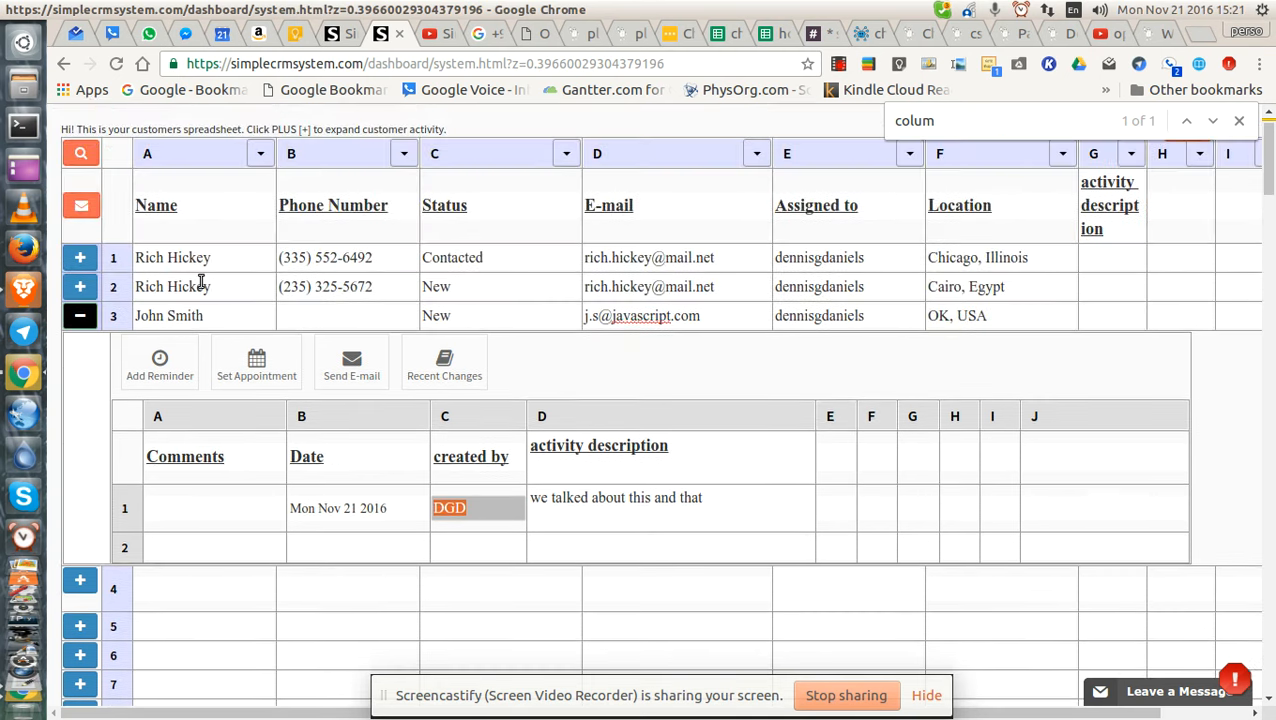
left_click(80, 286)
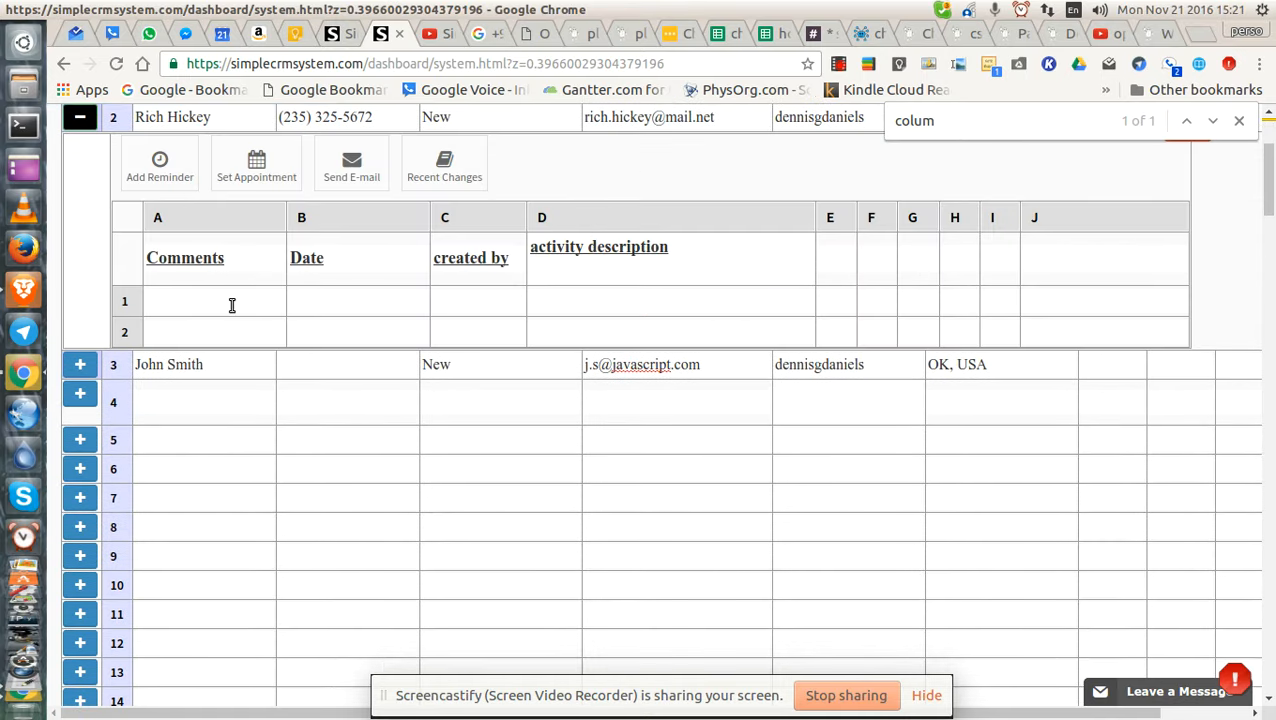
left_click(346, 310)
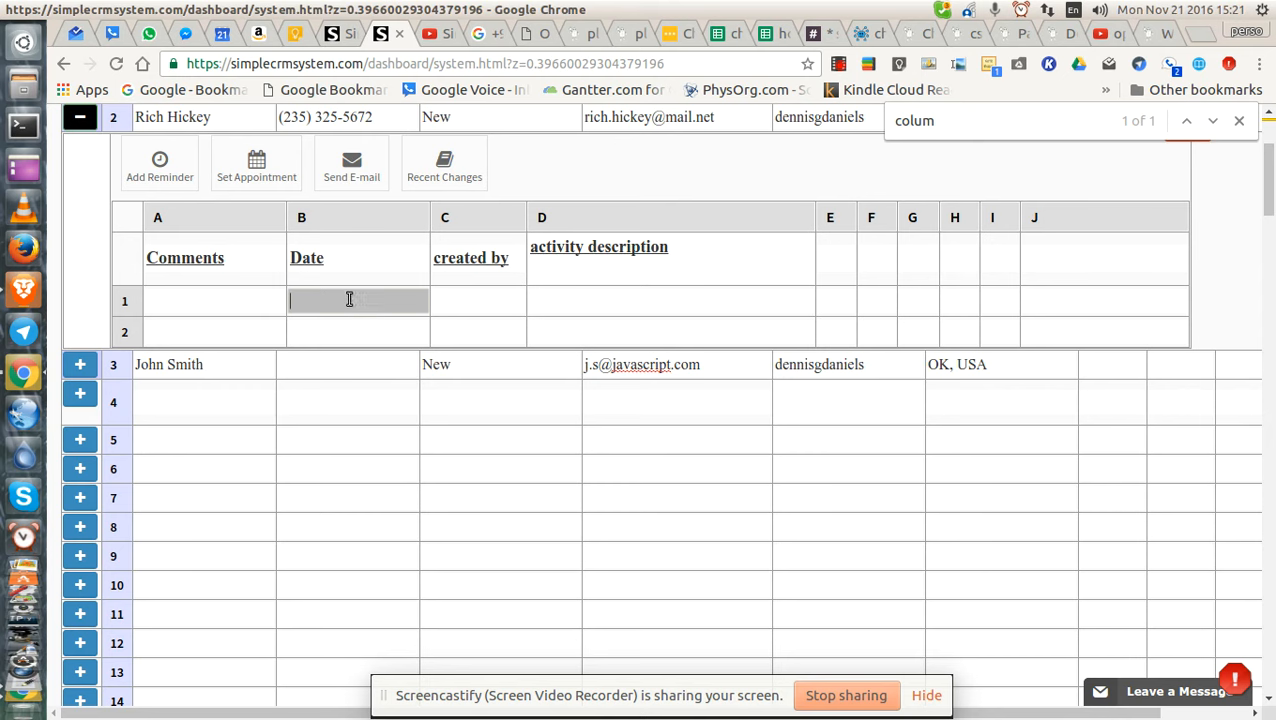
Enter date 21 nov 2016 and pick 'Contacted' under created by in the Cairo customer's first activity.
type("3")
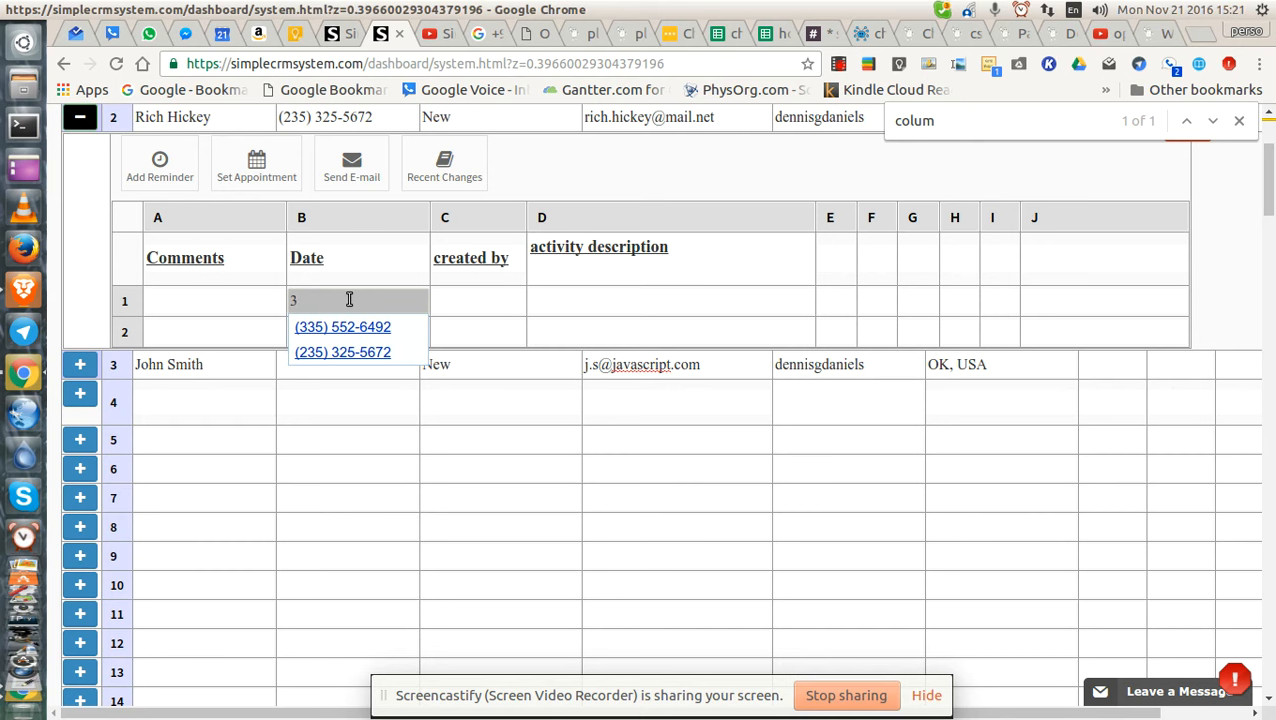
key("BackSpace")
type("21")
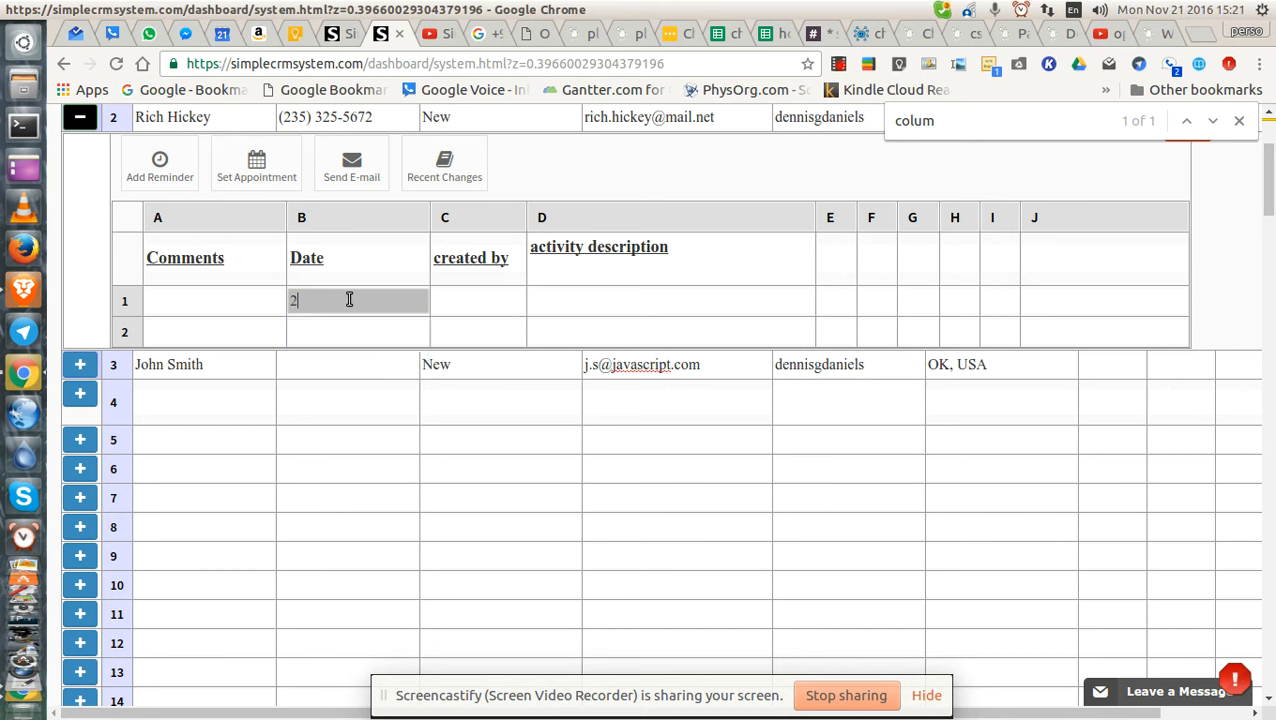
type(" nov 2016")
key("Tab")
type("d")
key("BackSpace")
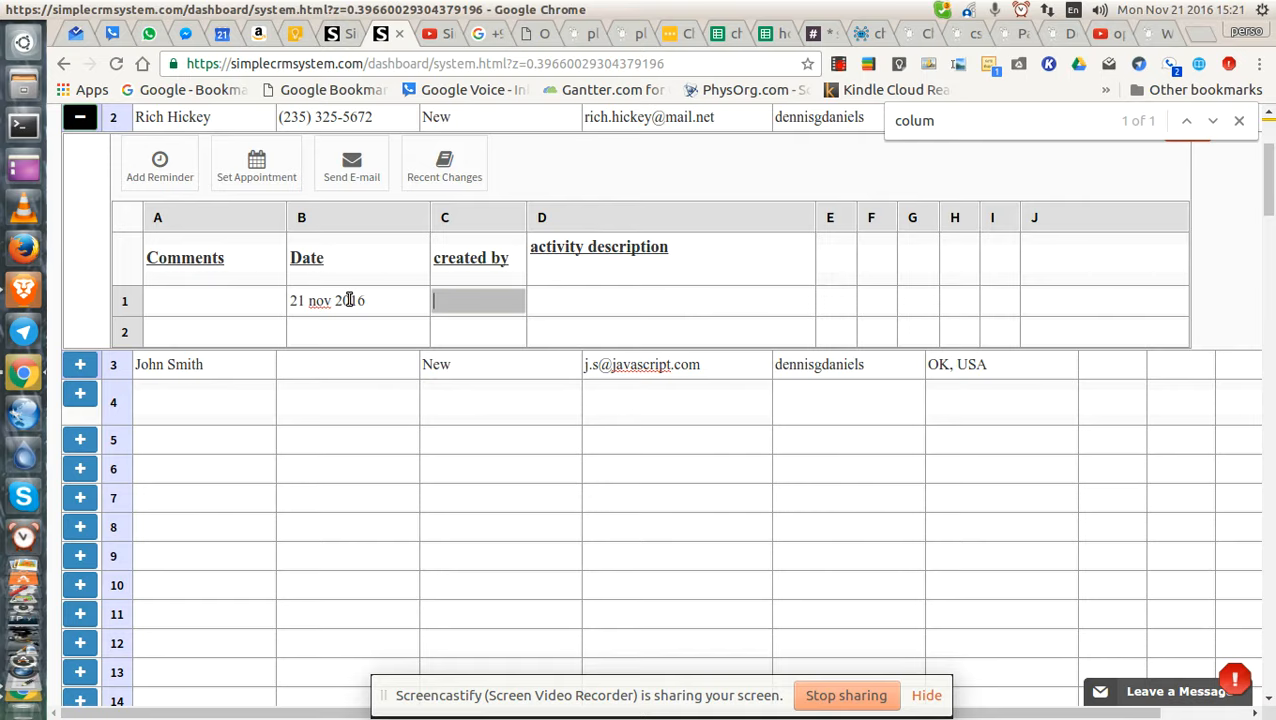
scroll(630, 310, "up", 3)
type("d")
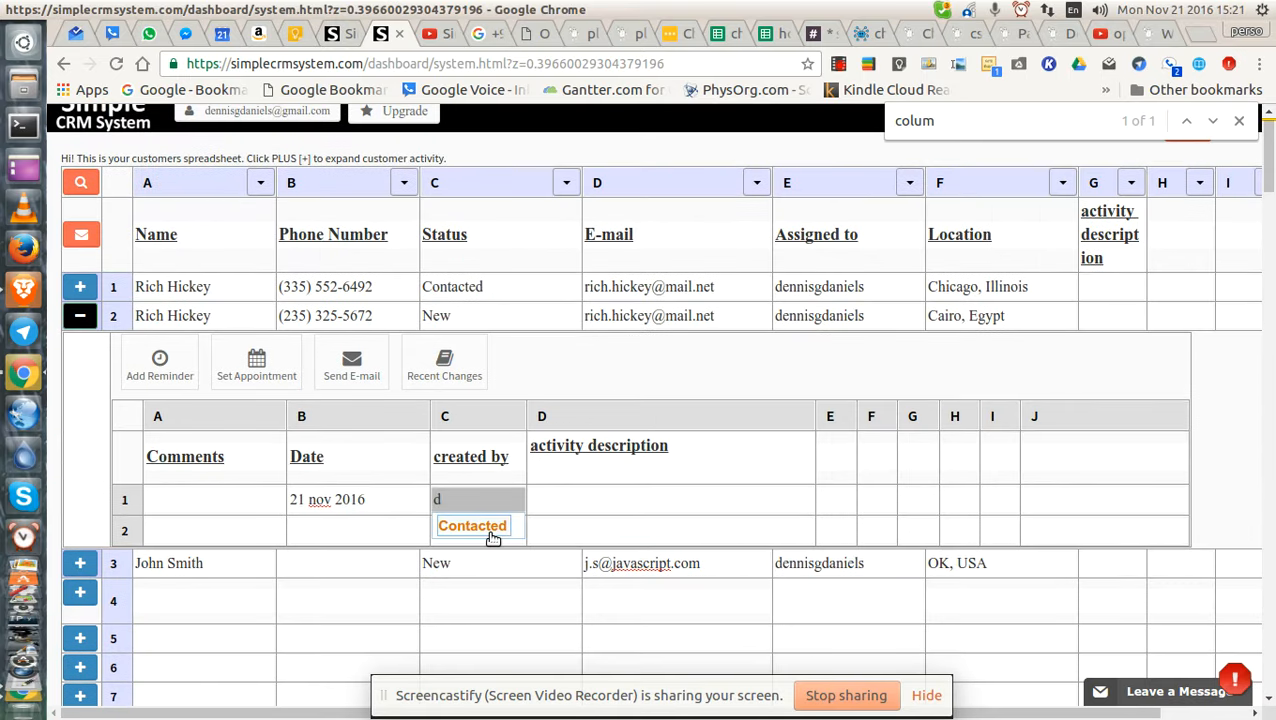
left_click(480, 527)
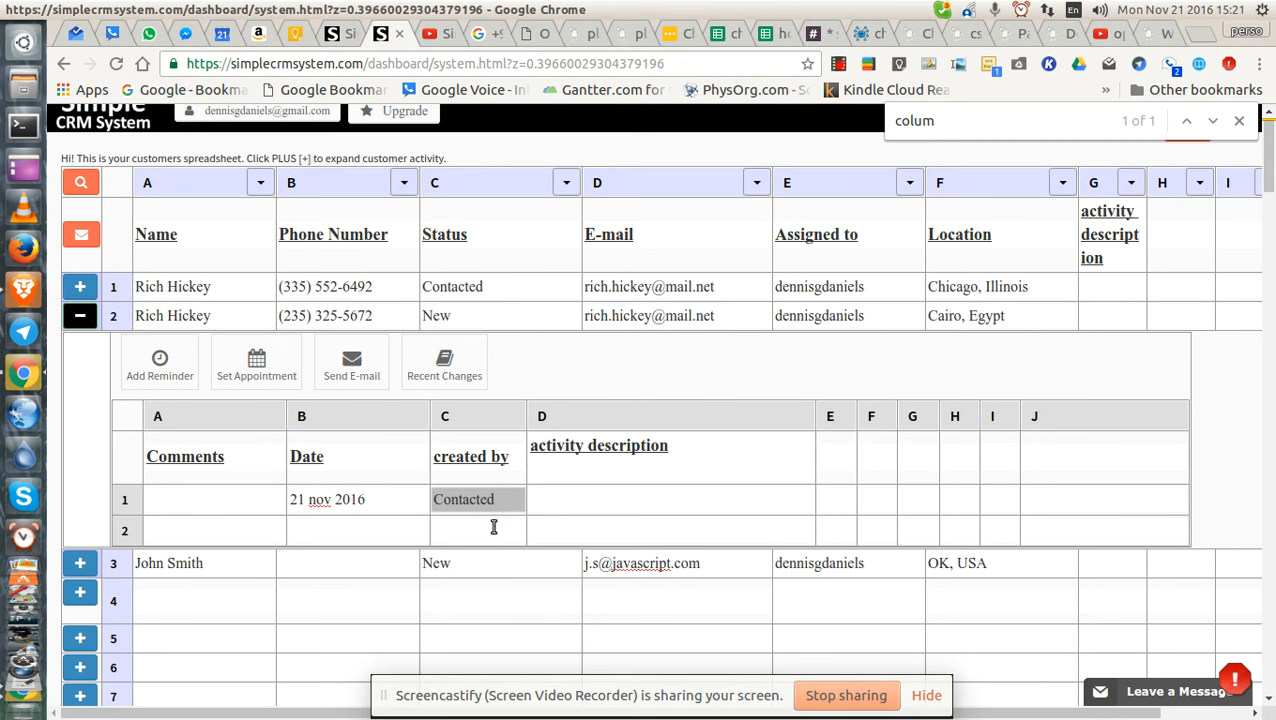
double_click(501, 499)
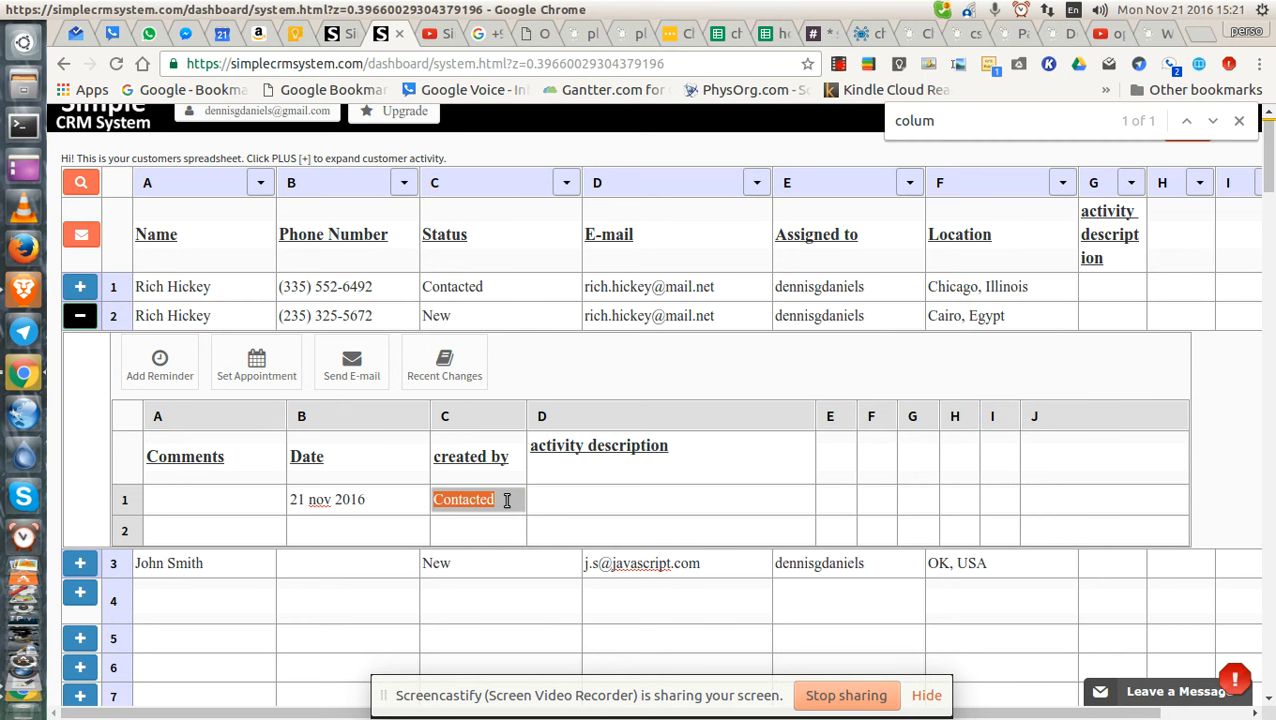
Close the page find bar and try text in the activity description, leaving it empty.
left_click(1239, 121)
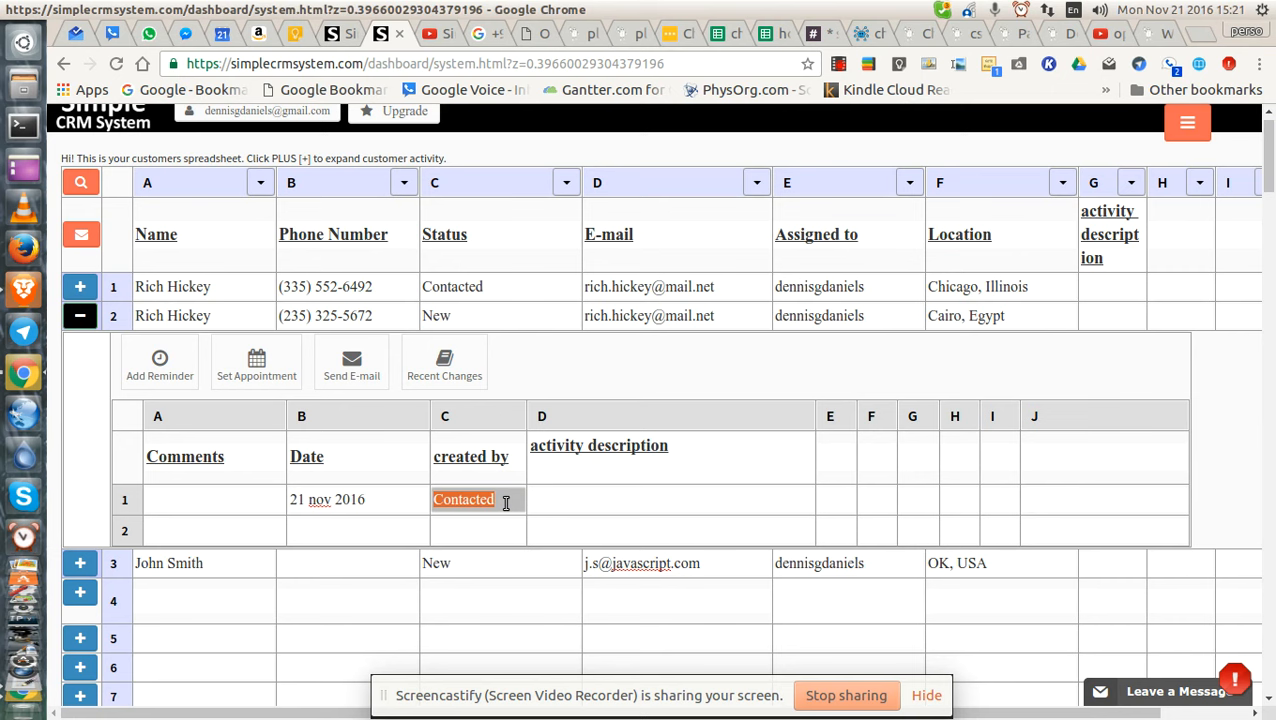
left_click(559, 499)
type("use")
key("BackSpace")
key("BackSpace")
key("BackSpace")
type("us")
key("BackSpace")
key("BackSpace")
type("dis")
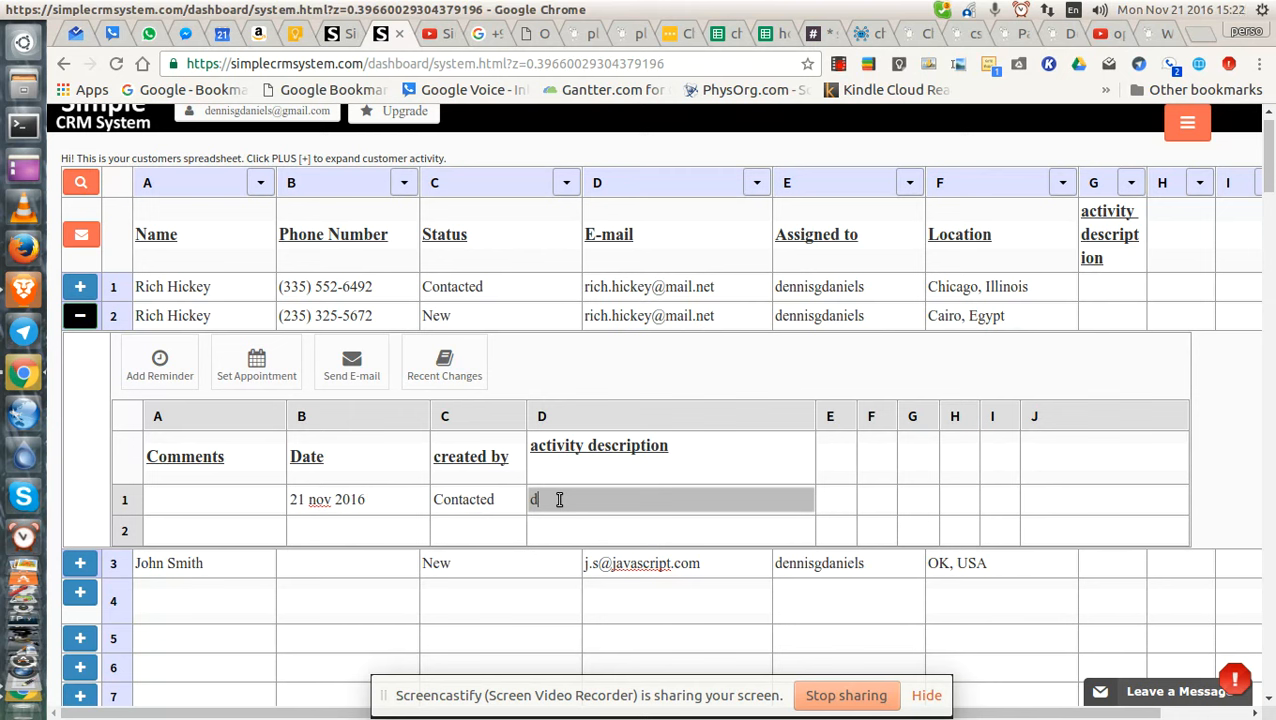
key("BackSpace")
key("BackSpace")
key("BackSpace")
left_click(345, 499)
left_click(575, 501)
type("dis")
key("BackSpace")
key("BackSpace")
key("BackSpace")
type("u")
key("BackSpace")
scroll(390, 495, "down", 1)
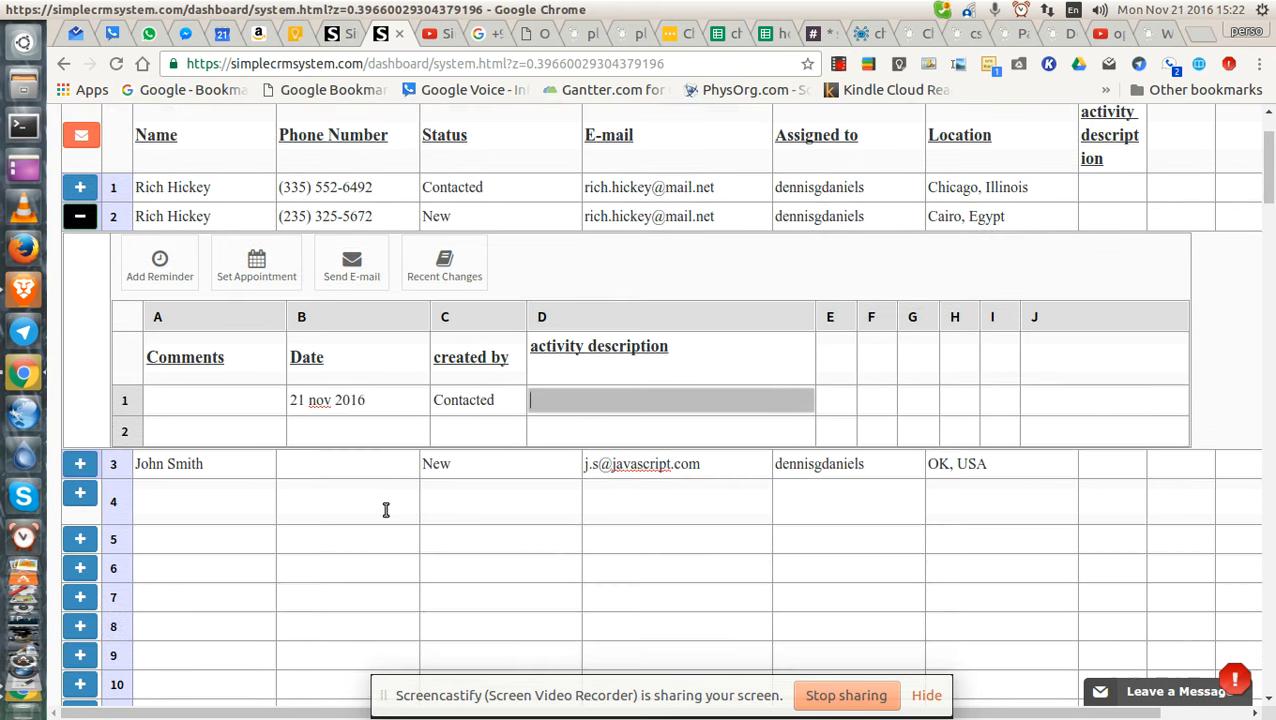
left_click(347, 463)
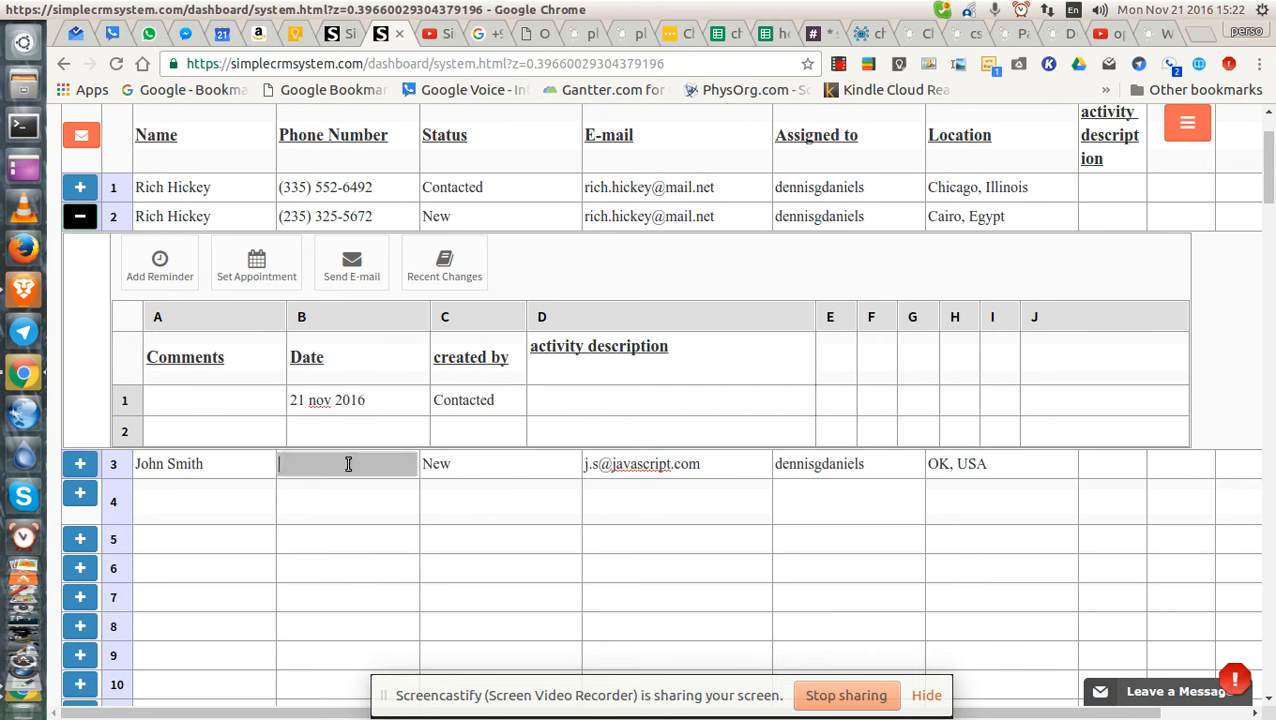
Delete the date and 'Contacted' cells so the row refills to Mon Nov 21 2016 only.
left_click(348, 401)
key("Delete")
key("Tab")
key("Delete")
key("Tab")
type("u")
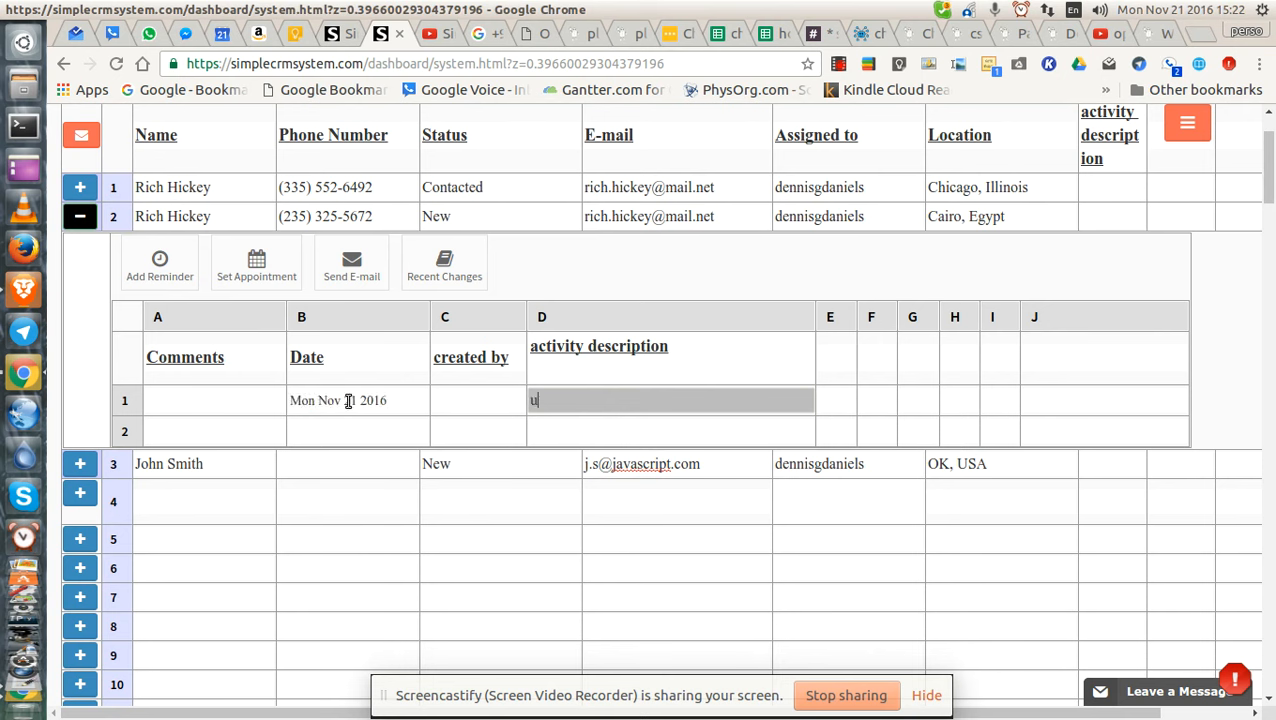
key("BackSpace")
type("dis")
key("BackSpace")
key("BackSpace")
key("BackSpace")
type("u")
key("BackSpace")
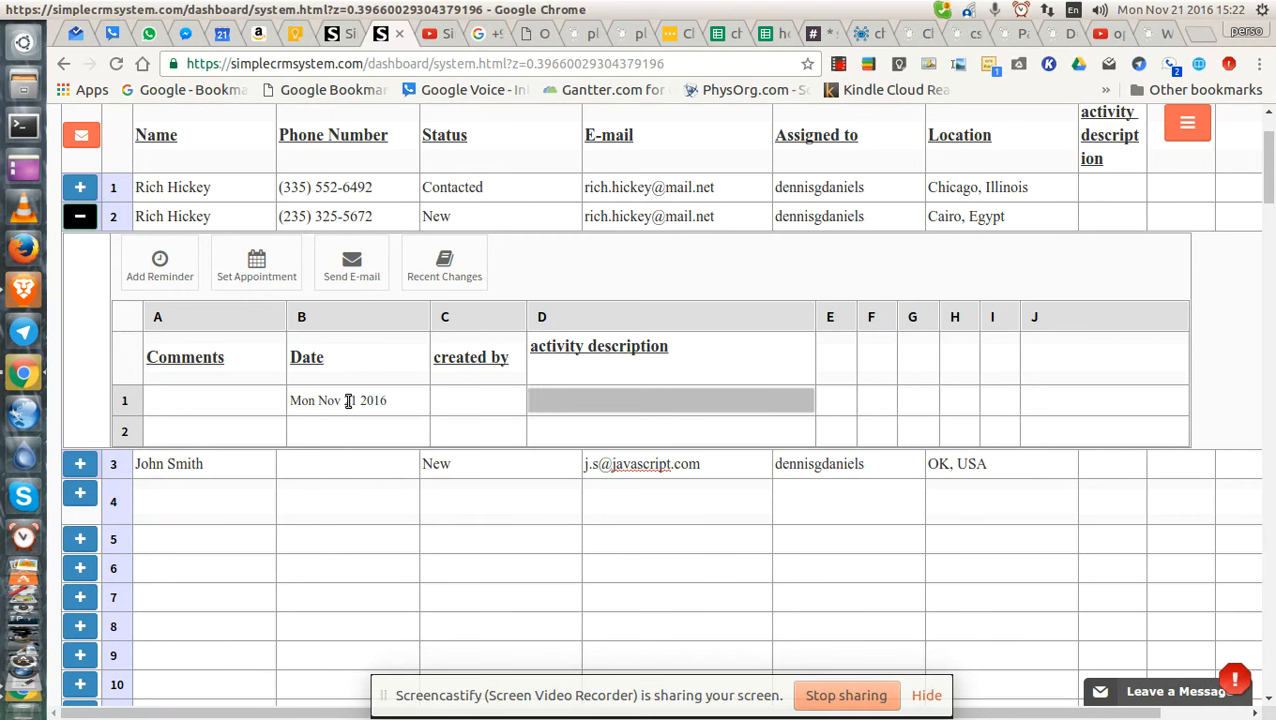